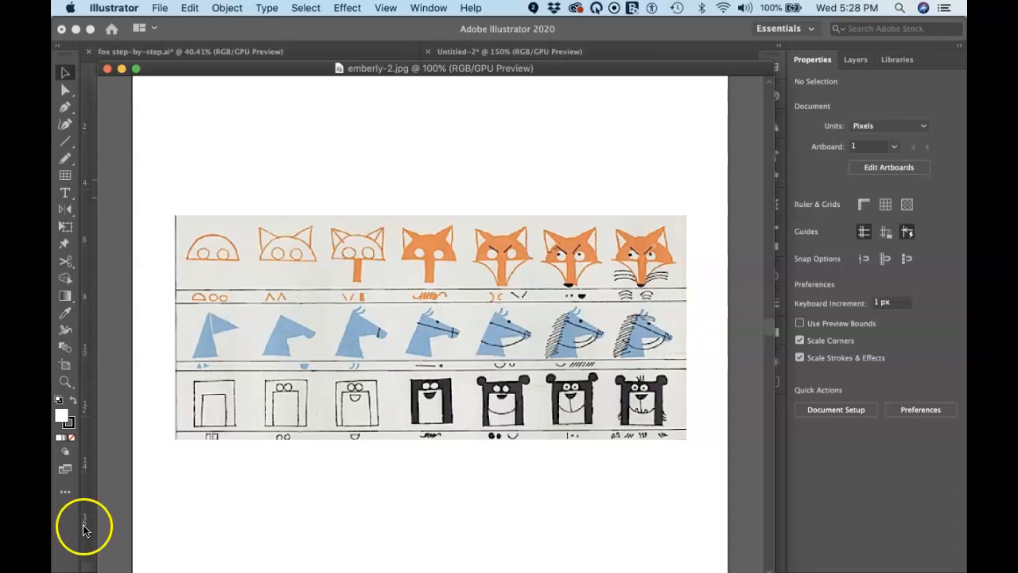
Examine the step-by-step fox, horse and bear drawings in emberly-2.jpg, focusing on the fox row.
click(422, 306)
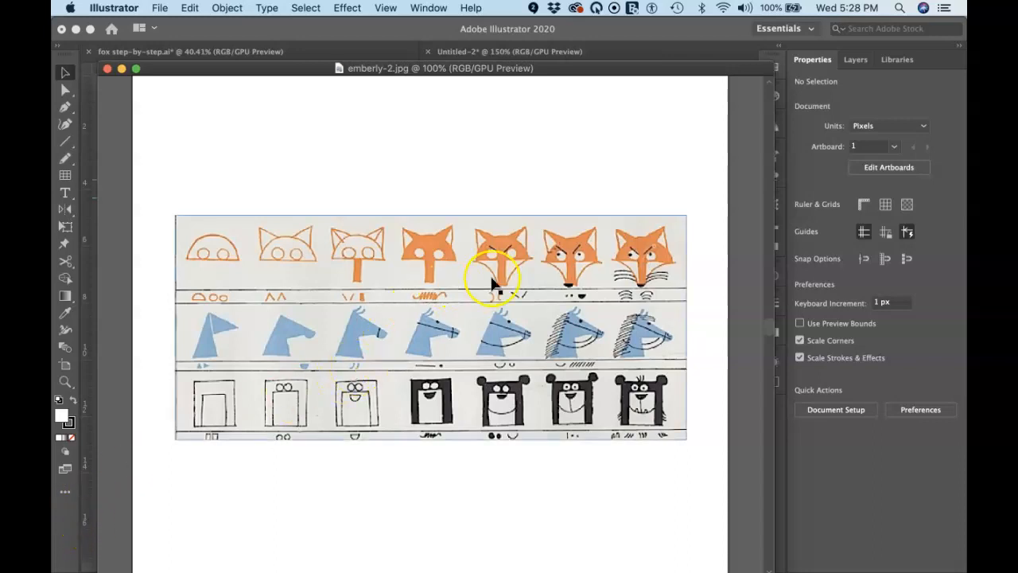
scroll(493, 287, up, 5)
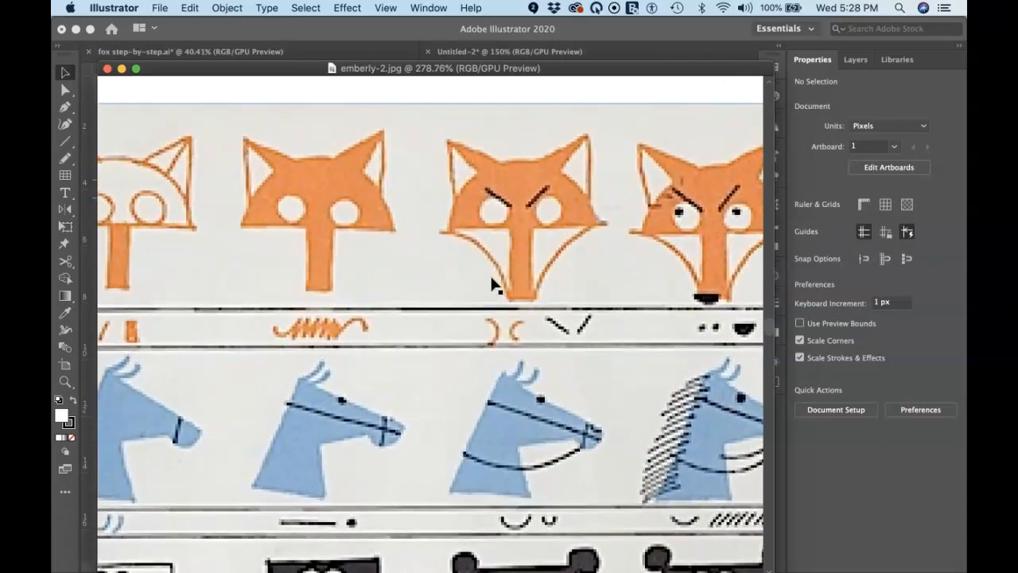
scroll(493, 286, right, 5)
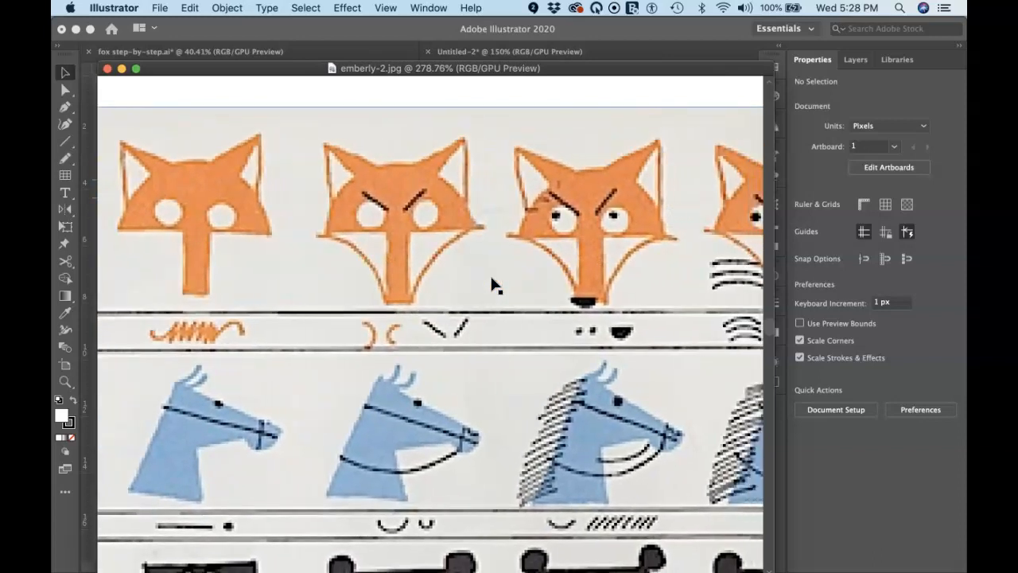
scroll(493, 286, right, 8)
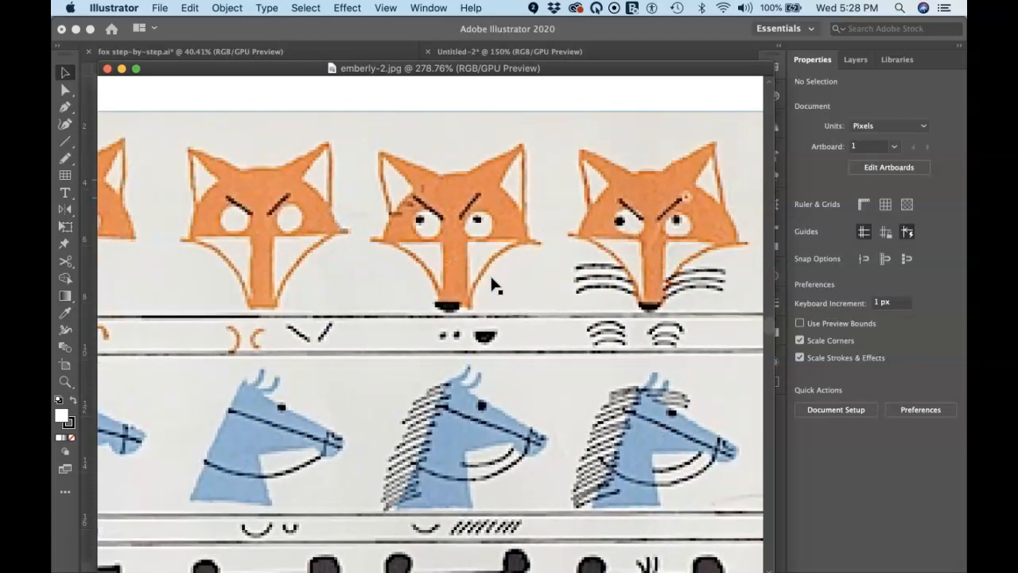
scroll(494, 287, right, 1)
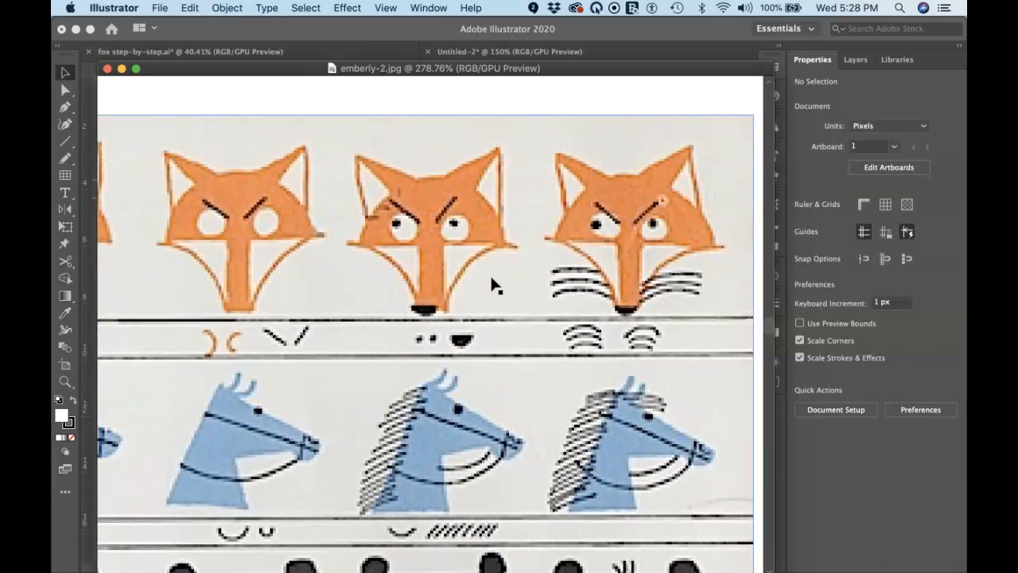
scroll(493, 287, down, 6)
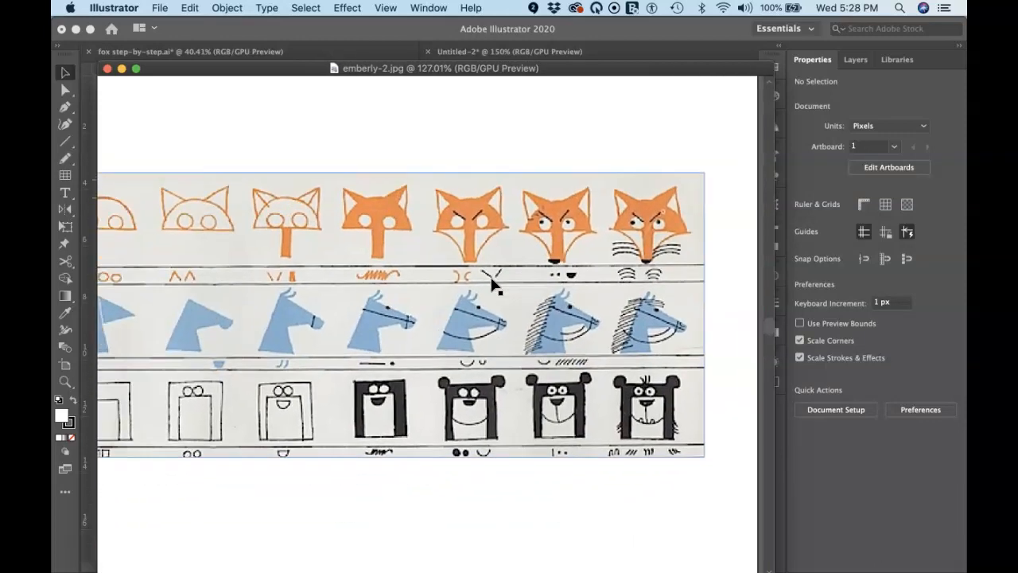
scroll(494, 301, down, 3)
scroll(494, 303, down, 1)
scroll(494, 303, left, 2)
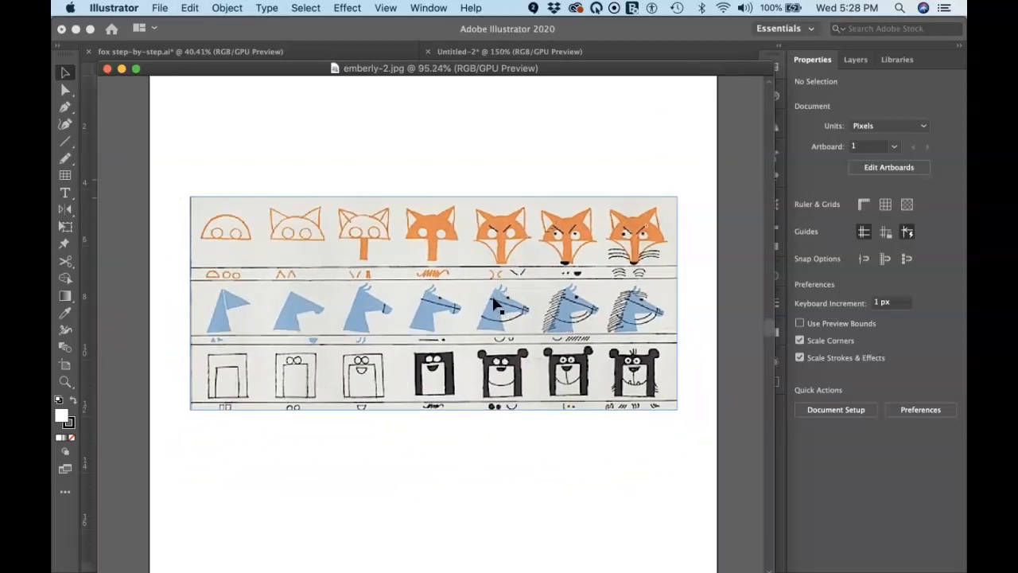
Close emberly-2.jpg and delete all of the finished fox artwork from the Untitled-2 artboard.
click(107, 70)
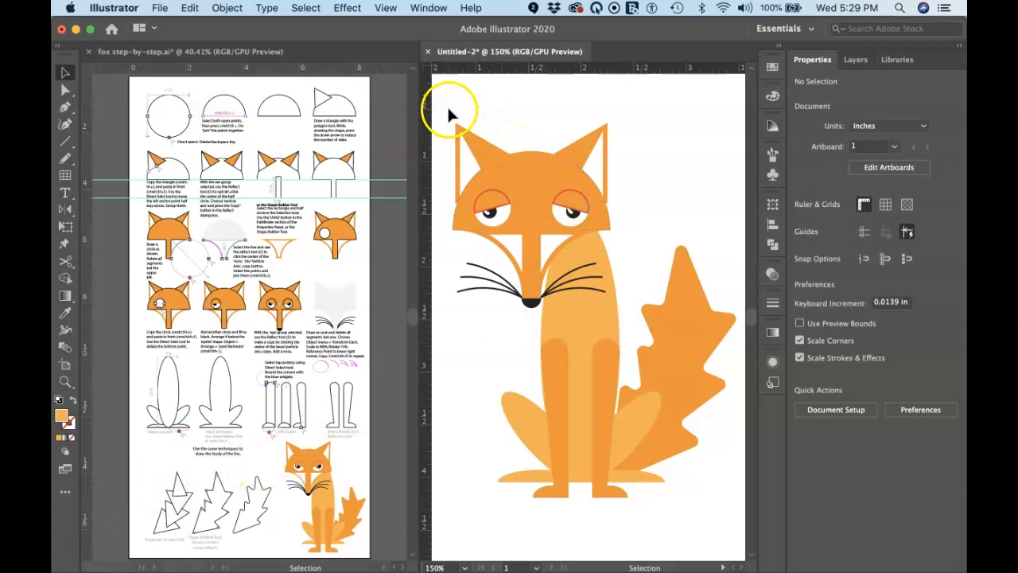
drag(448, 108, 722, 528)
key(Delete)
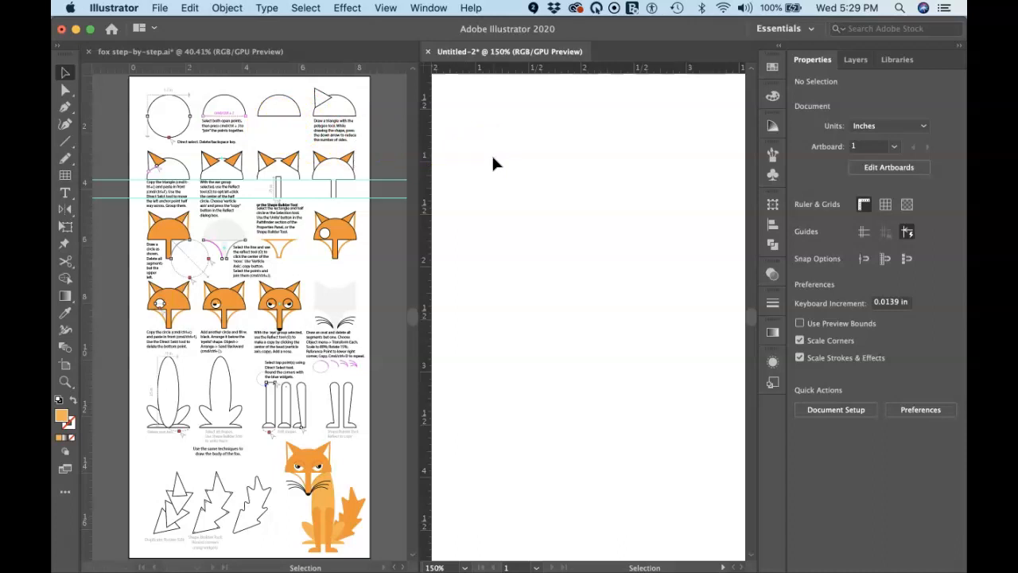
key(super+0)
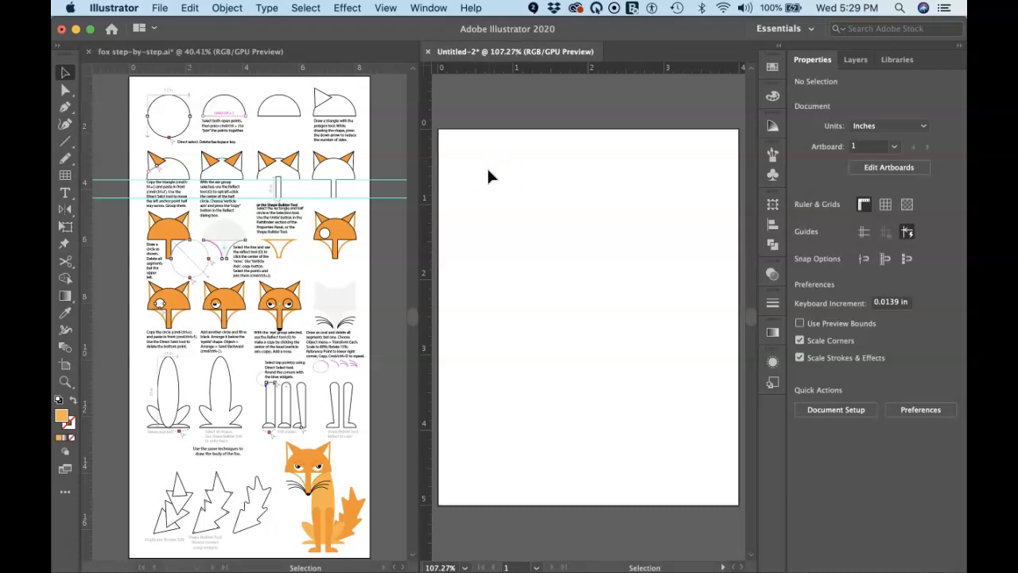
click(429, 9)
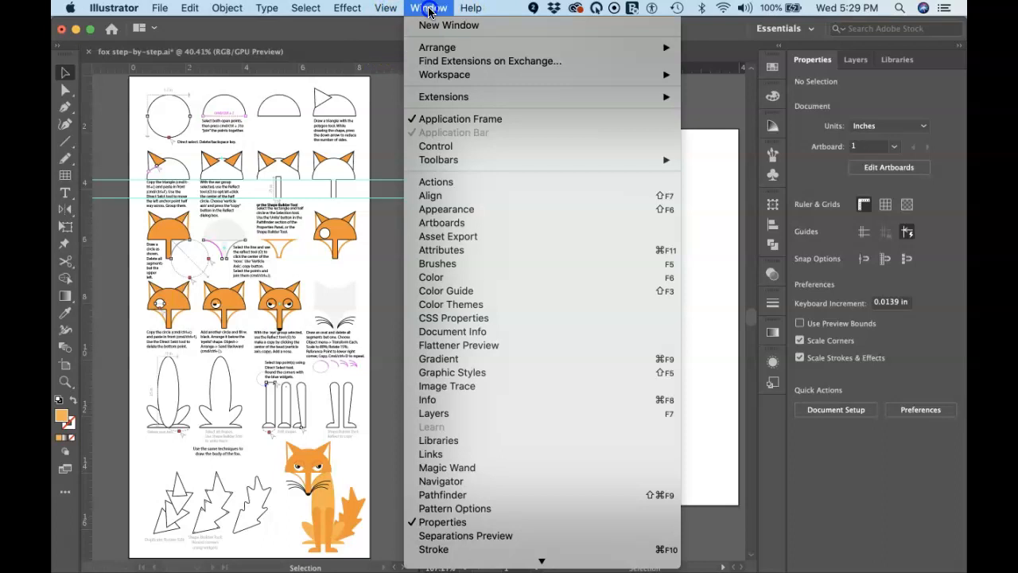
click(436, 47)
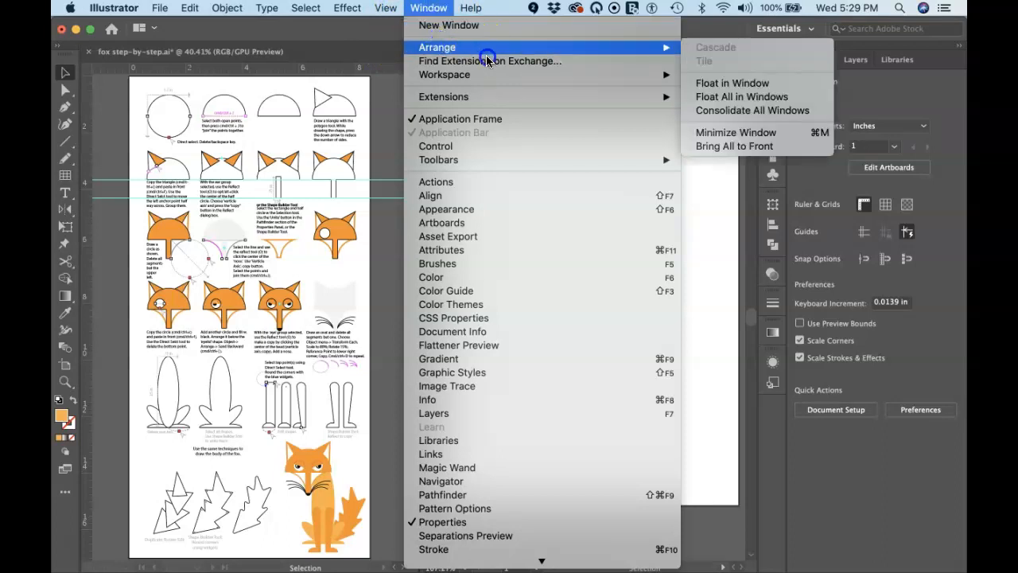
click(810, 61)
click(663, 53)
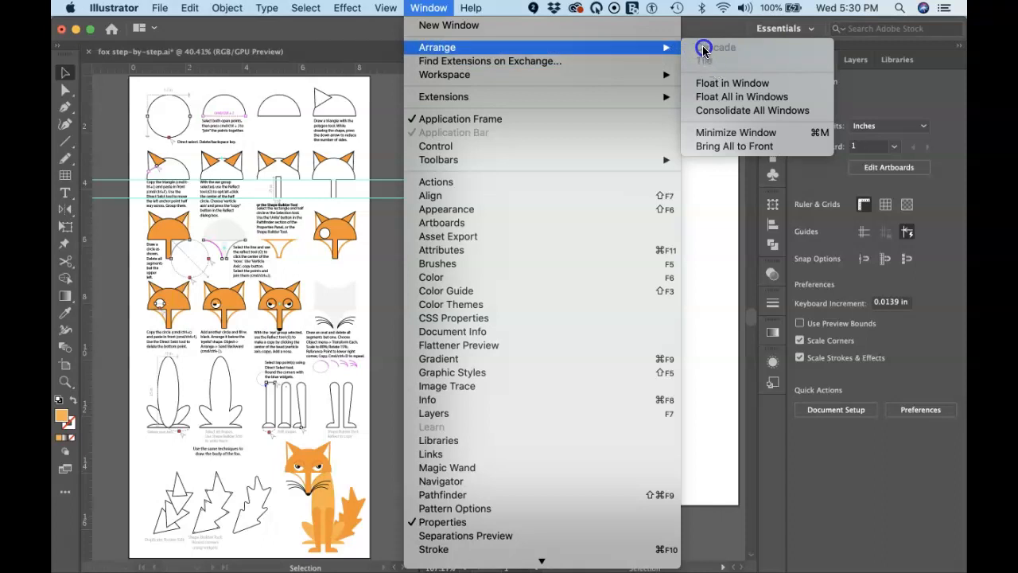
click(375, 10)
click(405, 68)
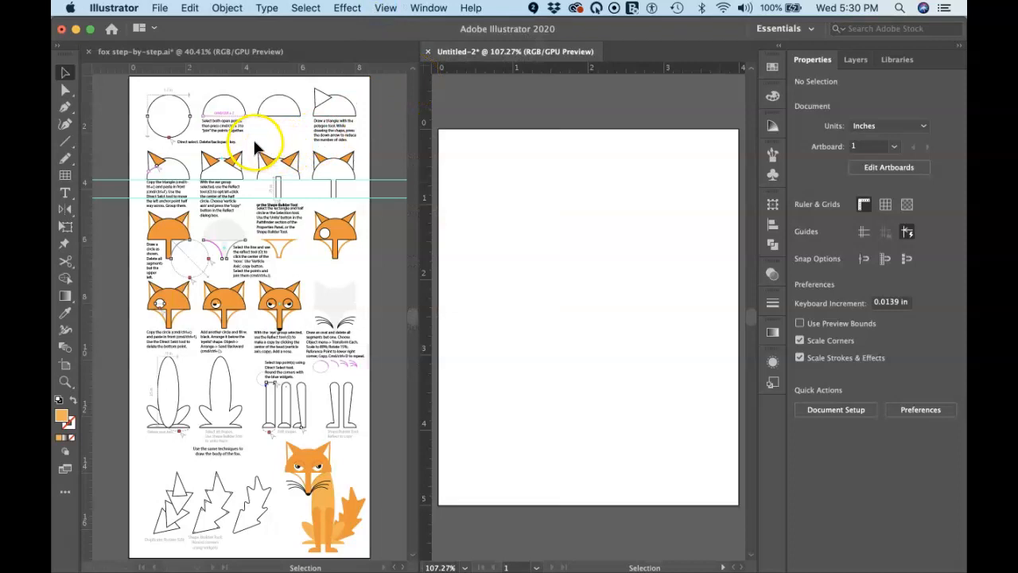
Examine the opening circle and half-circle instructions in the fox step-by-step.ai document.
key(z)
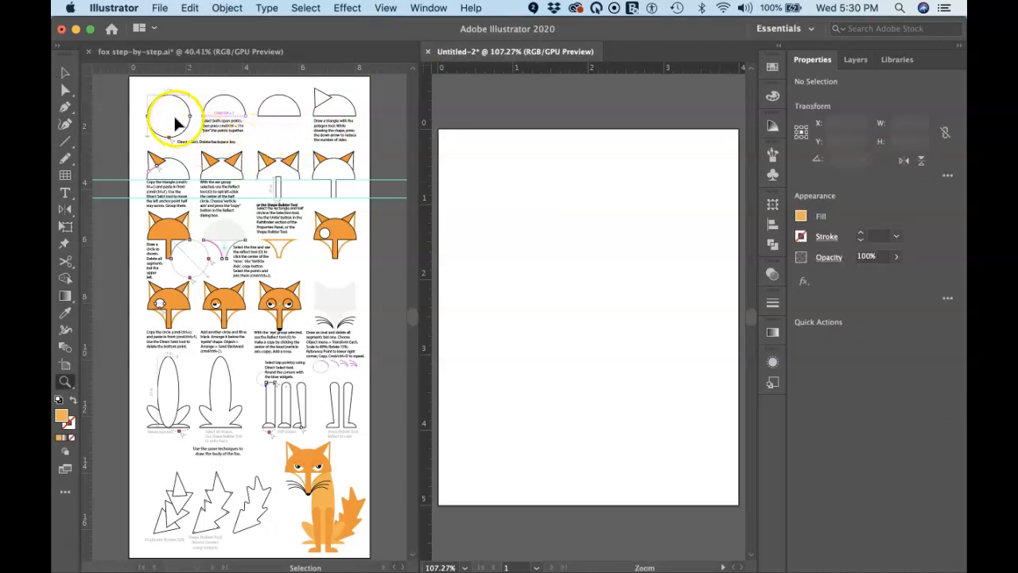
click(170, 118)
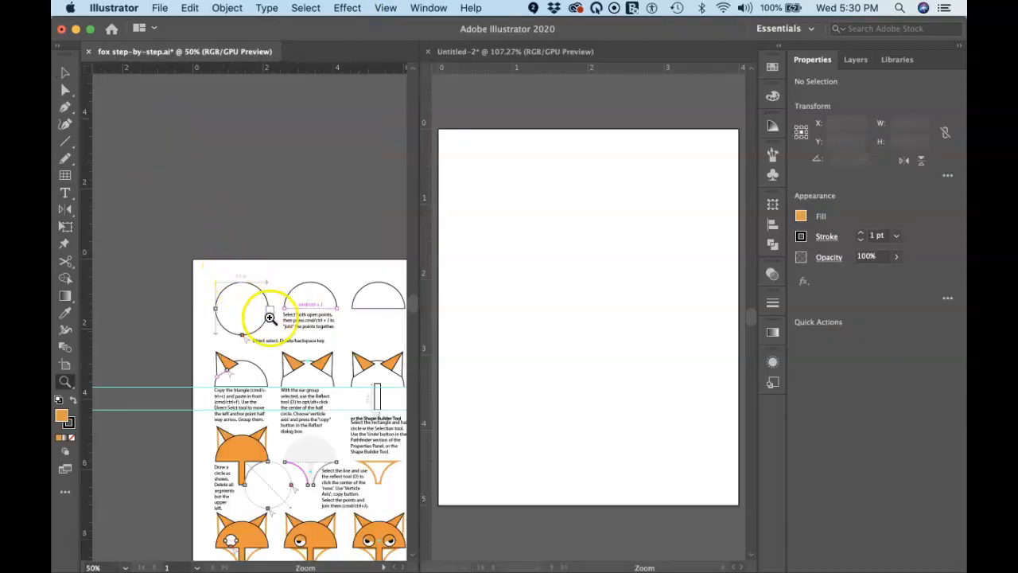
click(241, 301)
key(space)
drag(254, 319, 175, 149)
Activate the Ellipse tool in the Untitled-2 document and show its guides.
click(508, 266)
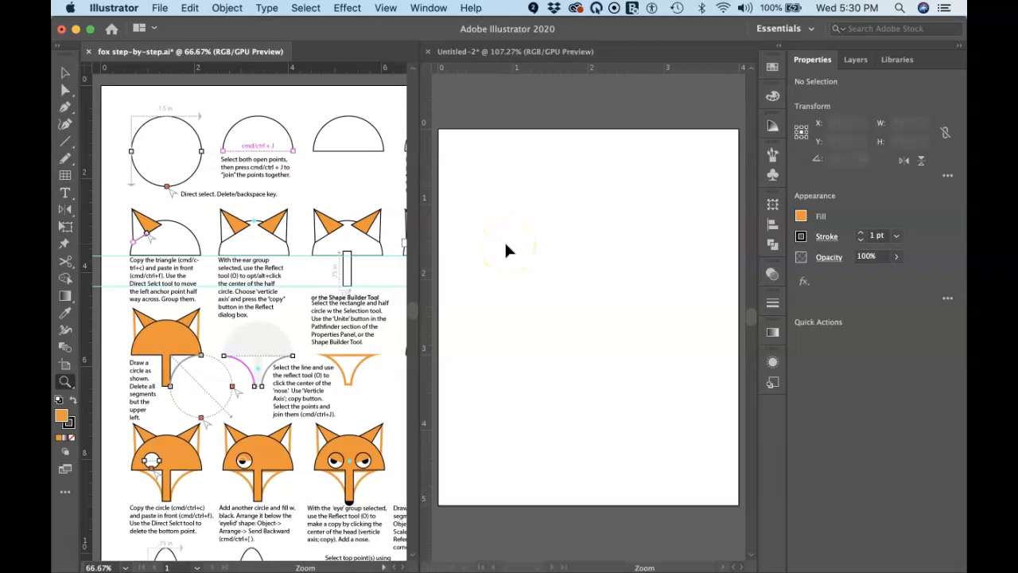
key(l)
click(505, 225)
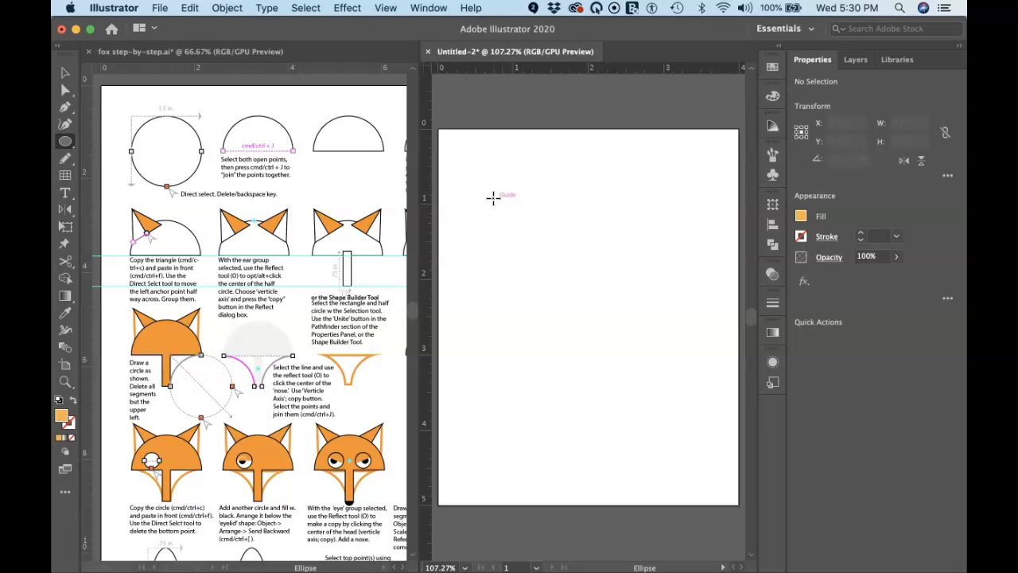
click(487, 183)
key(super+semicolon)
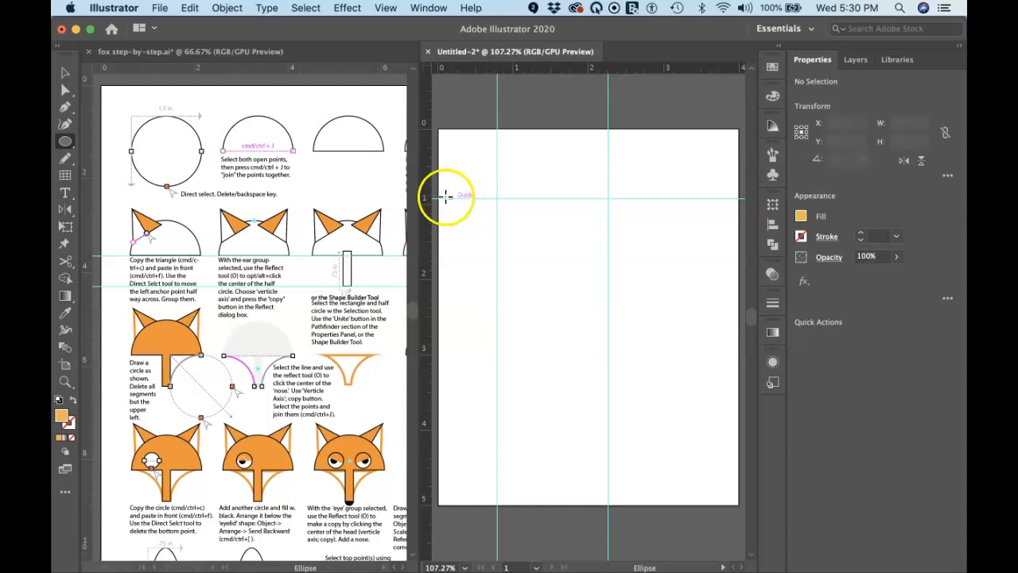
drag(426, 191, 455, 187)
key(super+z)
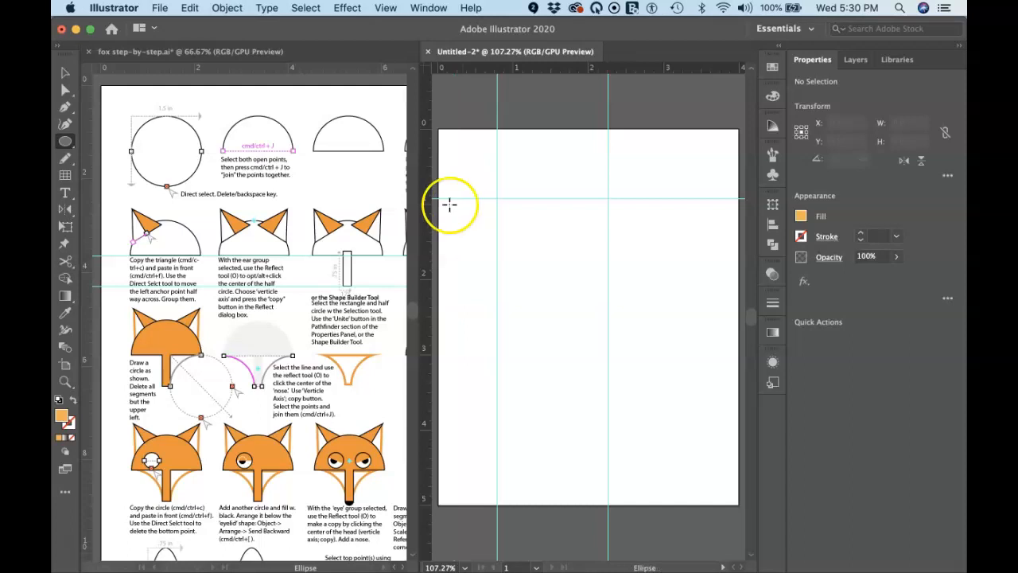
double_click(428, 169)
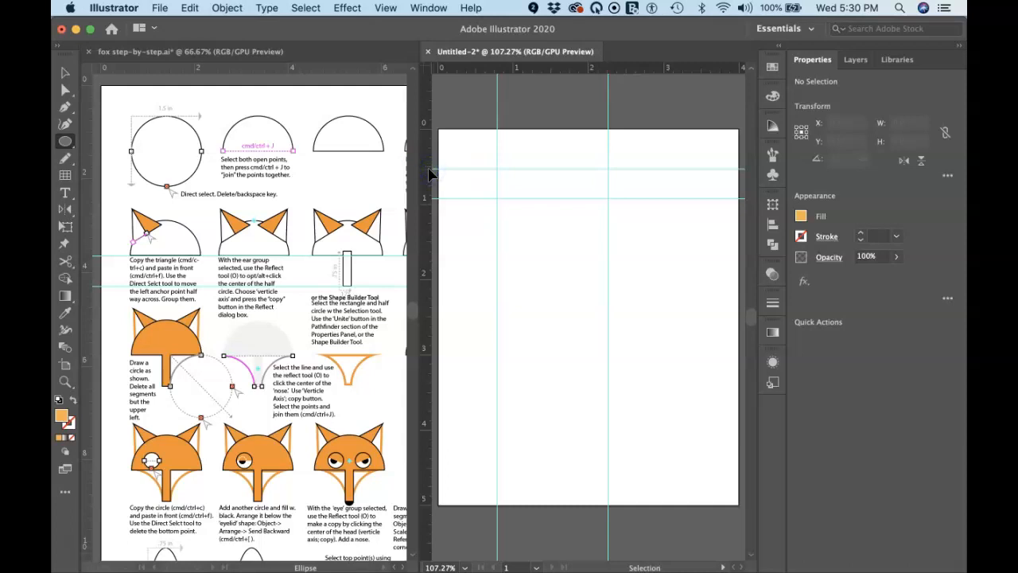
key(super+z)
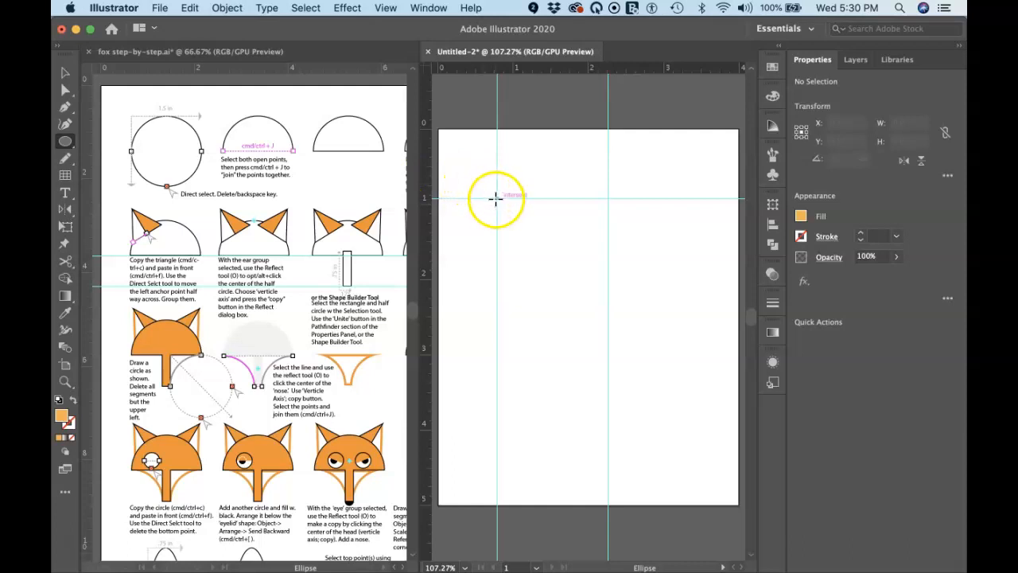
Draw a circle about 1.5 in wide from the upper-left guide intersection and apply the default white fill and black 1 pt stroke.
drag(496, 198, 609, 313)
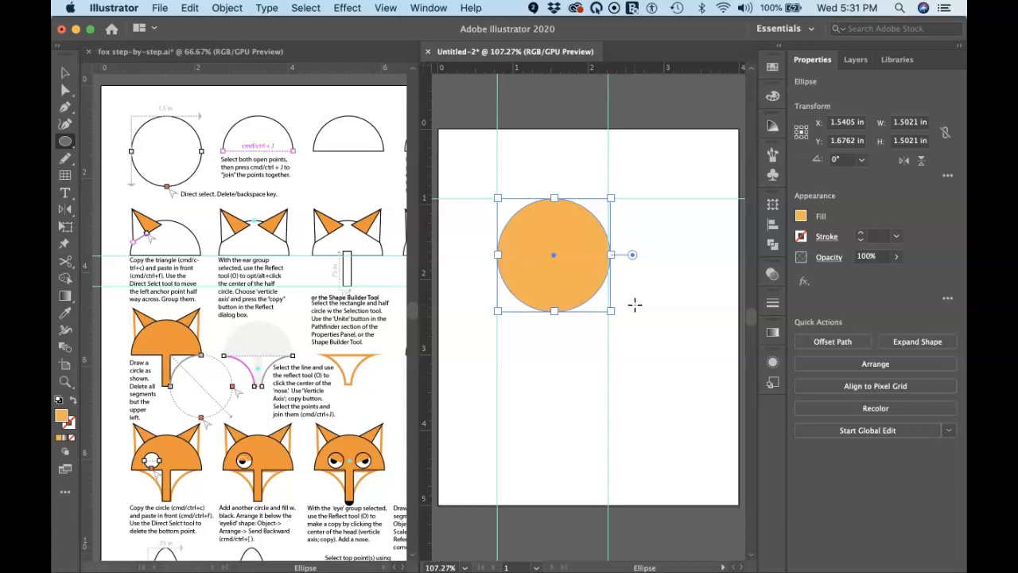
key(d)
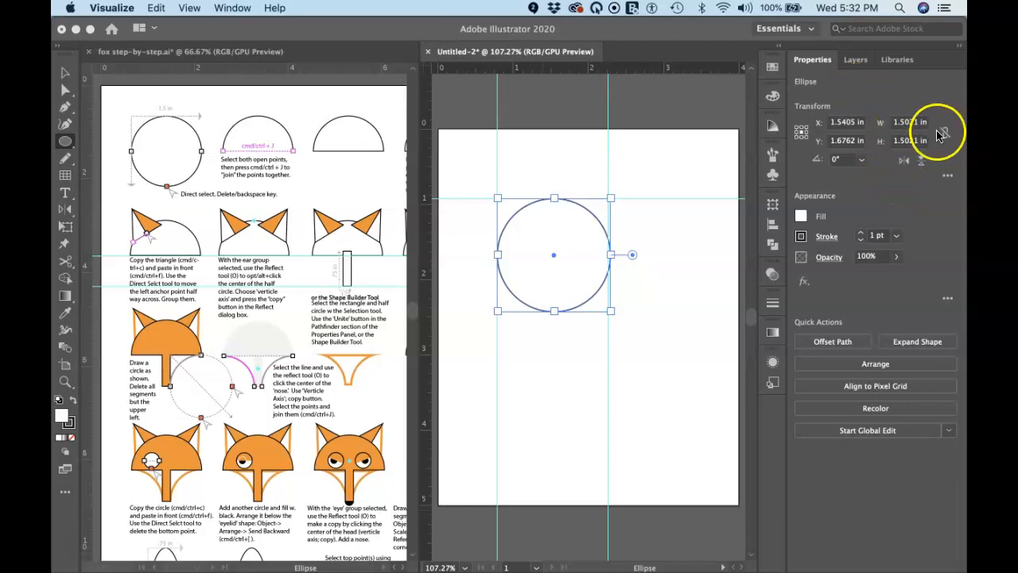
Set the circle's width and height to exactly 1.5 in and hide the guides.
click(907, 123)
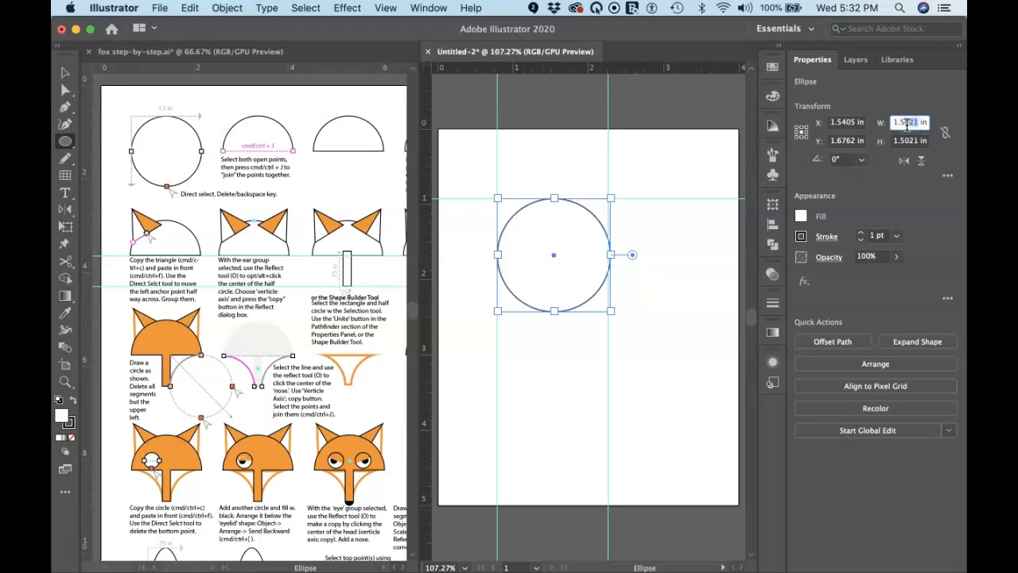
key(BackSpace)
click(917, 140)
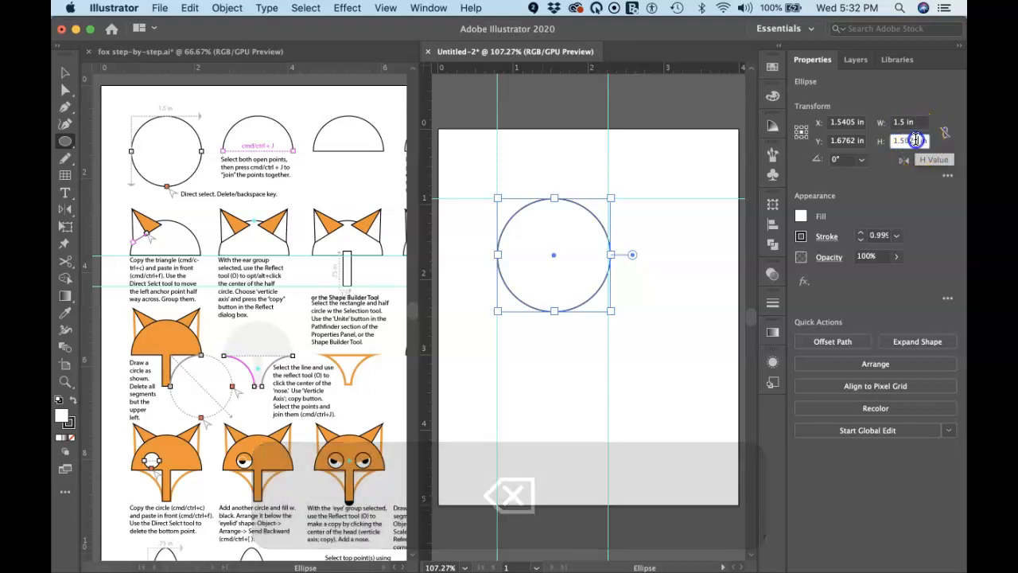
drag(919, 141, 907, 143)
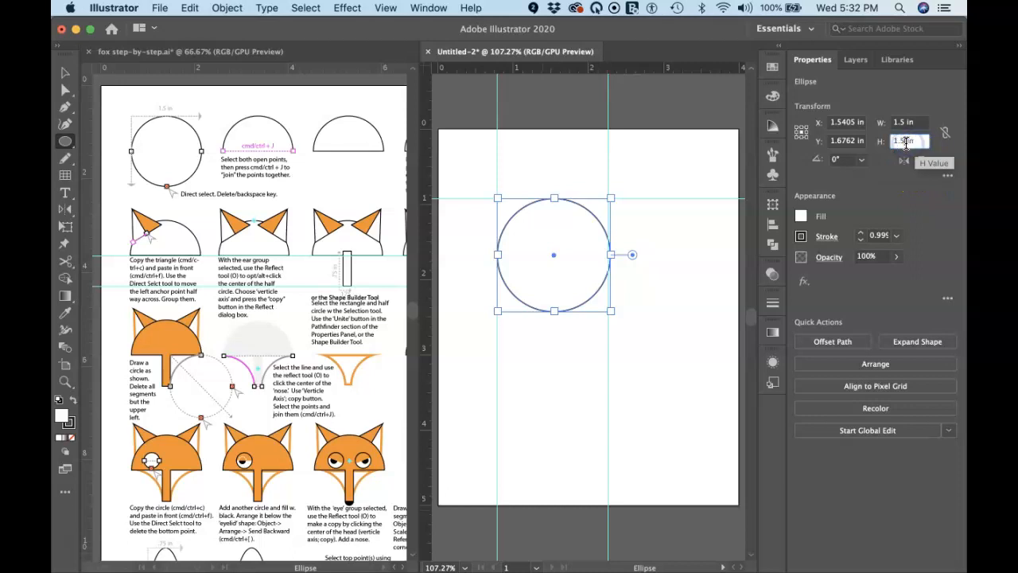
key(BackSpace)
key(Return)
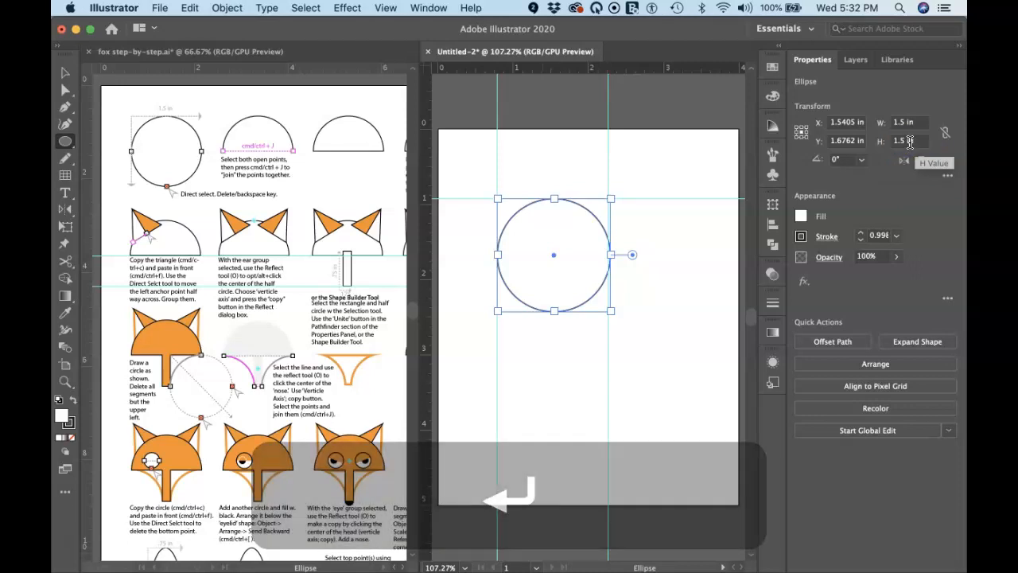
click(912, 180)
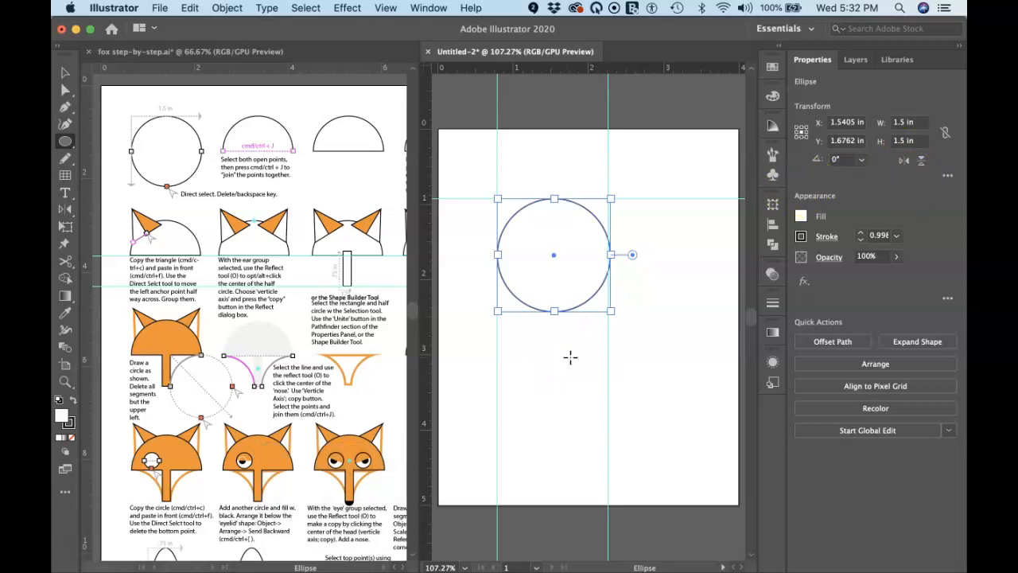
key(v)
key(super+semicolon)
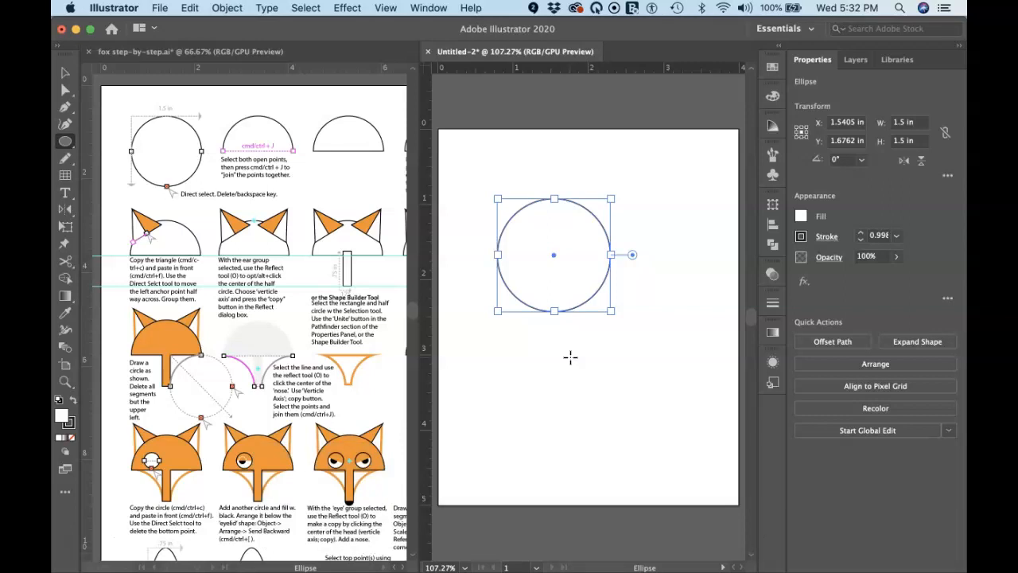
Delete the circle's bottom anchor point with the Direct Selection tool to leave an open upper half-circle.
key(a)
click(569, 358)
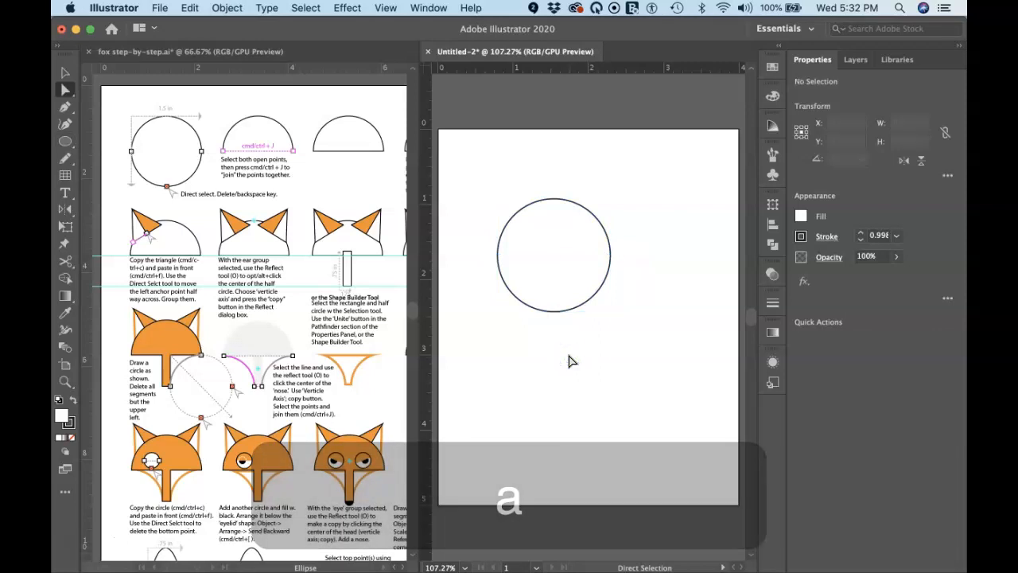
click(557, 342)
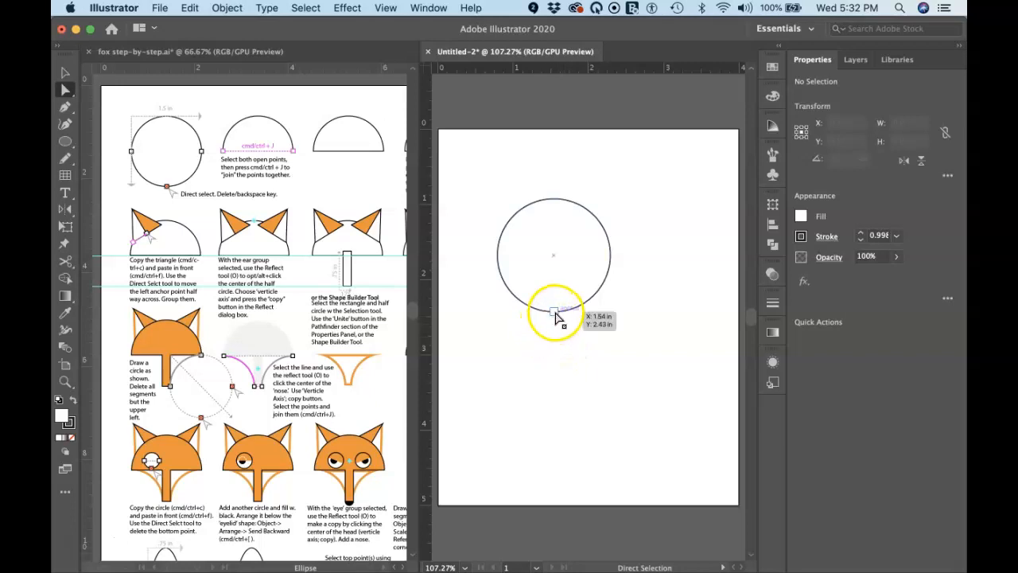
click(558, 313)
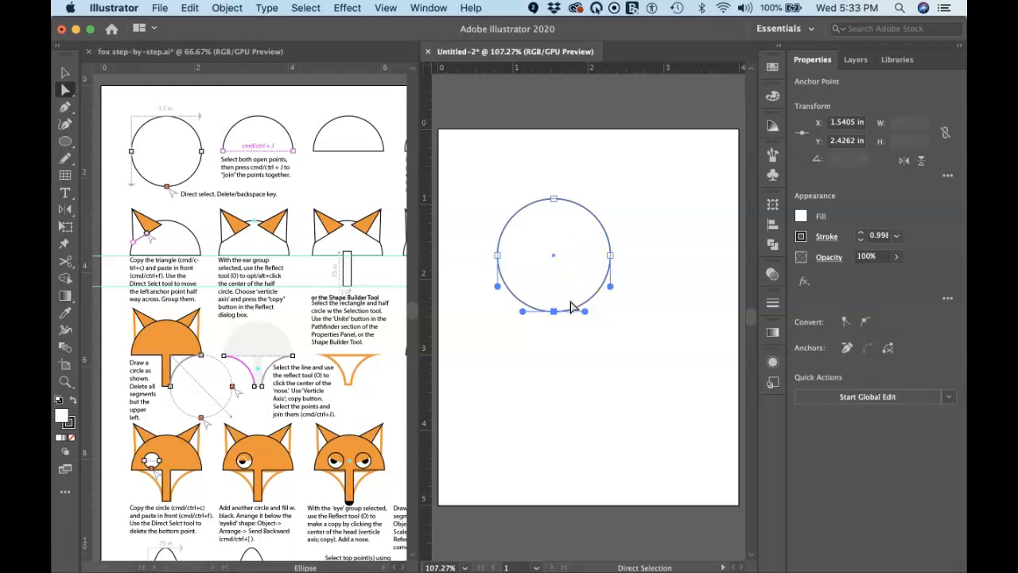
key(a)
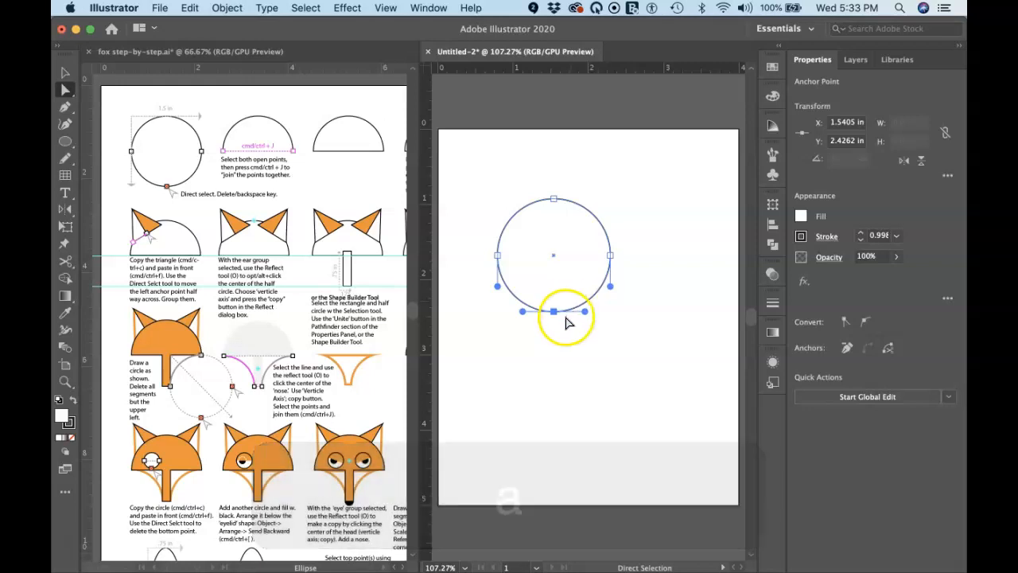
click(563, 322)
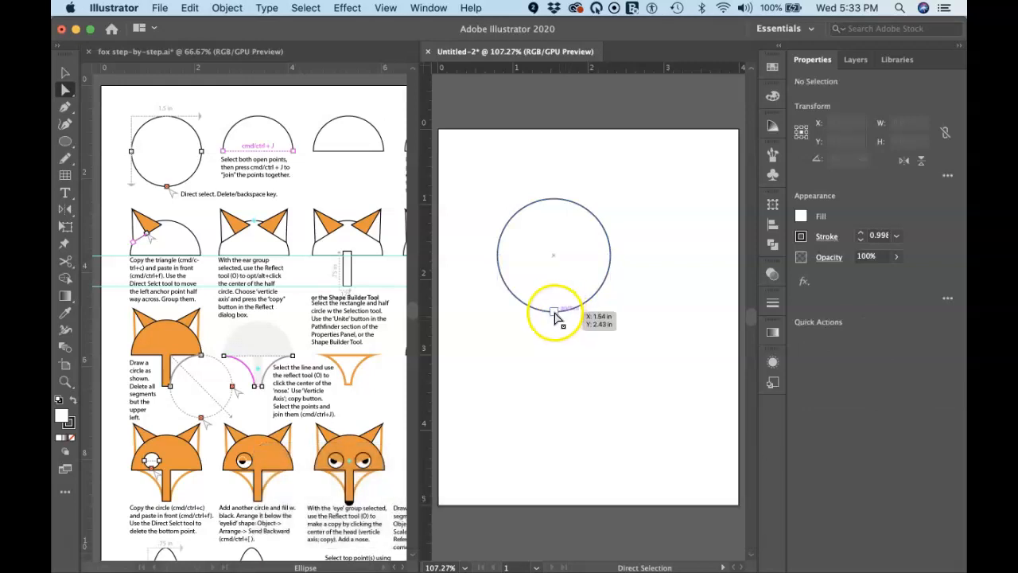
click(555, 312)
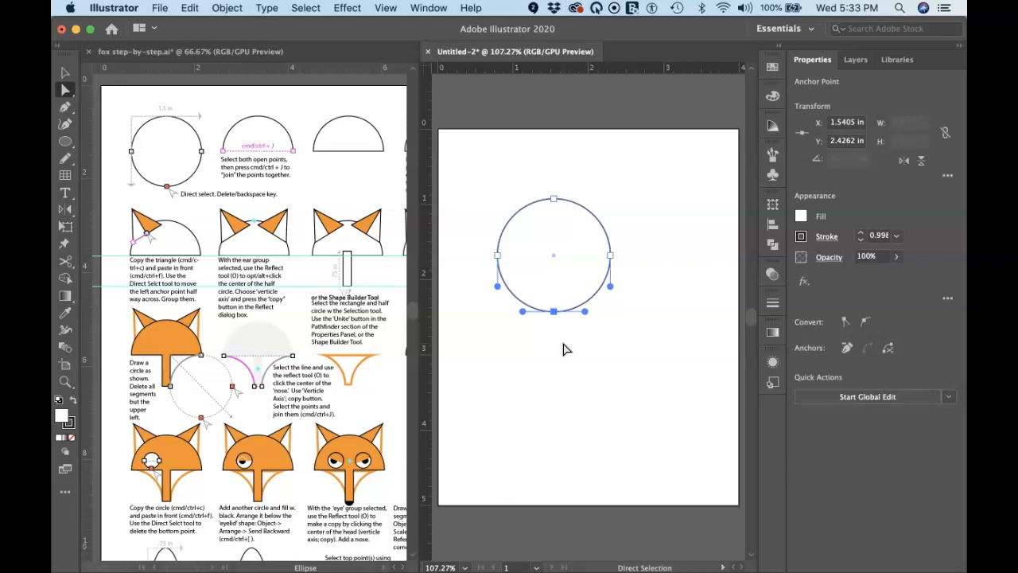
key(BackSpace)
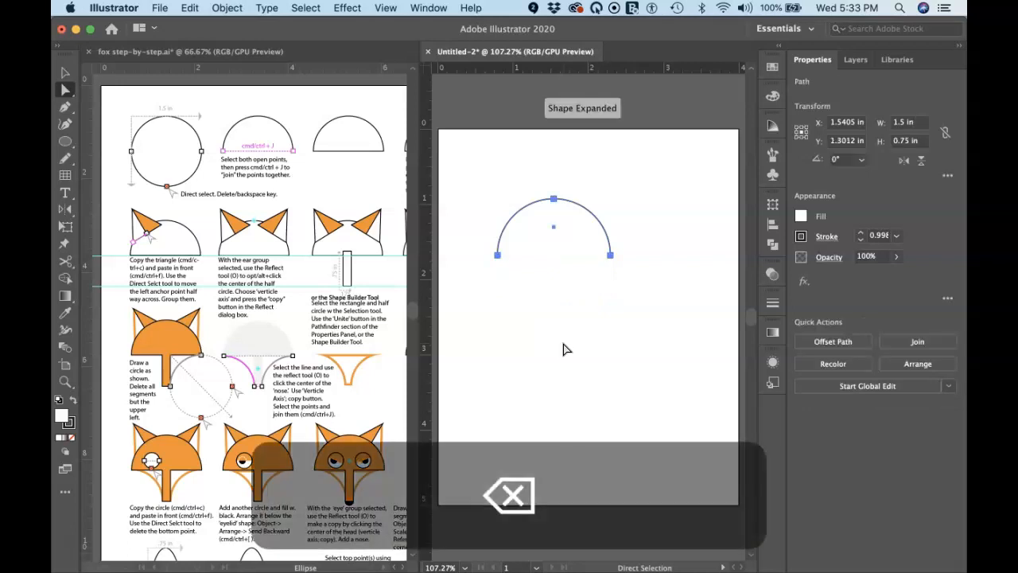
Select the half-circle's two open end points and join them with a straight base line.
click(547, 294)
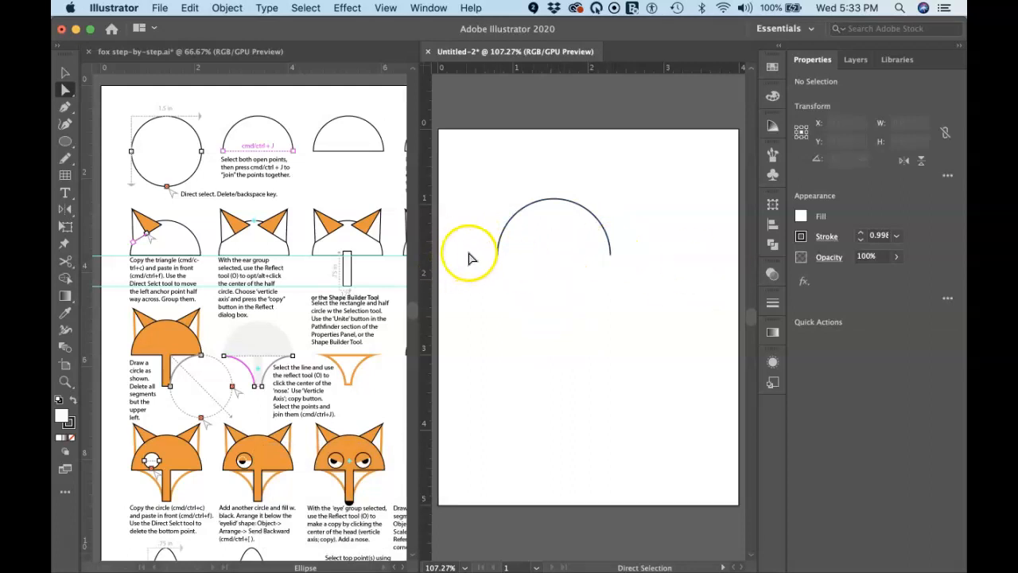
drag(483, 250, 627, 269)
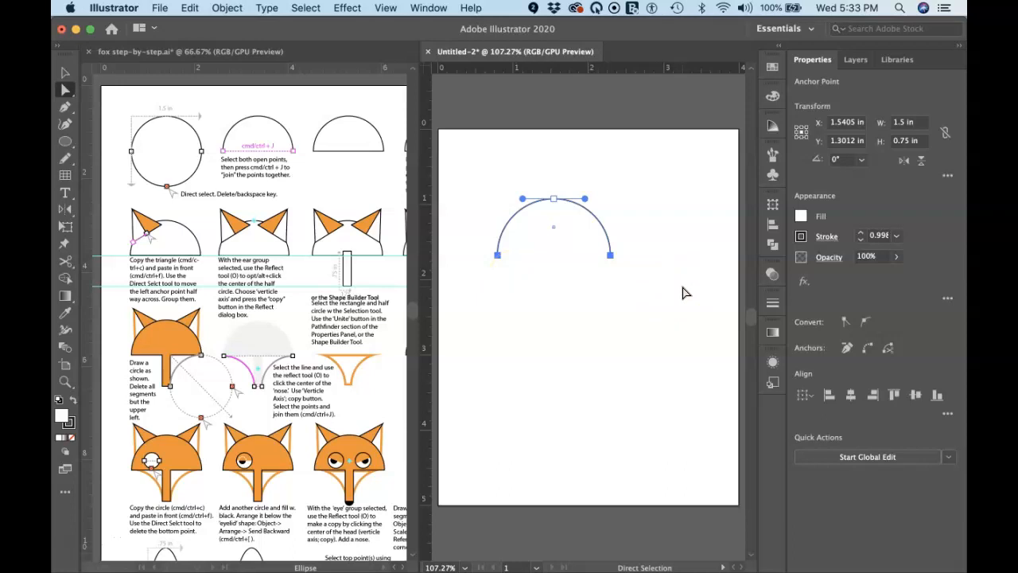
key(v)
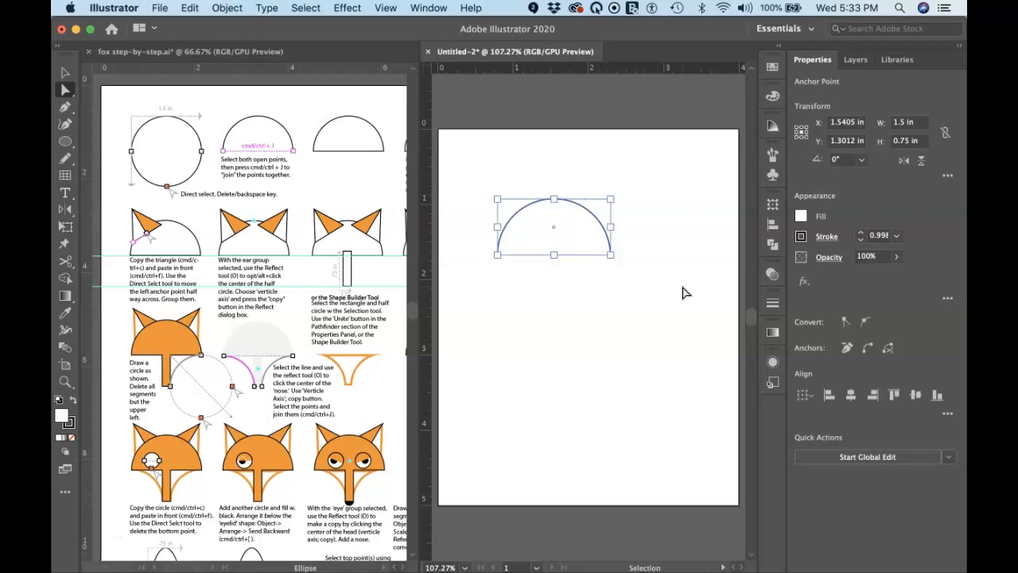
key(a)
key(super+j)
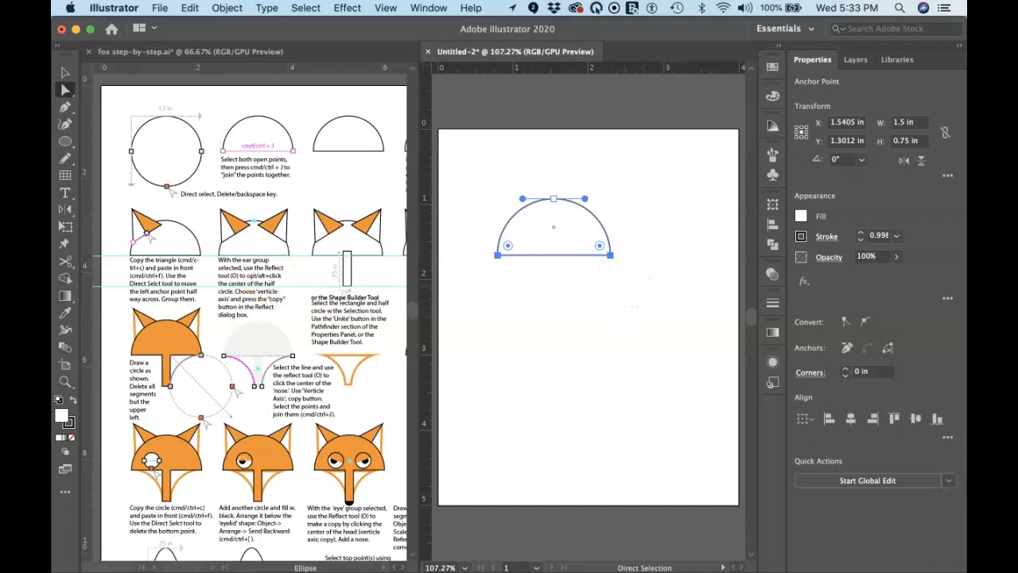
Draw a three-sided polygon about 0.59 in wide and 0.65 in high, tilted as an ear on the half-circle's upper-left edge.
drag(63, 143, 89, 177)
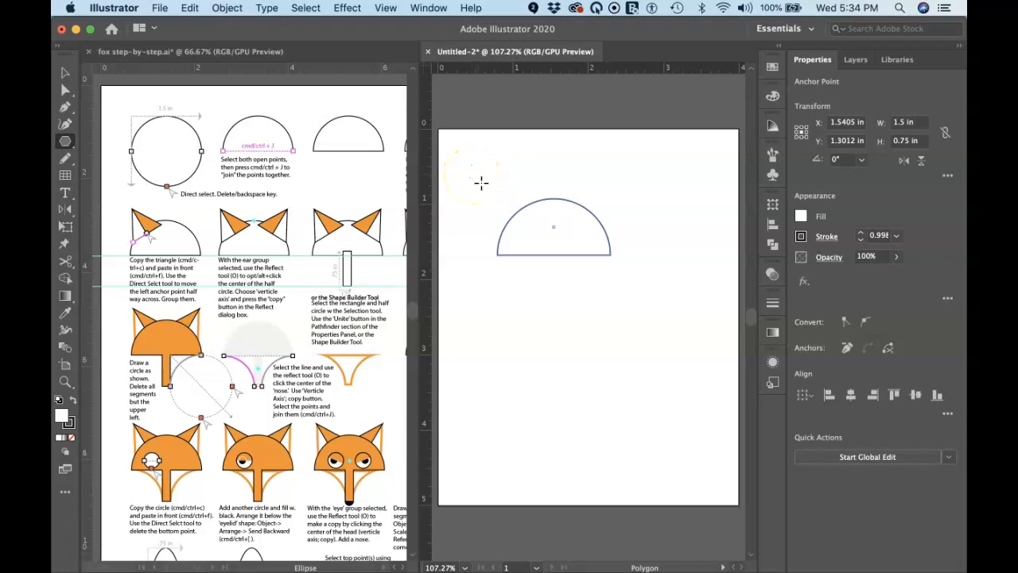
drag(478, 181, 527, 195)
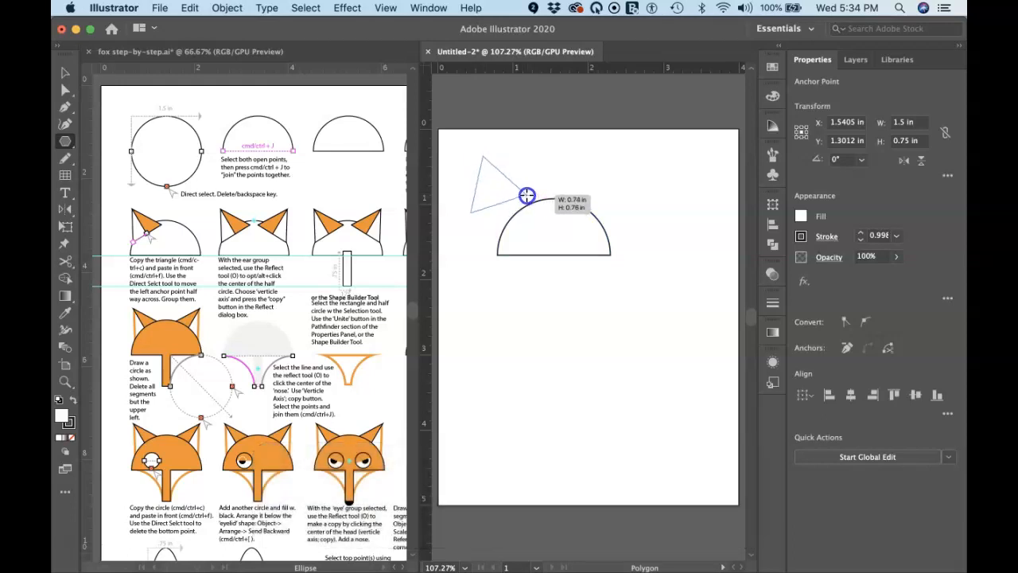
key(Up)
key(Up)
key(Up)
drag(527, 195, 524, 188)
key(Down)
key(Down)
key(Down)
key(Down)
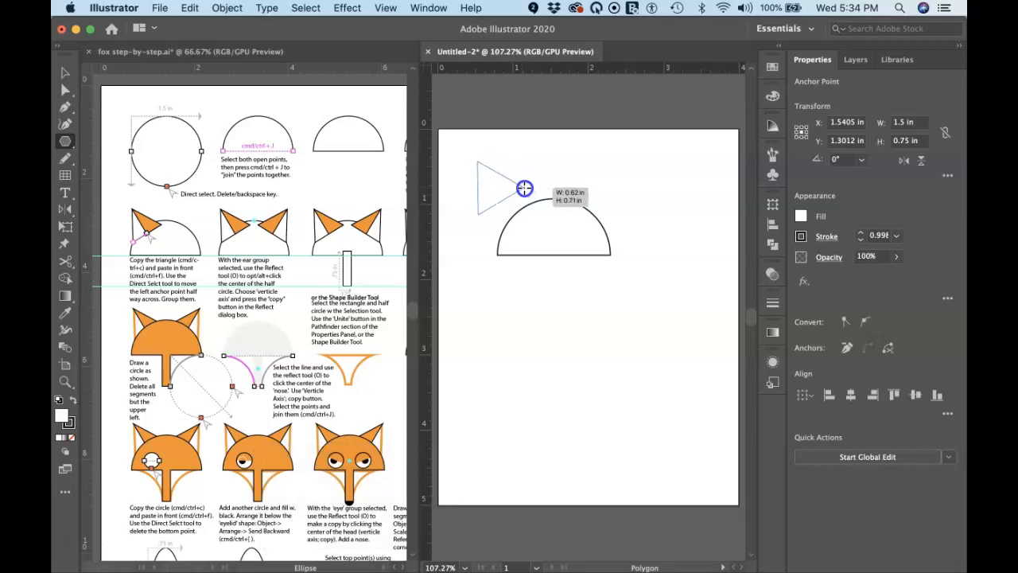
drag(524, 188, 532, 195)
key(space)
mouse_move(541, 201)
mouse_down()
mouse_move(544, 210)
mouse_move(529, 192)
mouse_move(542, 205)
mouse_up()
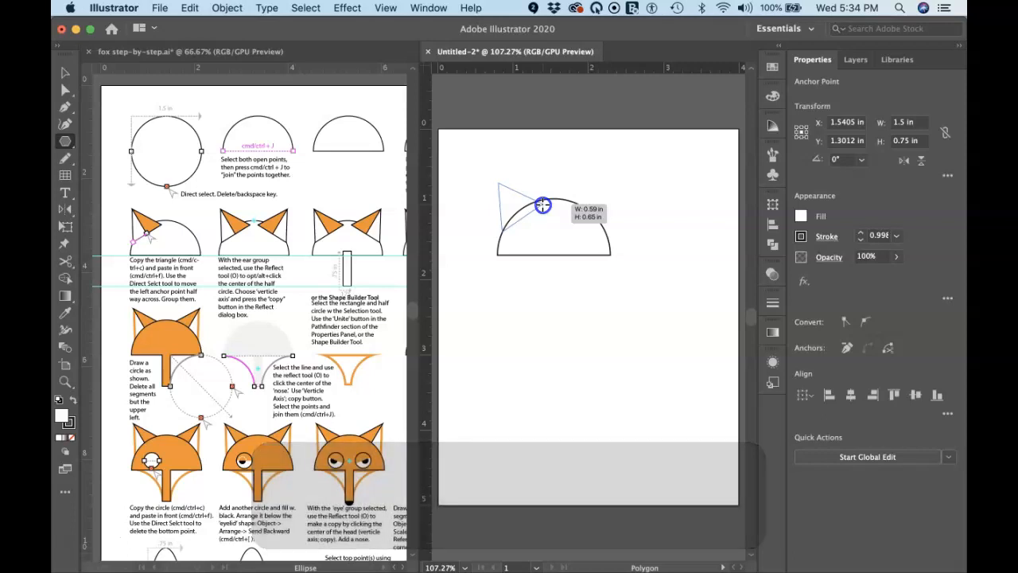
drag(542, 205, 541, 205)
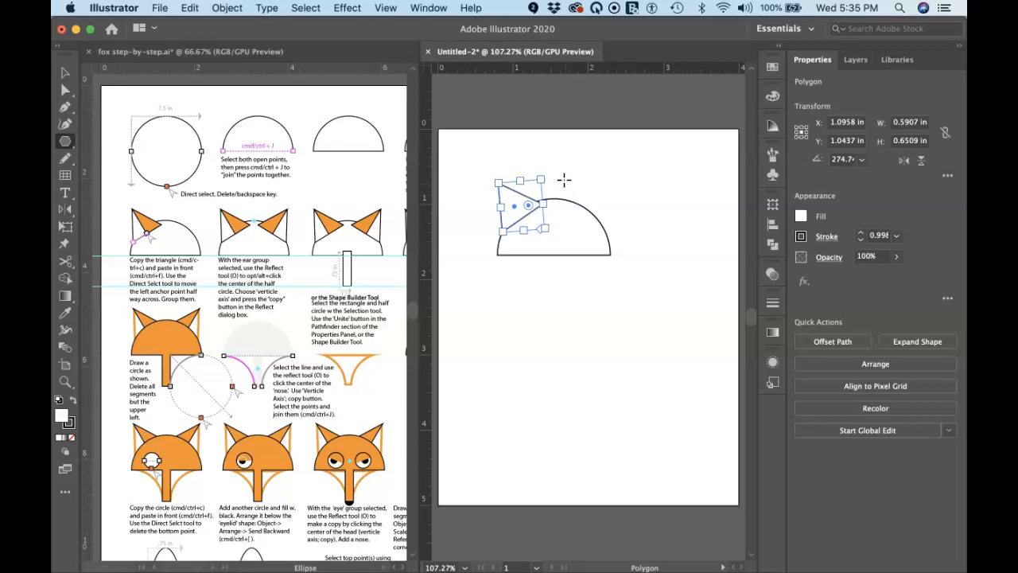
Copy the ear triangle and paste the duplicate in front of the original.
key(a)
super+click(563, 179)
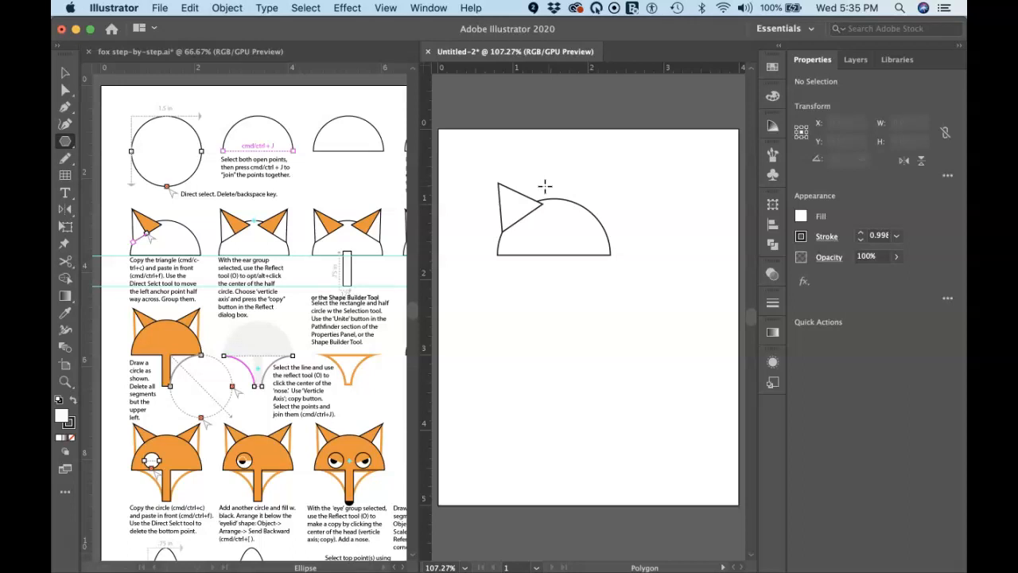
super+click(515, 211)
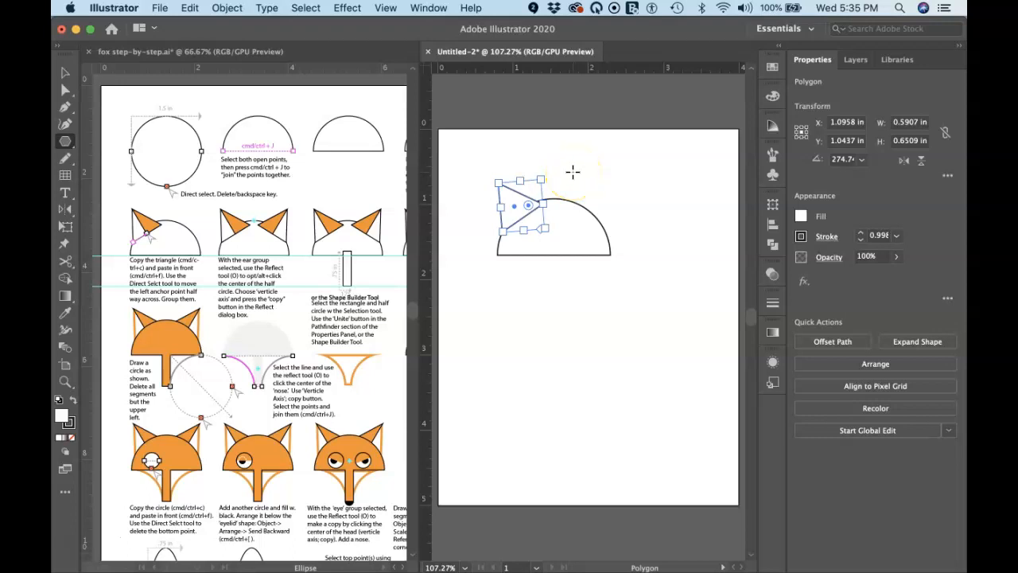
key(super+c)
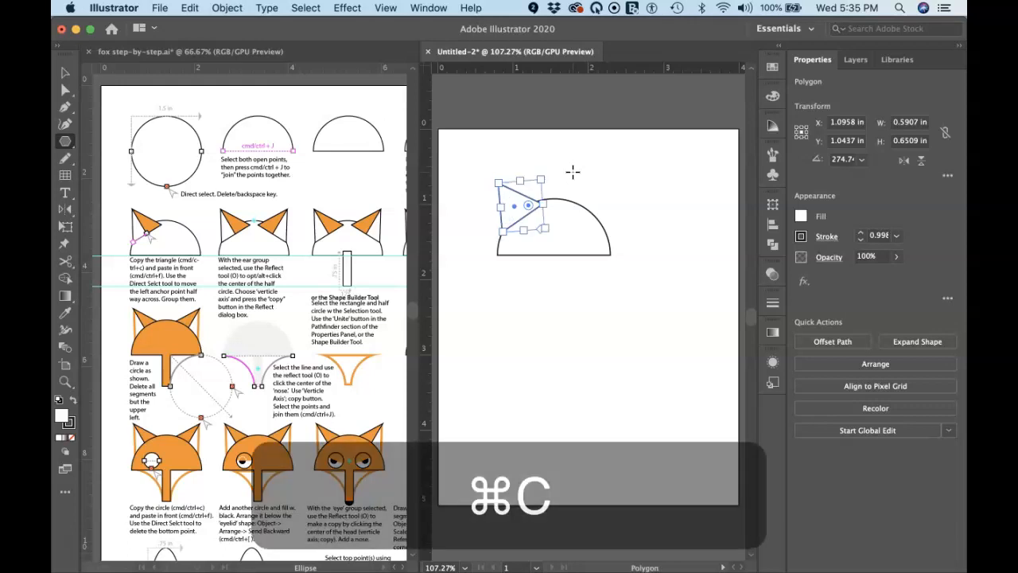
key(a)
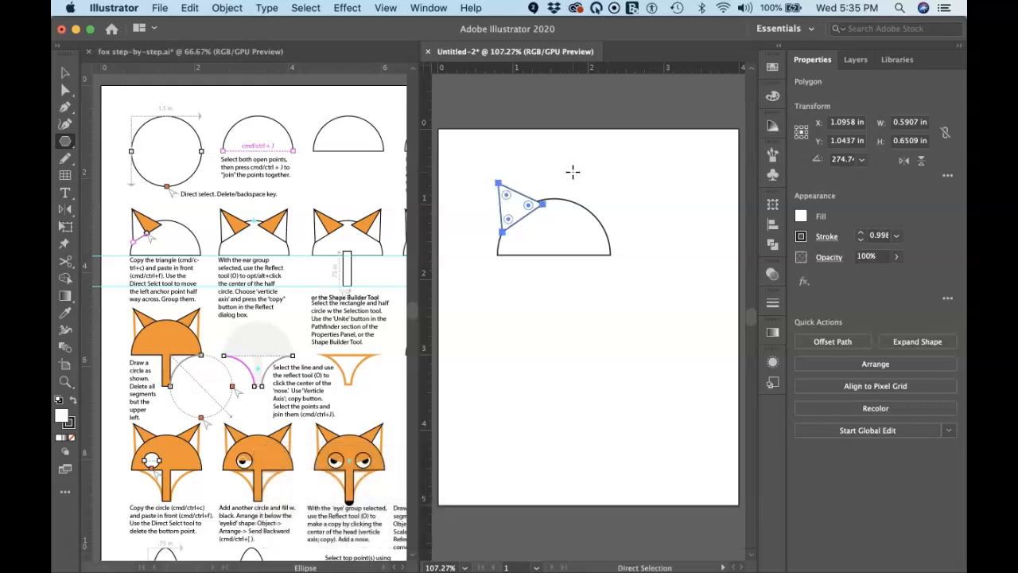
key(super+f)
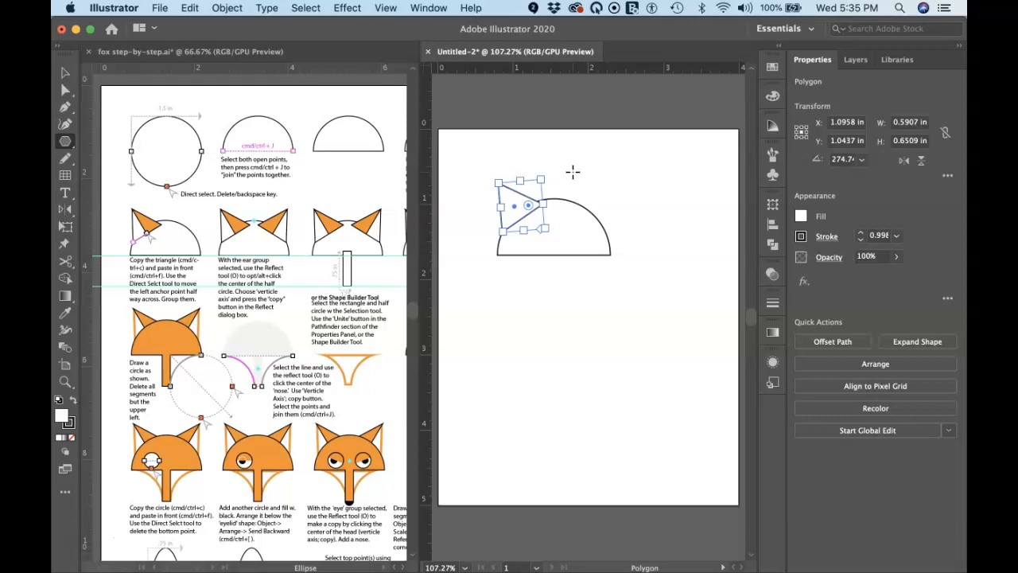
Move the front triangle's lower-left anchor point about halfway along the ear's lower edge with the Direct Selection tool.
key(a)
click(545, 183)
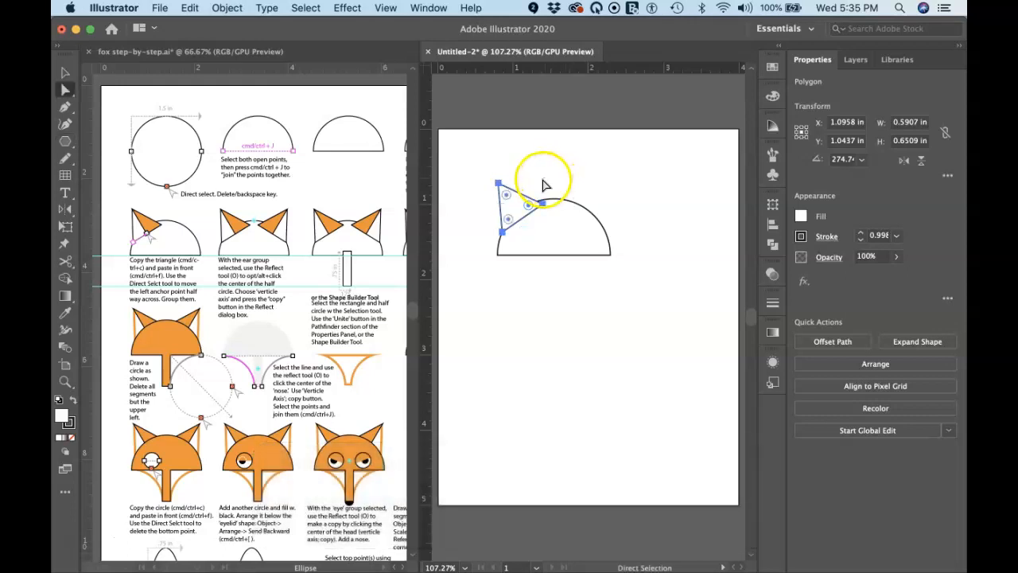
click(543, 180)
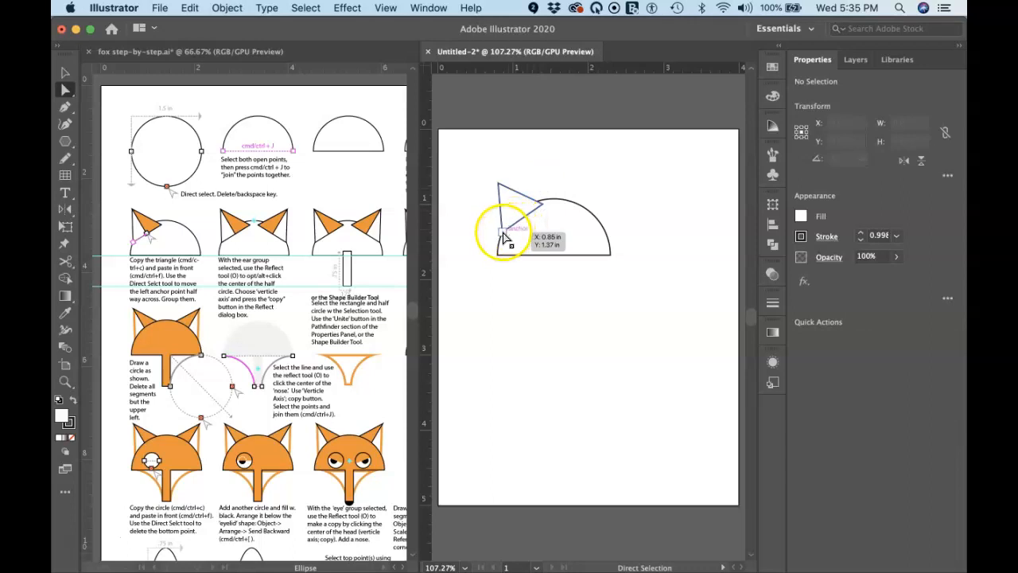
click(518, 187)
drag(506, 240, 522, 218)
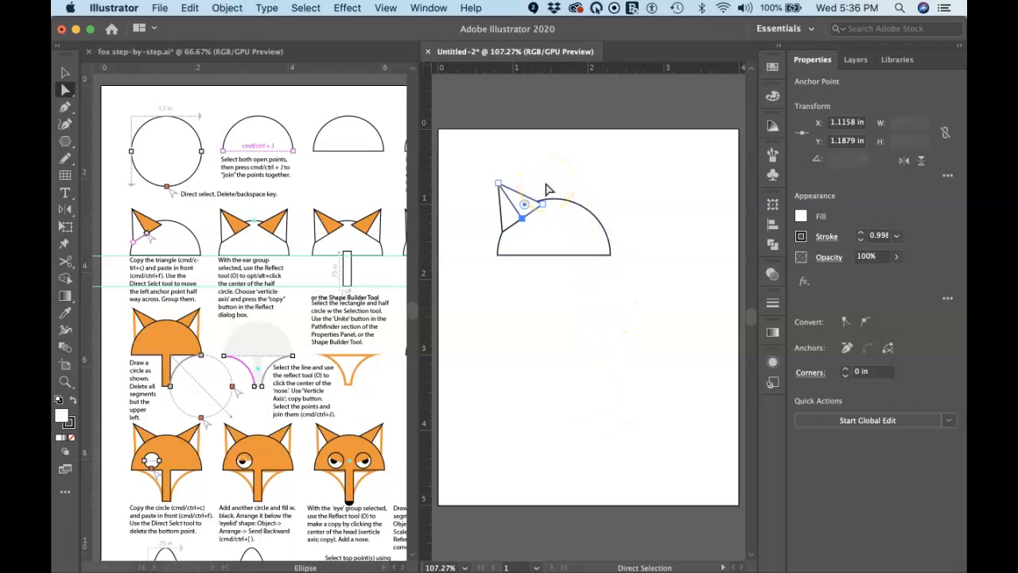
Fill the narrower front ear triangle with the orange swatch and deselect it.
key(v)
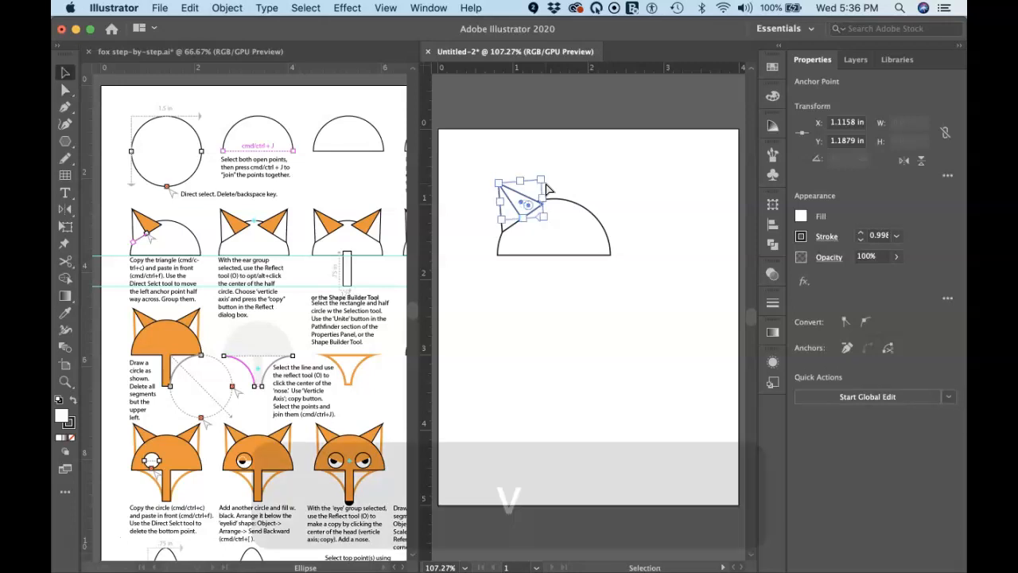
click(577, 147)
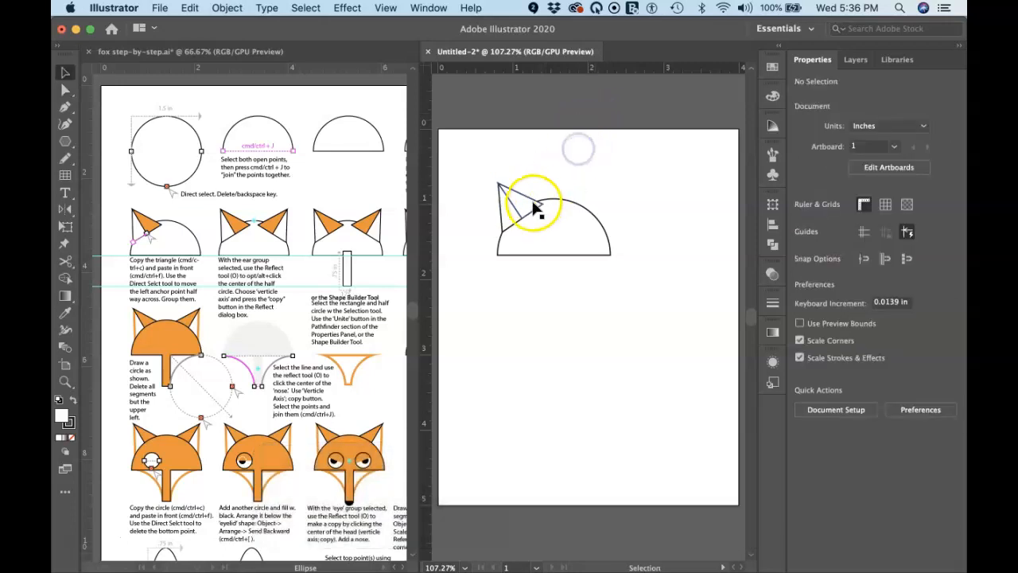
click(529, 205)
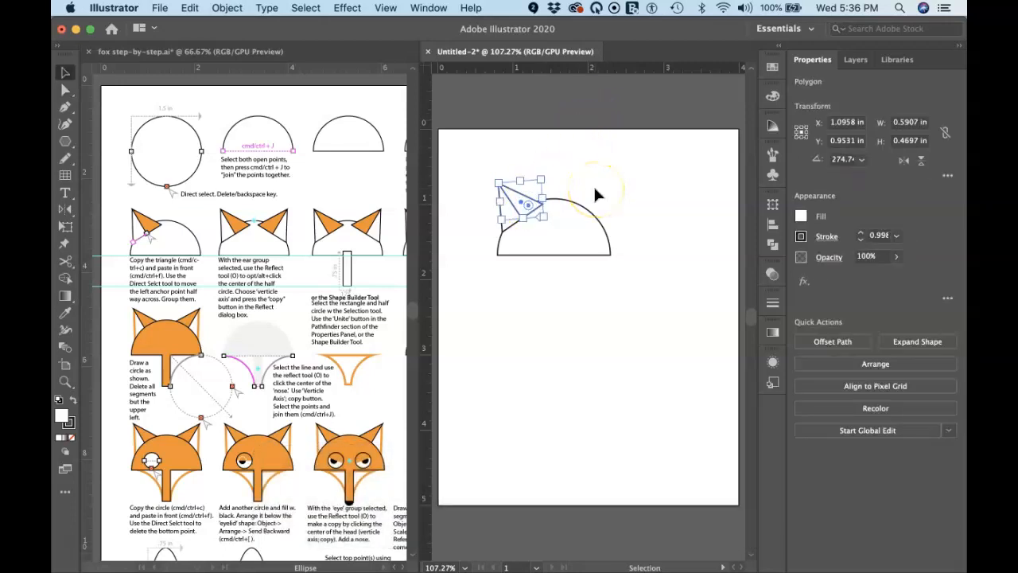
click(801, 215)
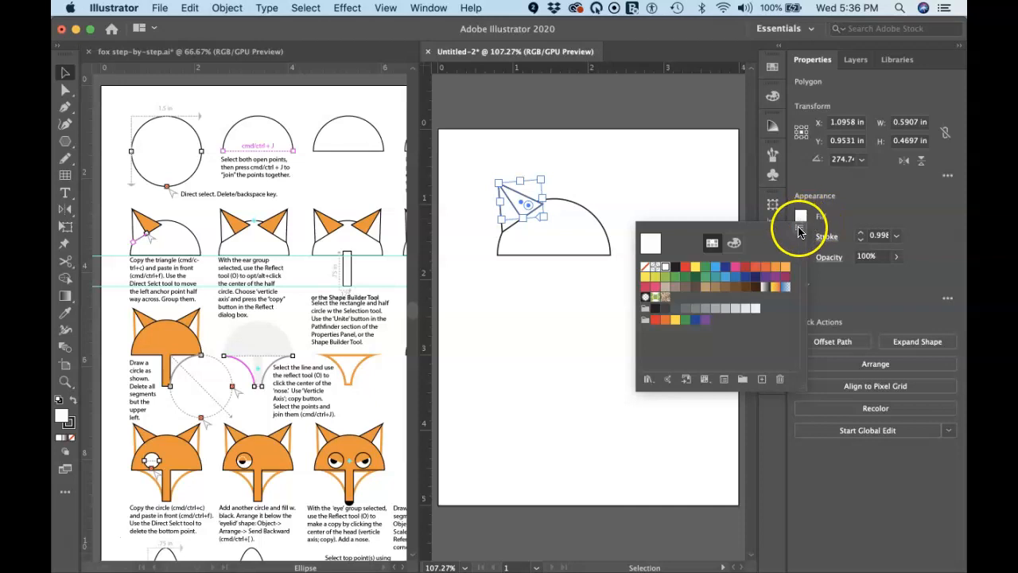
click(776, 269)
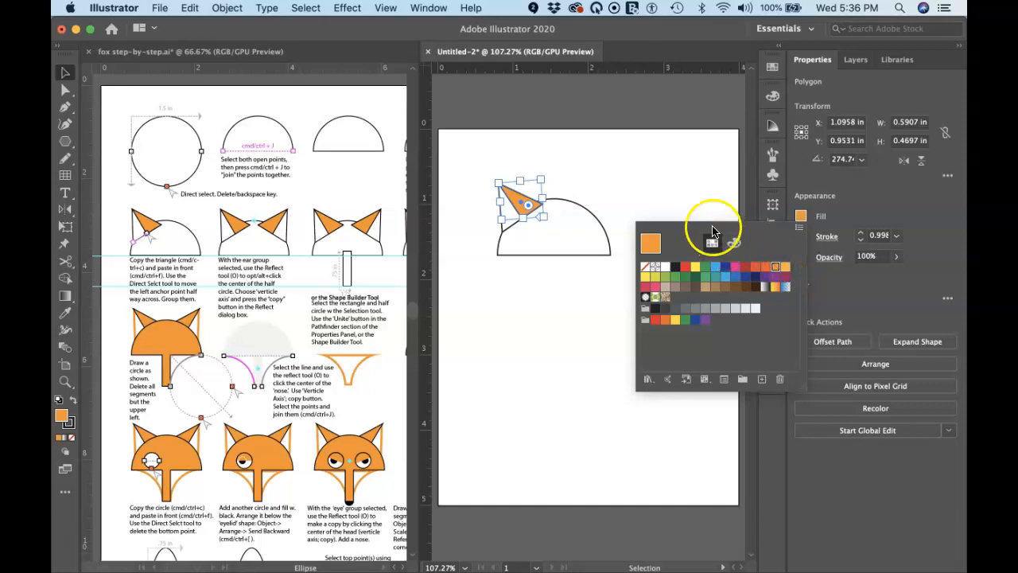
click(663, 203)
click(646, 199)
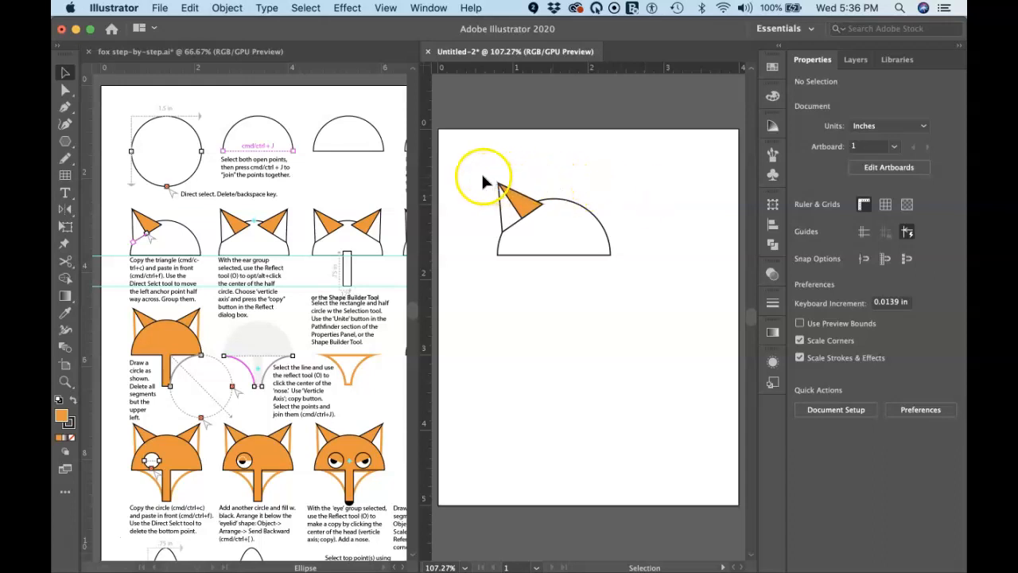
Select both triangles of the left ear and activate the Reflect tool.
drag(482, 174, 522, 212)
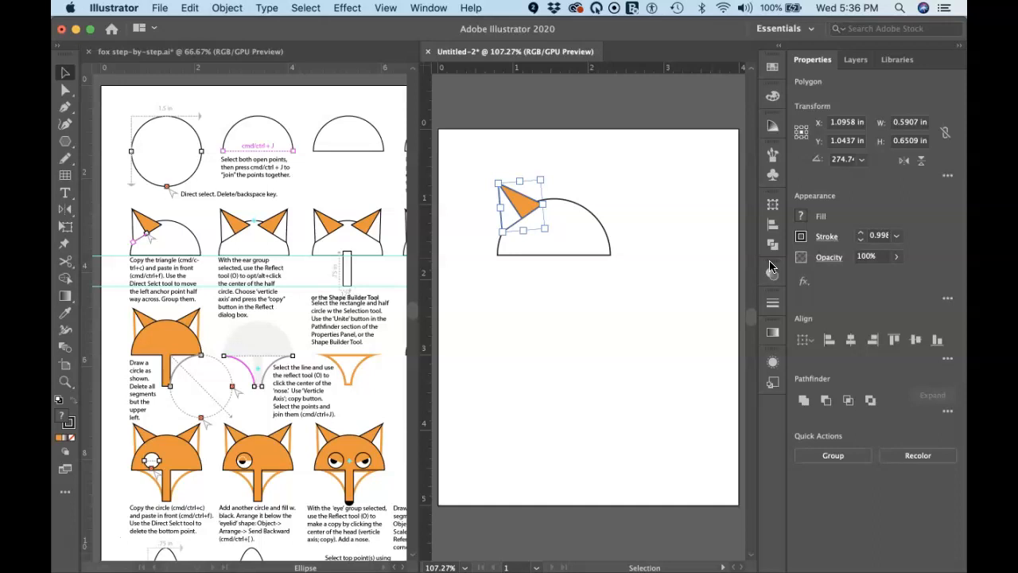
key(o)
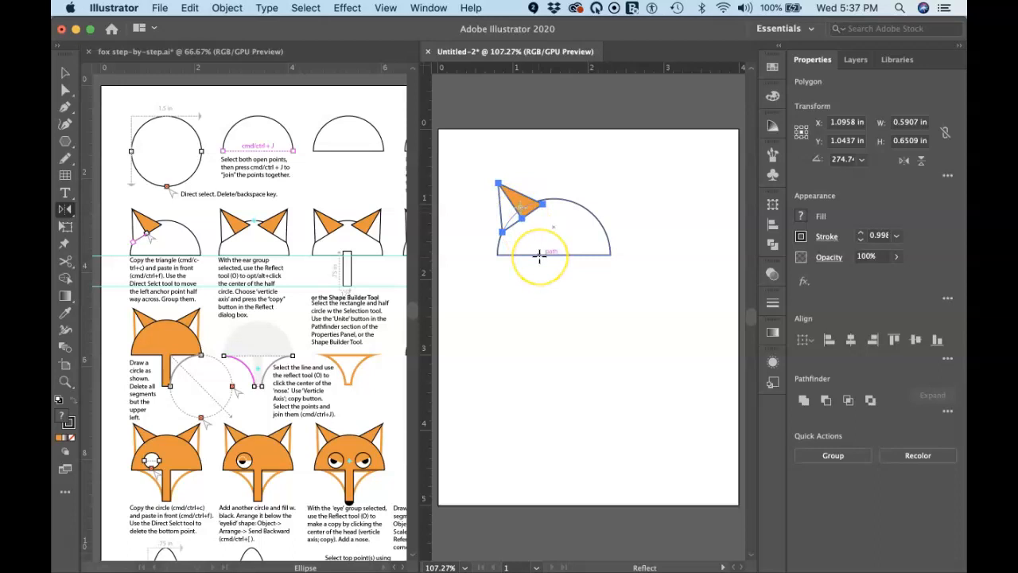
key(v)
key(super+equal)
key(super+equal)
key(super+equal)
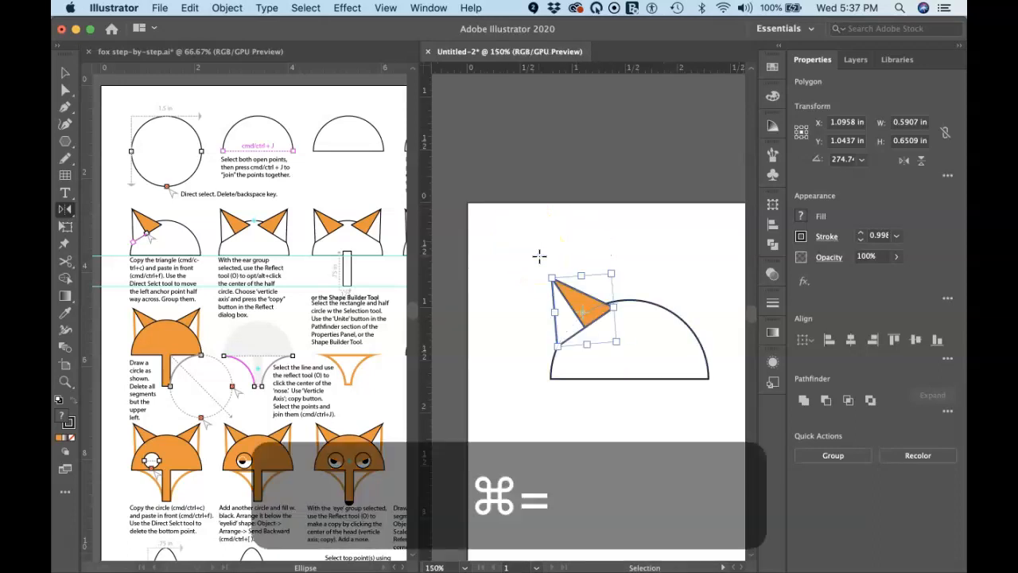
key(o)
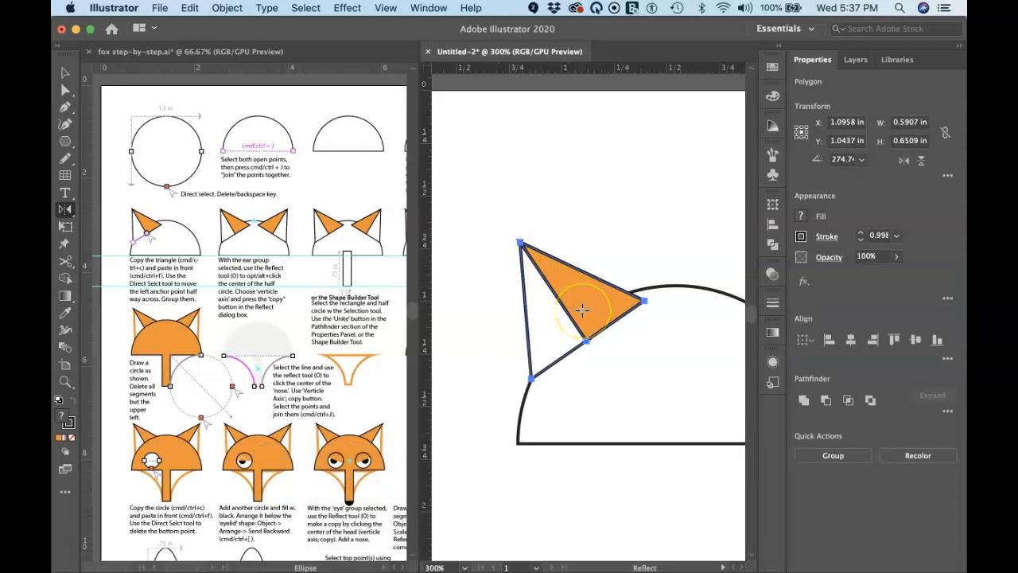
Move the reflection point from the ear's centre to just above the ear's upper edge.
drag(582, 308, 623, 263)
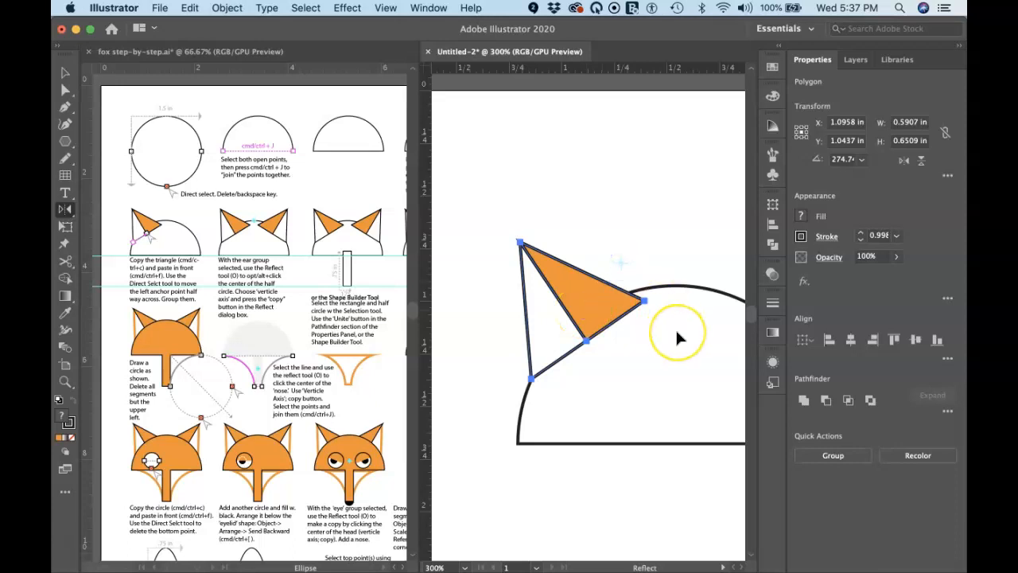
drag(648, 304, 565, 291)
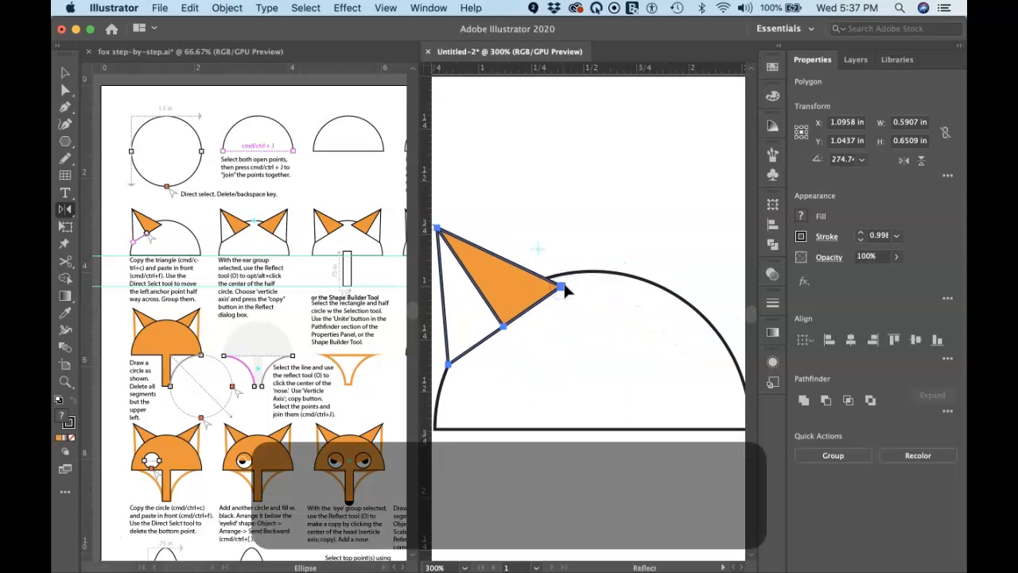
key(super+minus)
drag(589, 271, 570, 255)
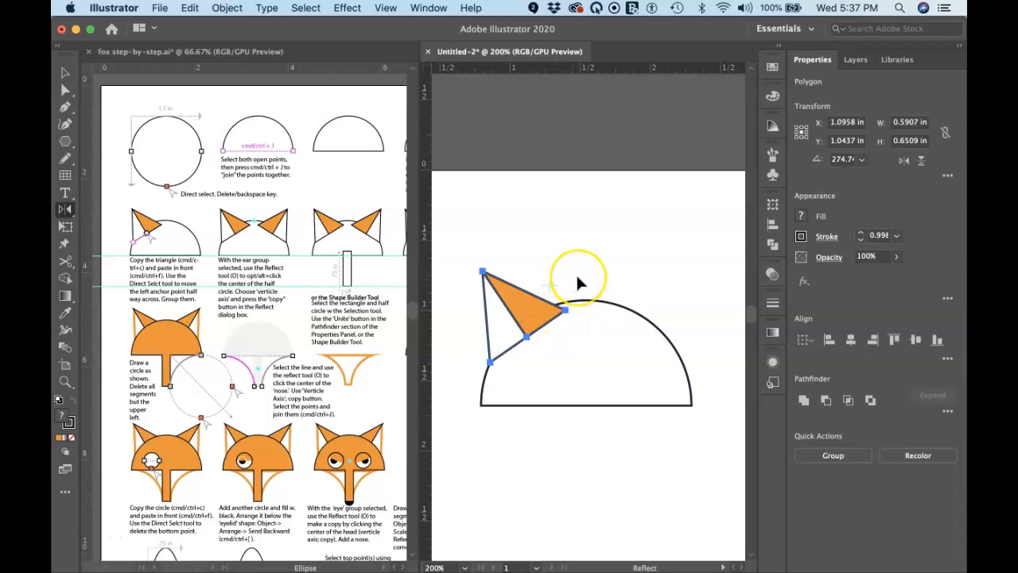
Reflect a copy of the ear across the vertical axis through the half circle's top centre anchor point.
key(o)
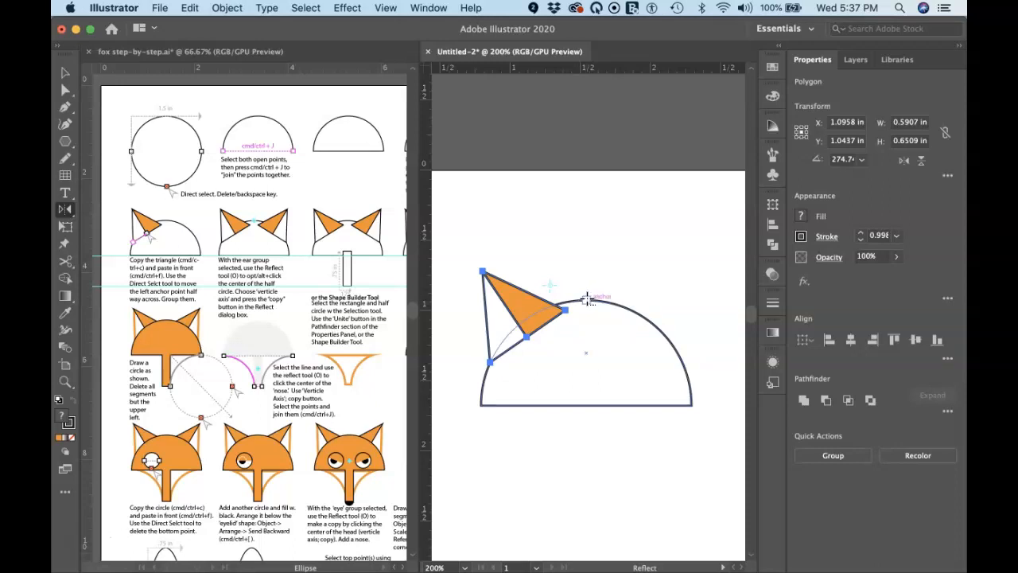
click(589, 332)
drag(588, 331, 587, 299)
alt+click(587, 299)
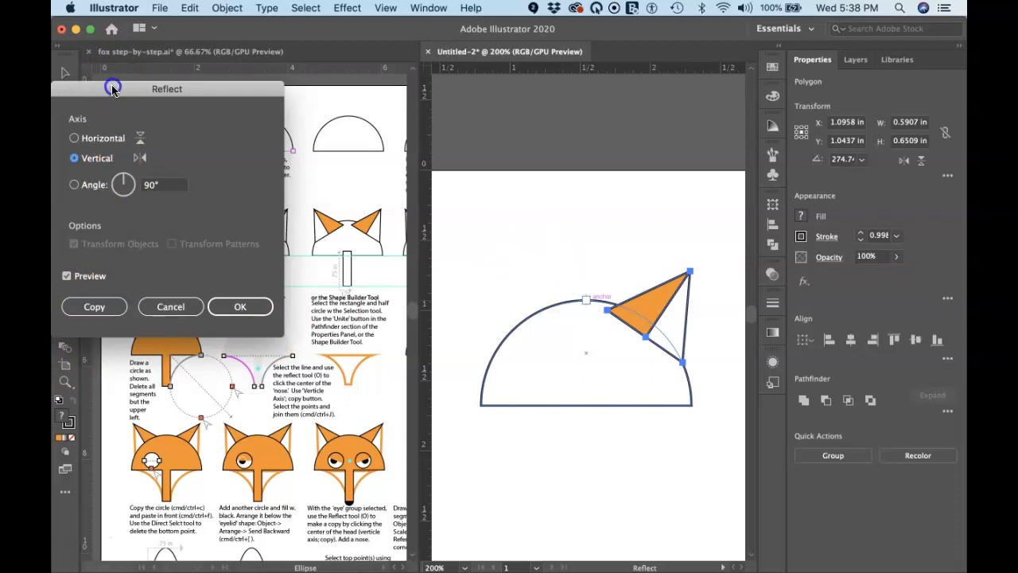
drag(113, 88, 273, 116)
click(401, 334)
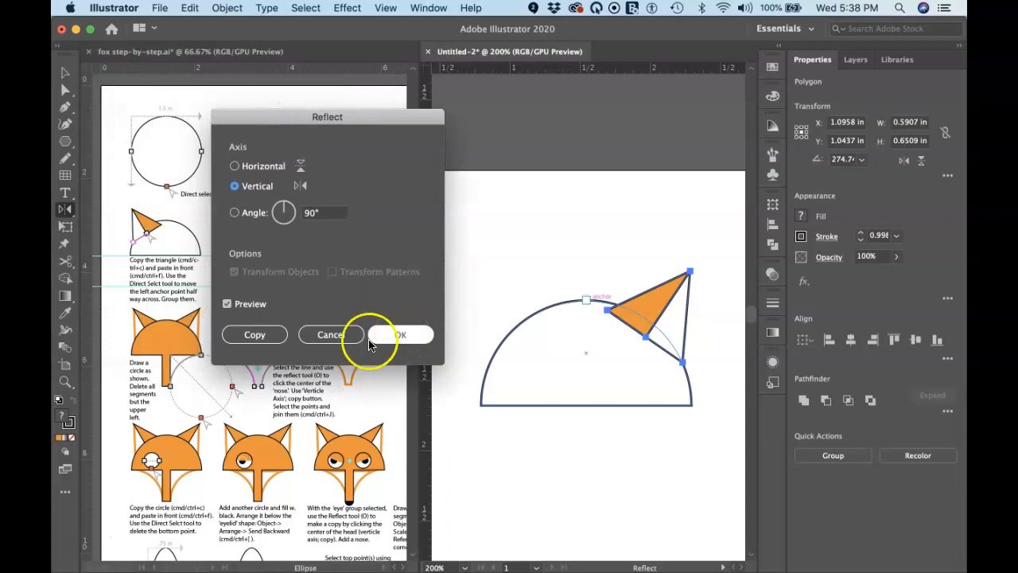
click(255, 335)
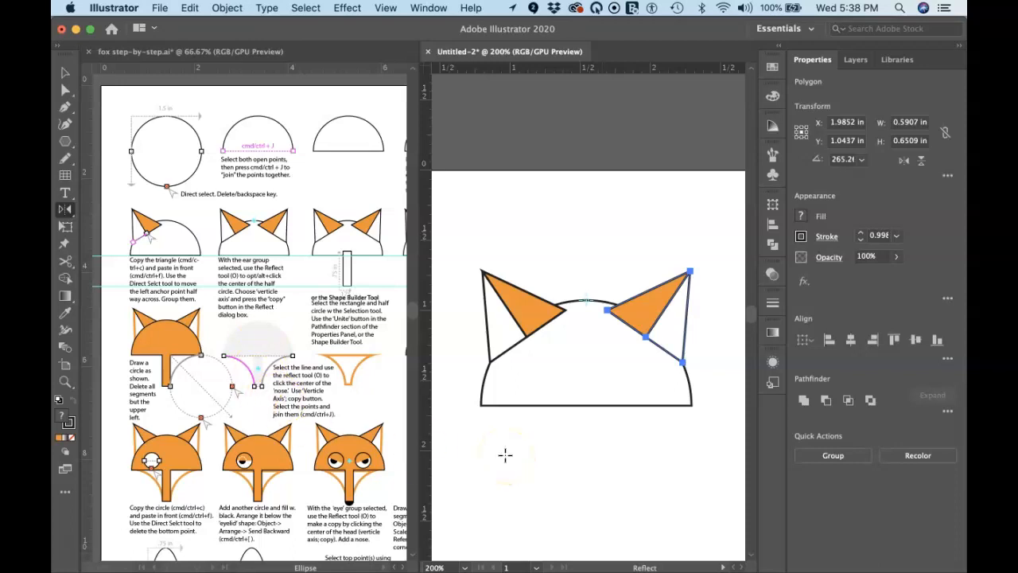
Draw a nose rectangle about 0.17 in wide and 0.75 in high, overlapping the middle of the half circle's flat edge.
key(m)
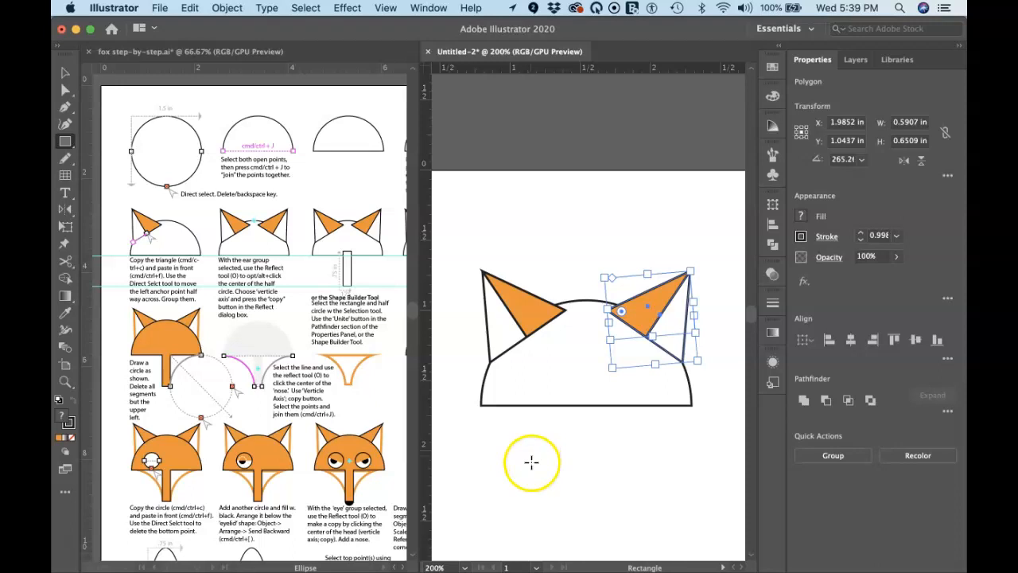
click(556, 446)
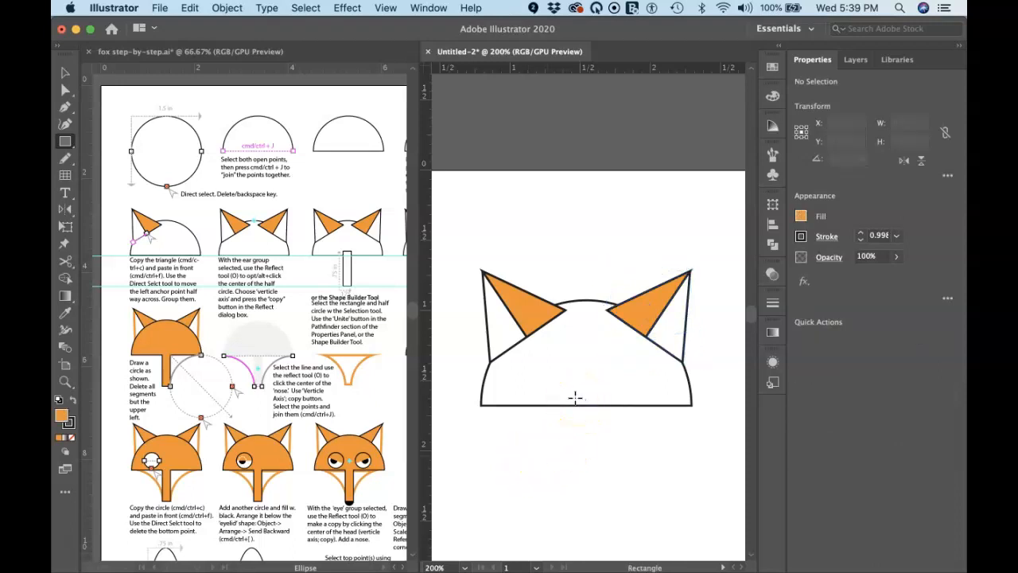
drag(573, 396, 599, 501)
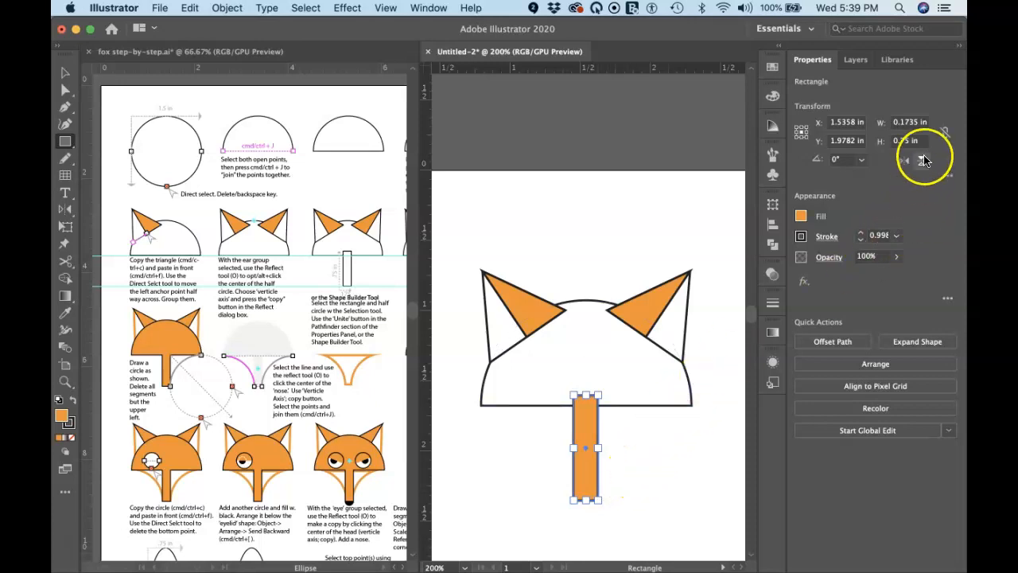
Set the nose rectangle's width to 0.175 in, apply the default white fill and black stroke, and deselect it.
click(917, 124)
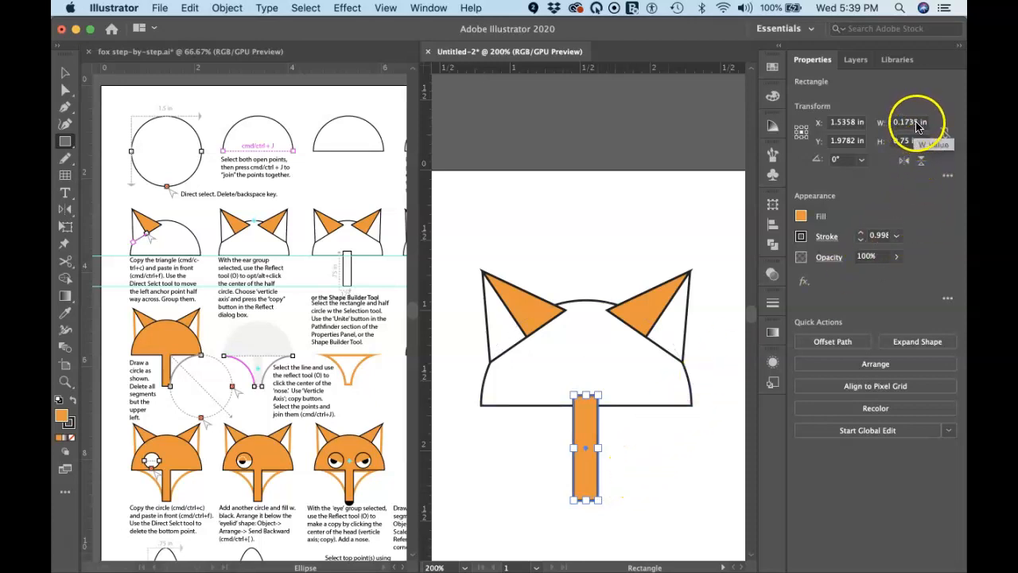
drag(915, 123, 910, 123)
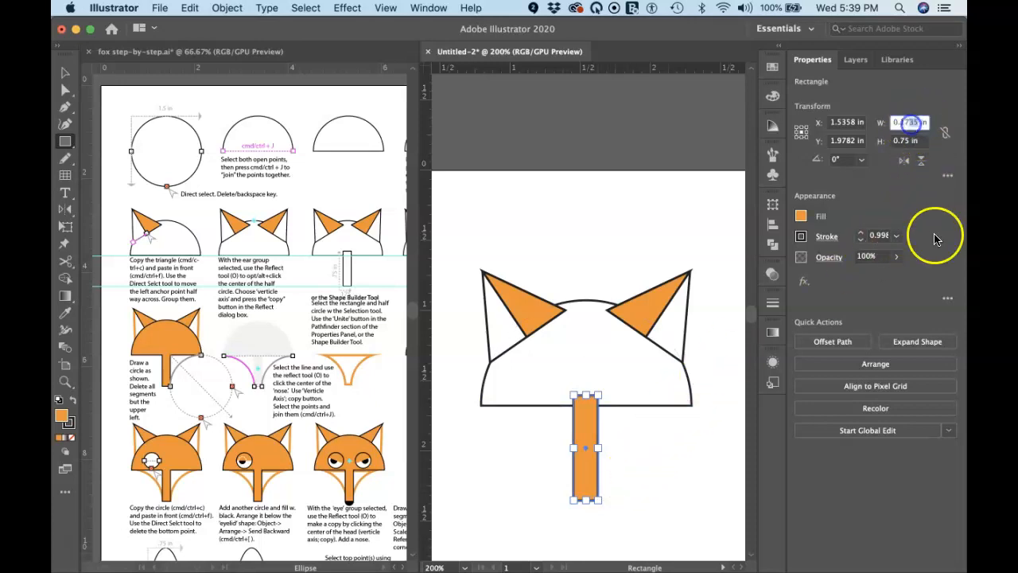
text(5)
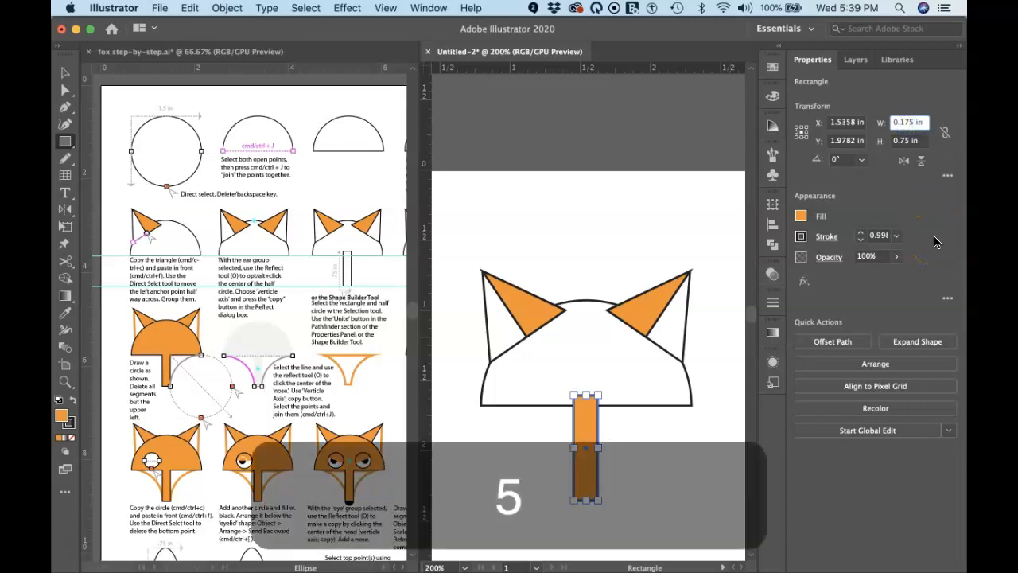
key(Return)
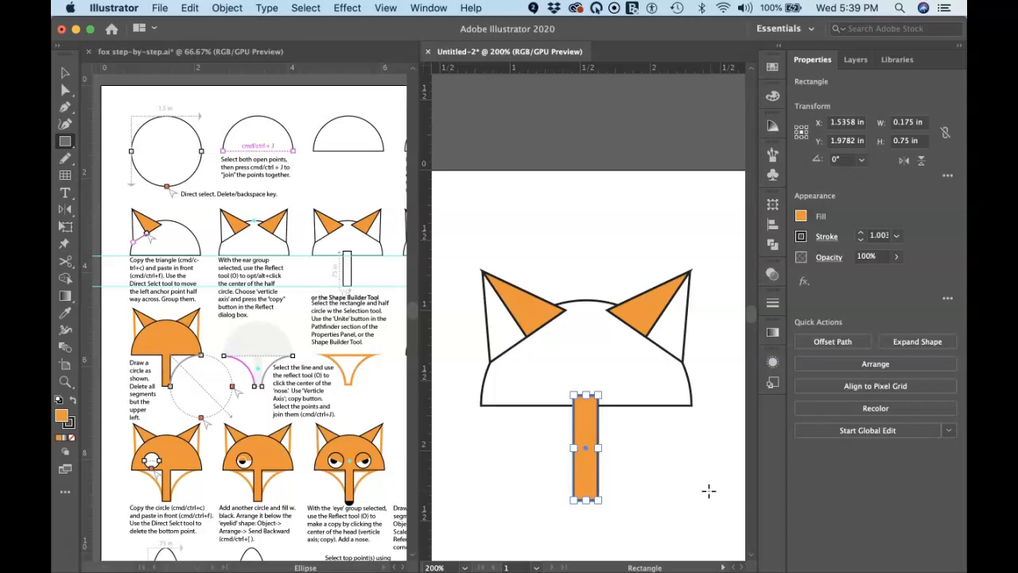
key(d)
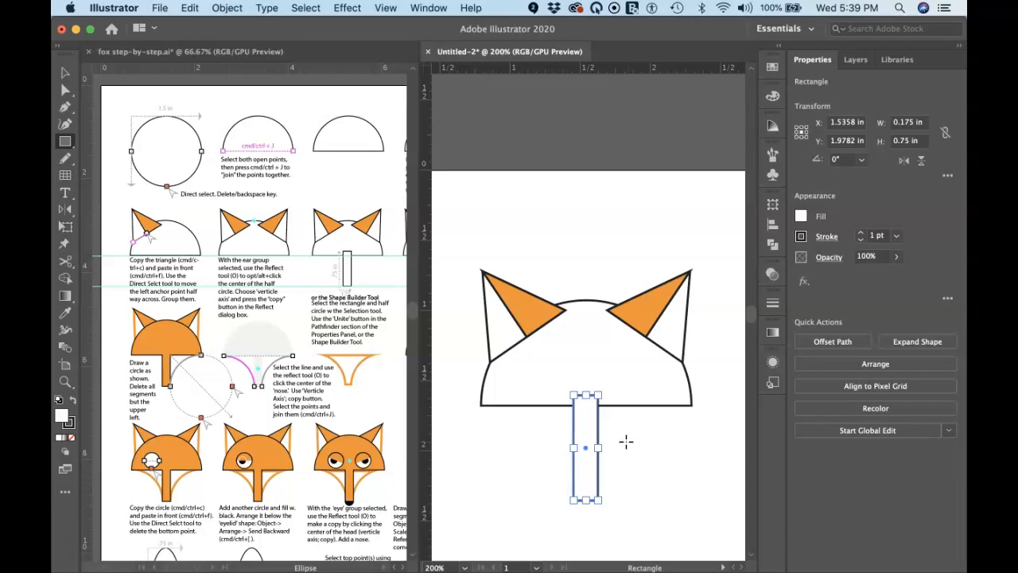
key(v)
click(609, 423)
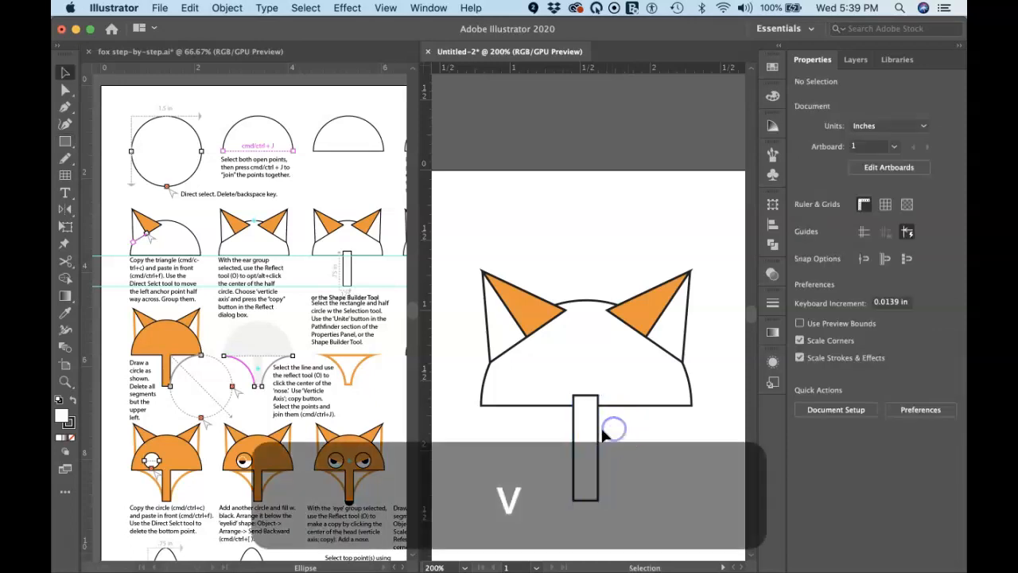
Shift the nose rectangle left of the head's centre, select it with the half circle, and try centring both horizontally.
click(591, 429)
drag(590, 428, 555, 423)
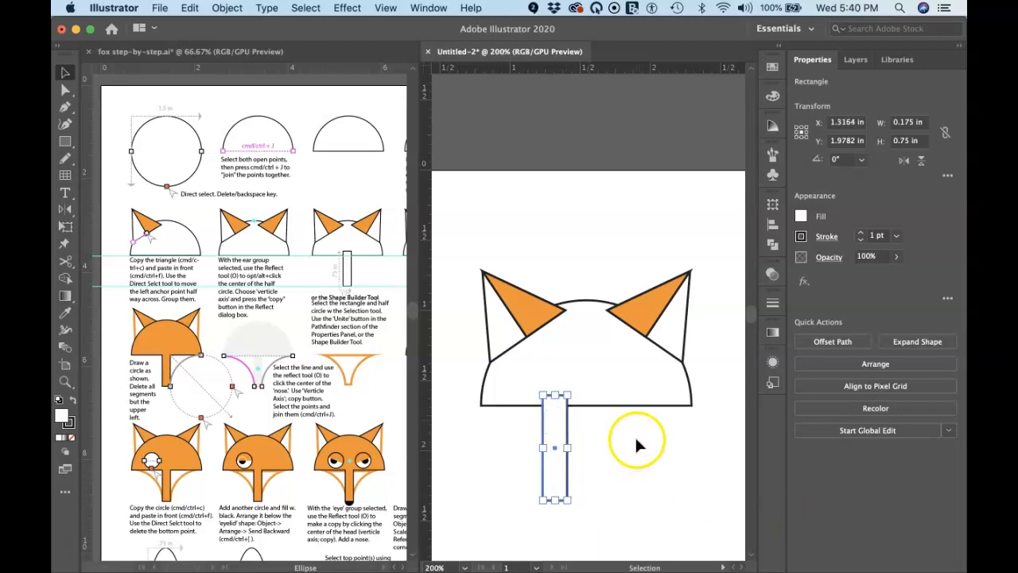
shift+click(616, 391)
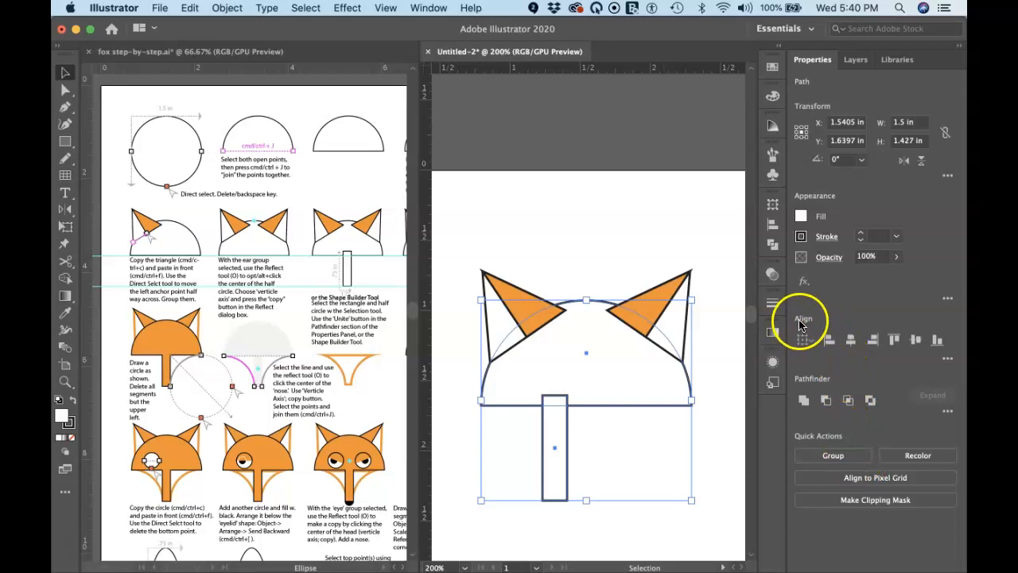
click(851, 341)
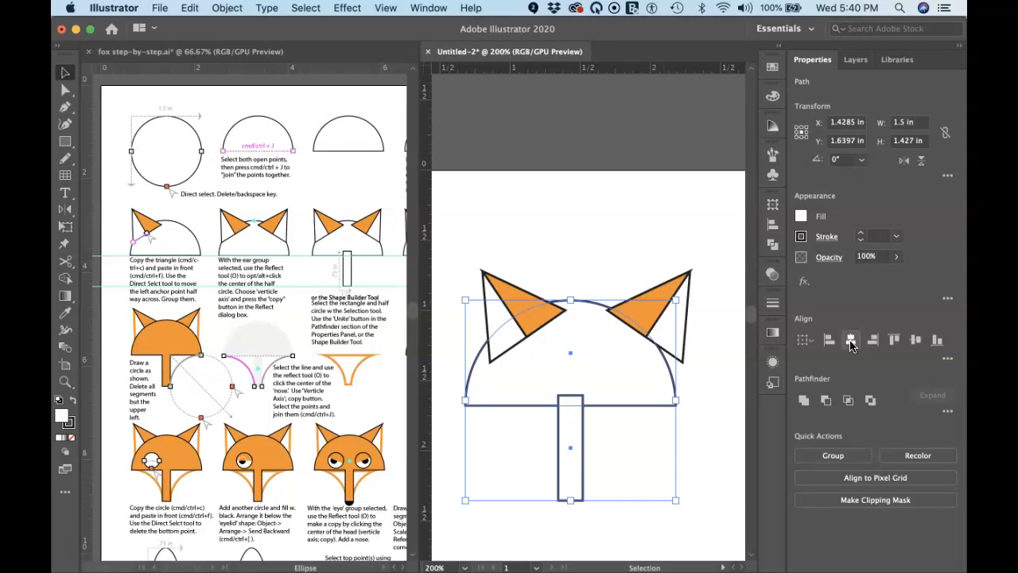
key(cmd+z)
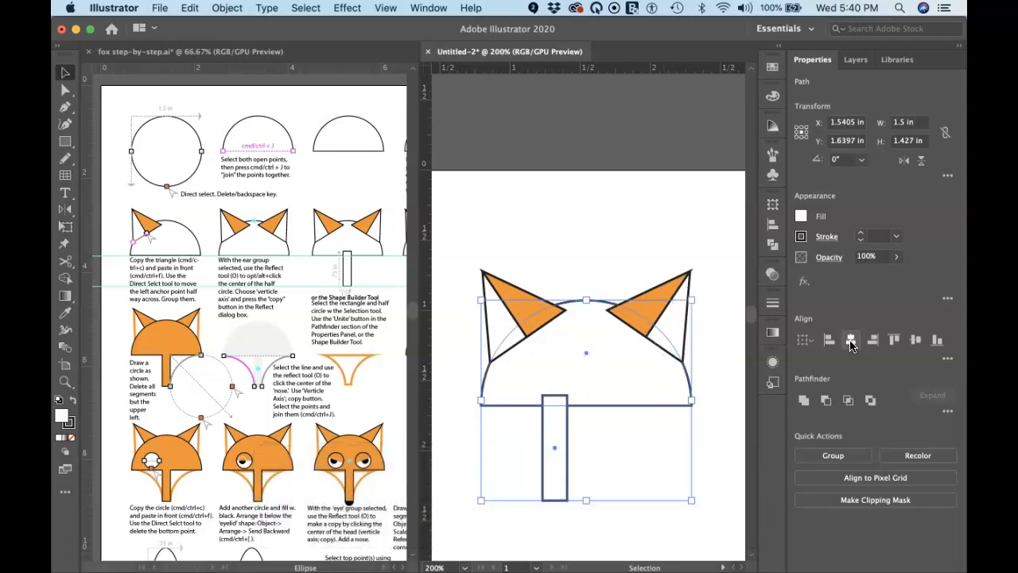
Centre the nose rectangle horizontally on the half circle using Align to Key Object with the half circle as key, and deselect.
click(949, 362)
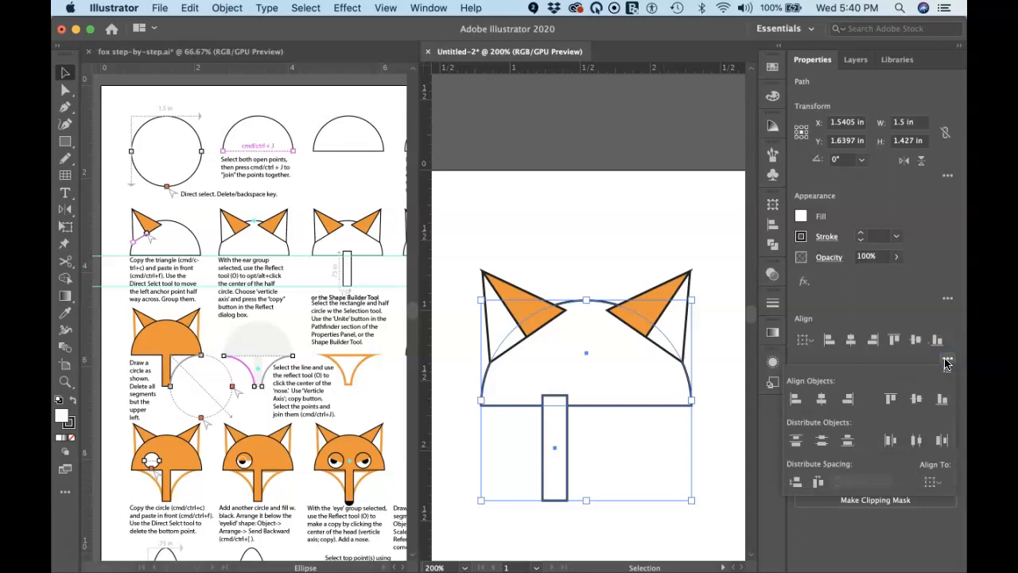
click(932, 482)
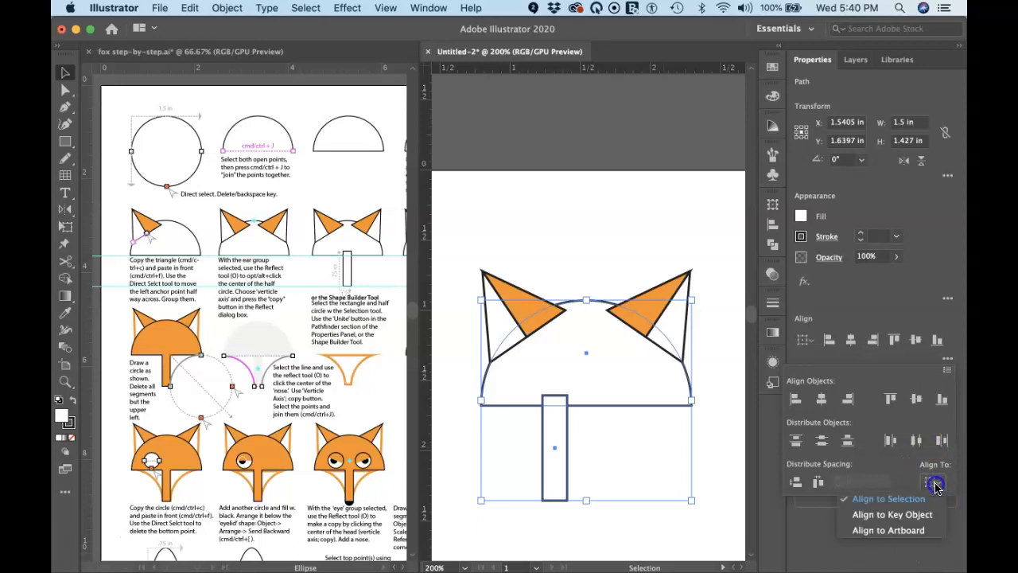
click(910, 515)
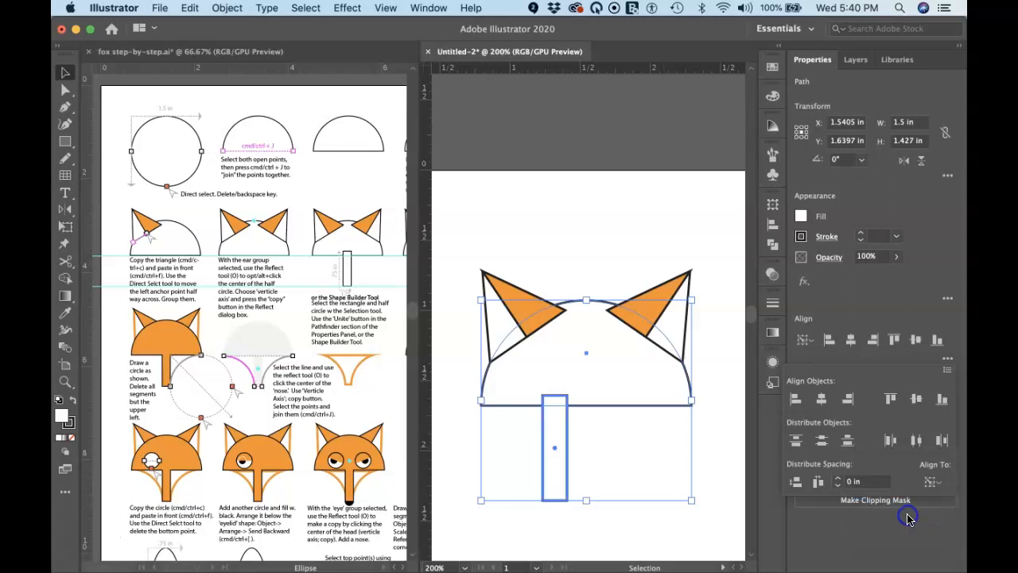
click(613, 388)
click(612, 387)
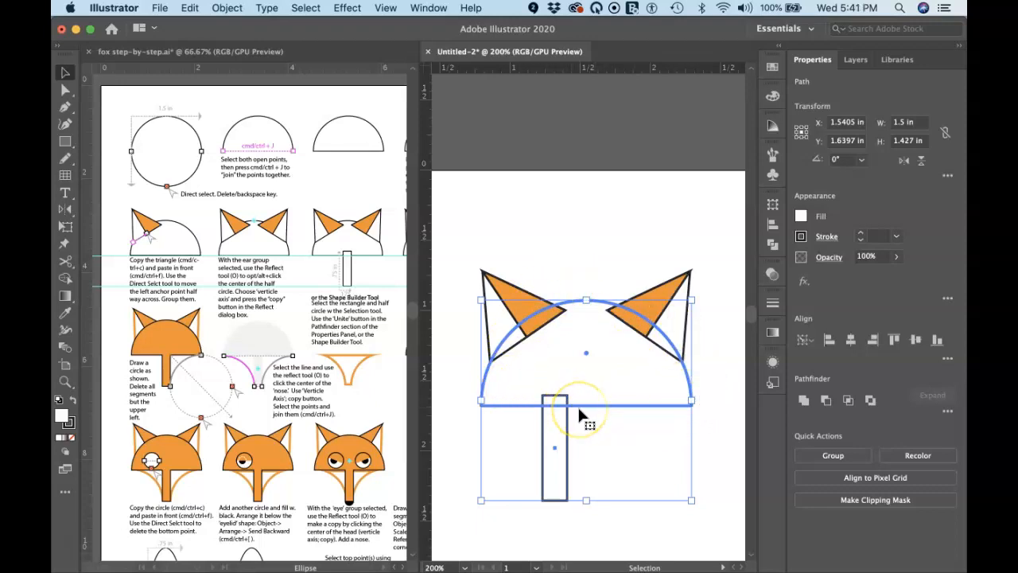
click(851, 340)
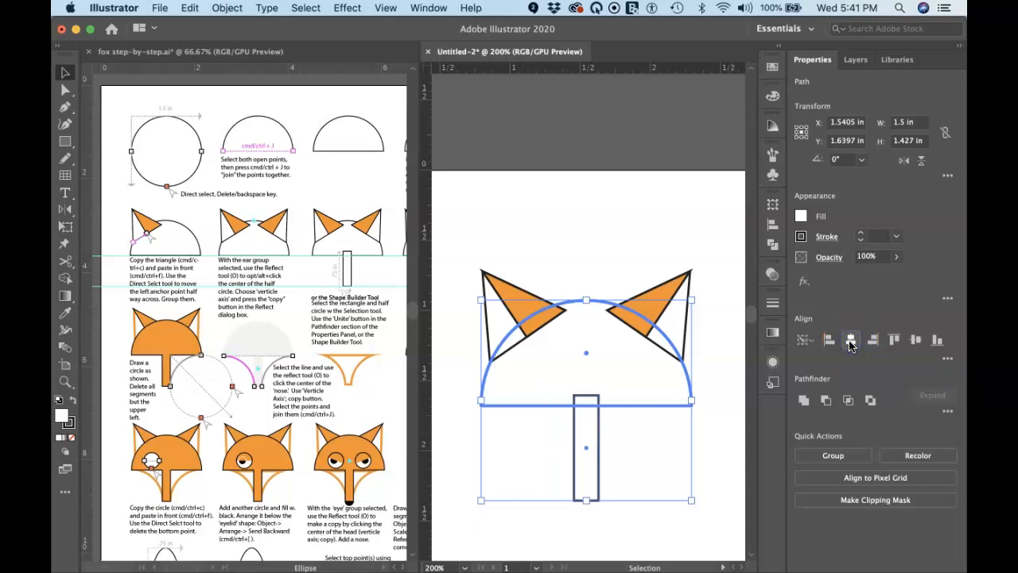
click(605, 273)
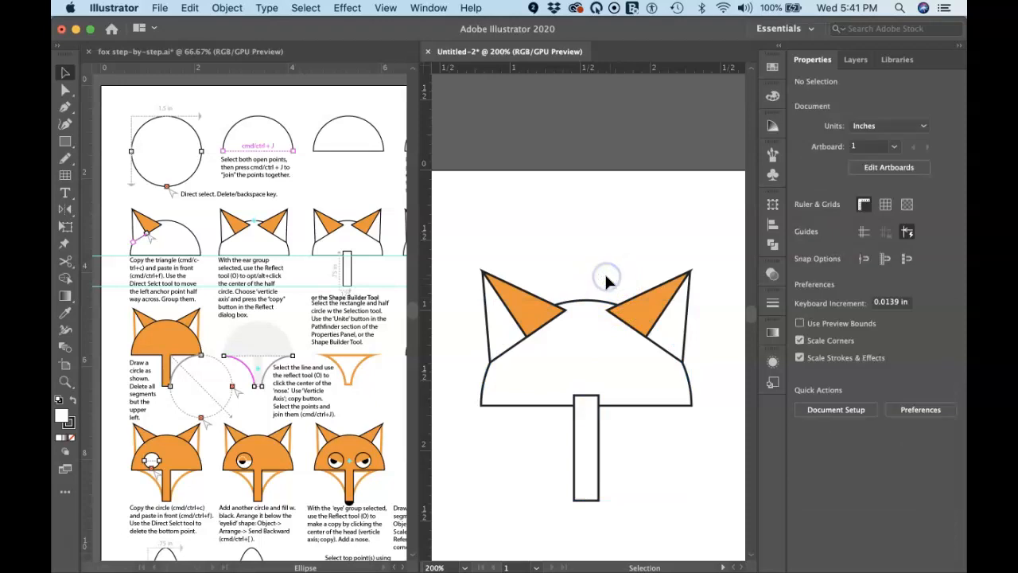
Unite the nose rectangle and the half circle into one shape with Pathfinder and deselect it.
click(586, 481)
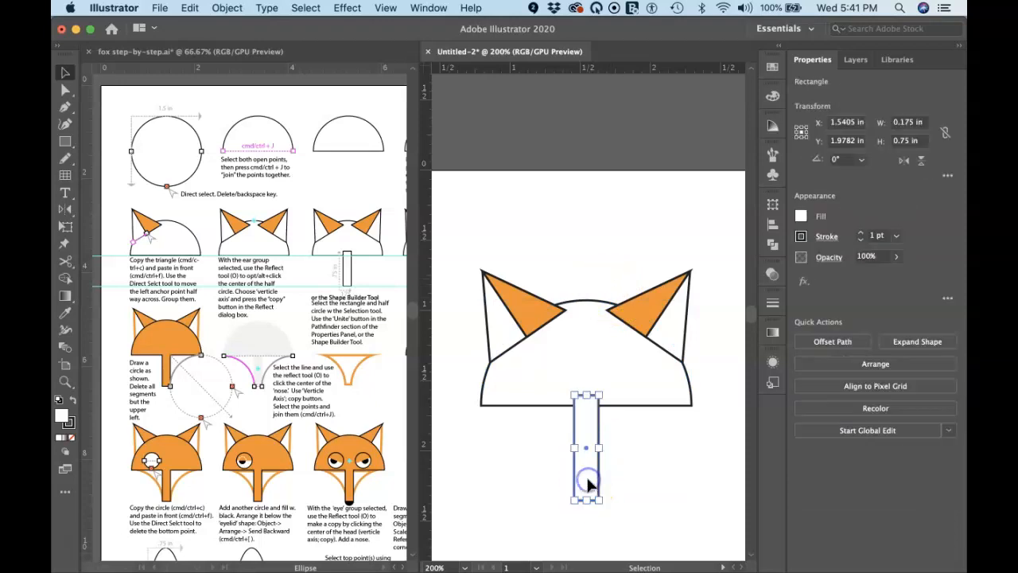
shift+click(607, 404)
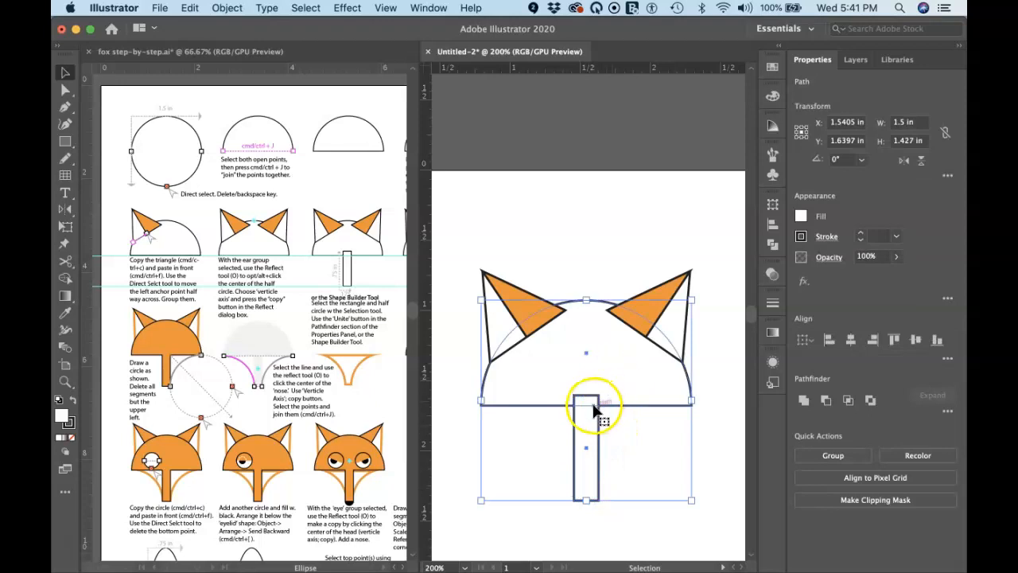
click(819, 398)
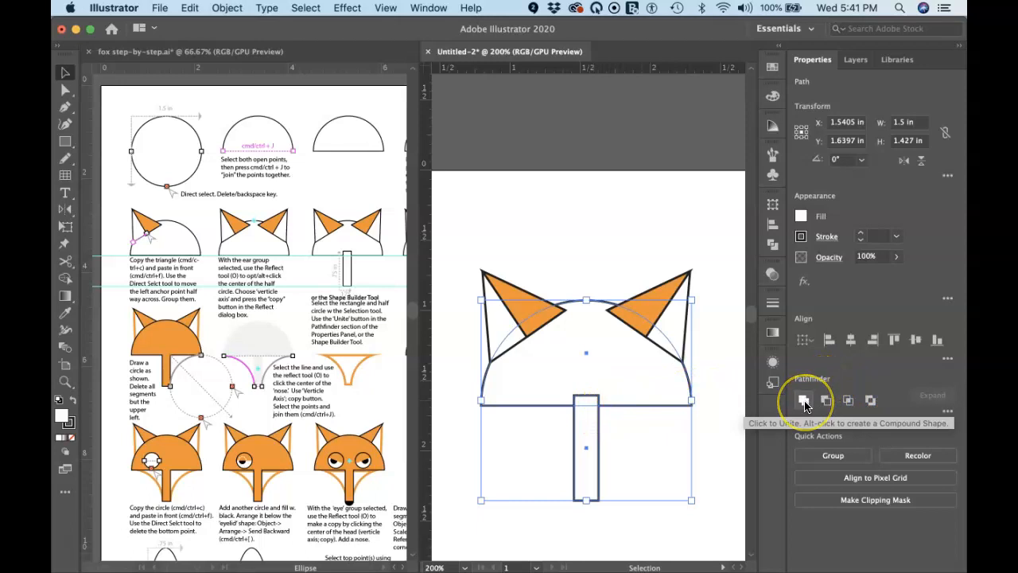
click(805, 402)
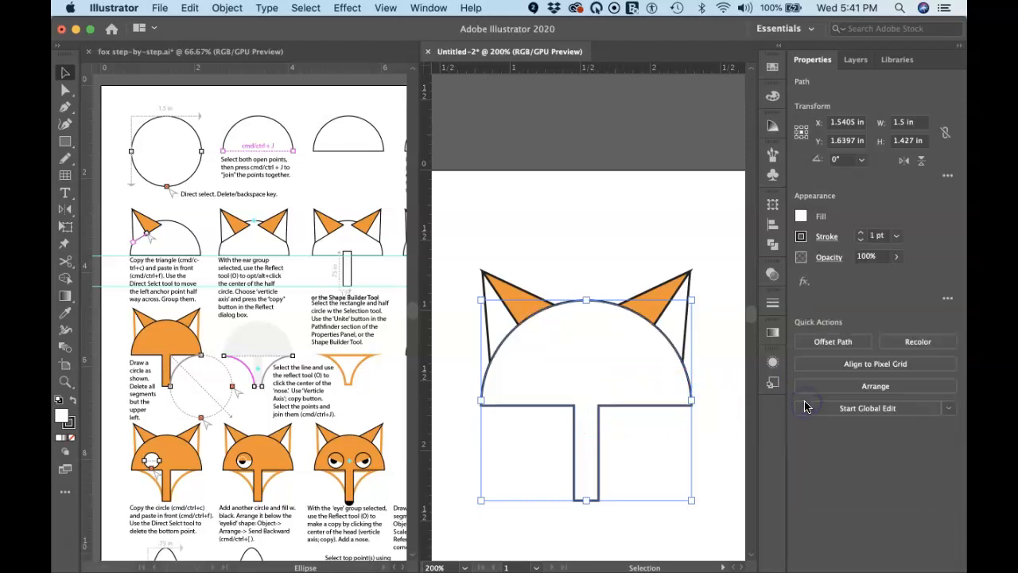
click(703, 443)
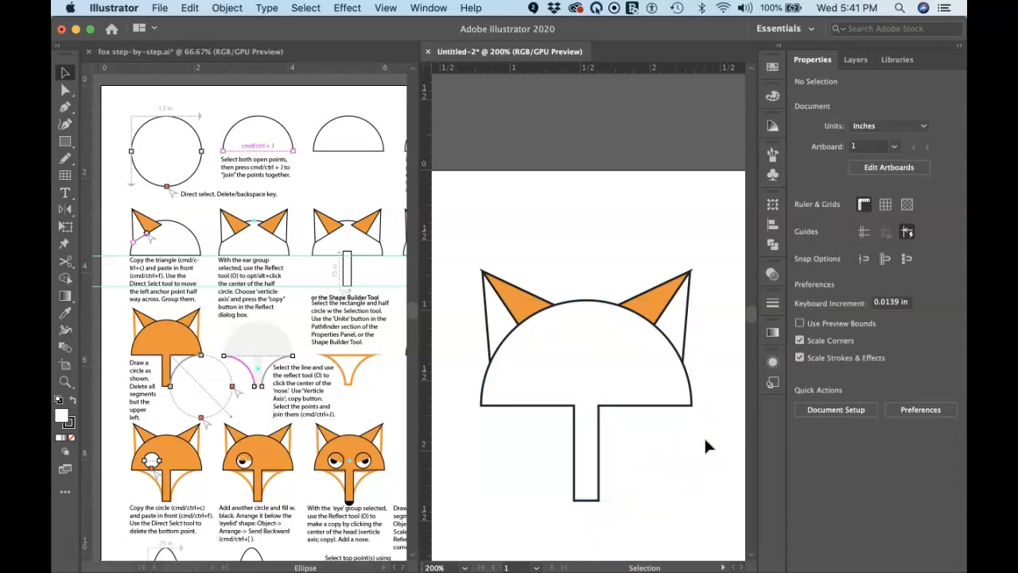
Draw a circle about 1.325 in wide from the nose's upper-right corner so its top meets the head's right corner.
click(682, 446)
key(space)
drag(682, 446, 635, 348)
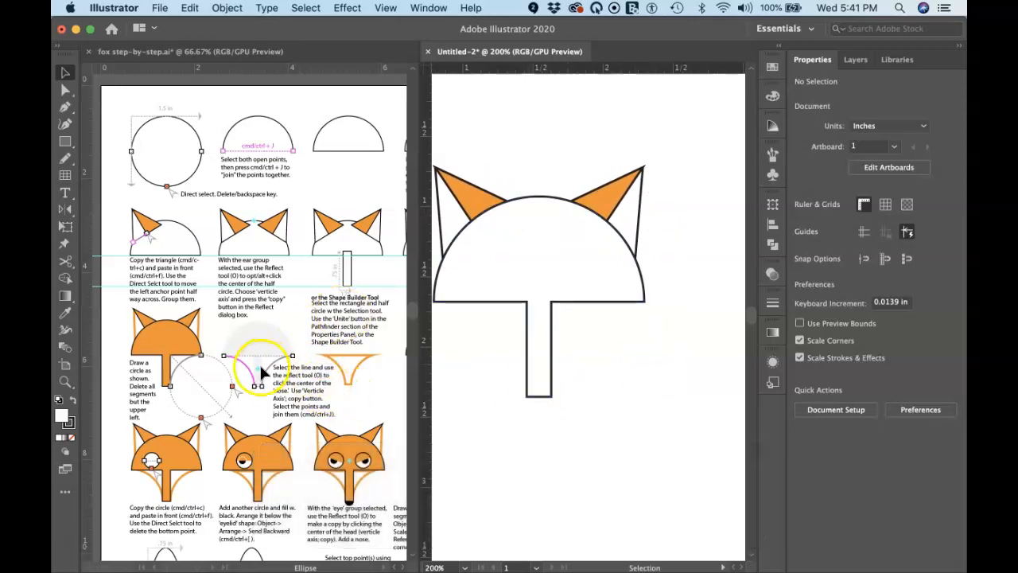
key(l)
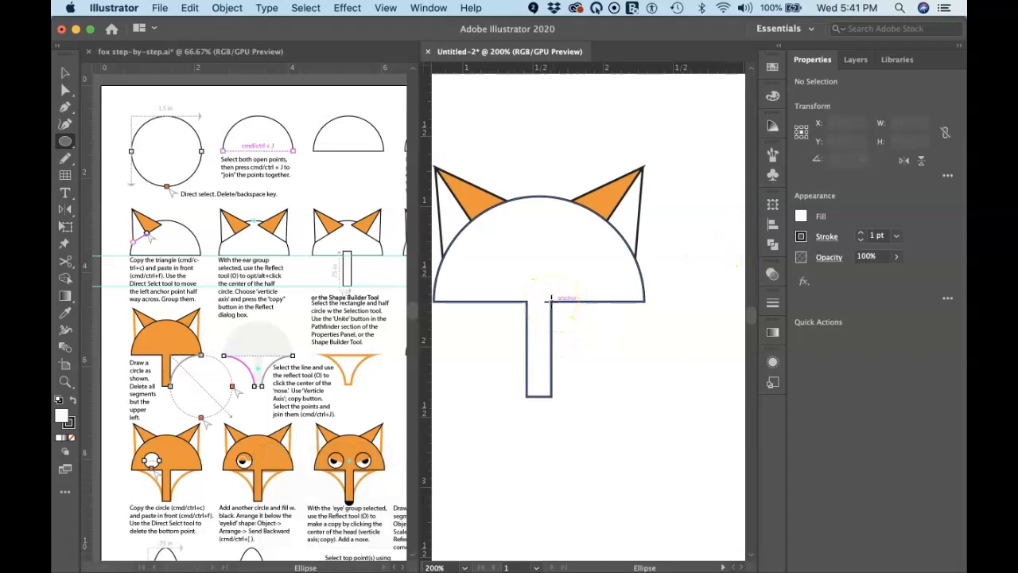
drag(551, 301, 698, 488)
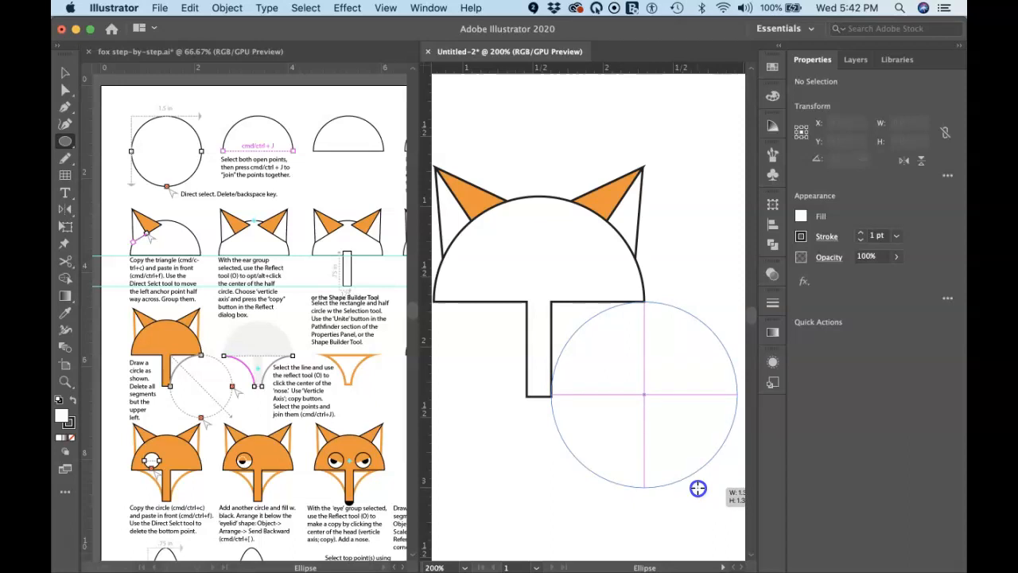
drag(698, 487, 697, 486)
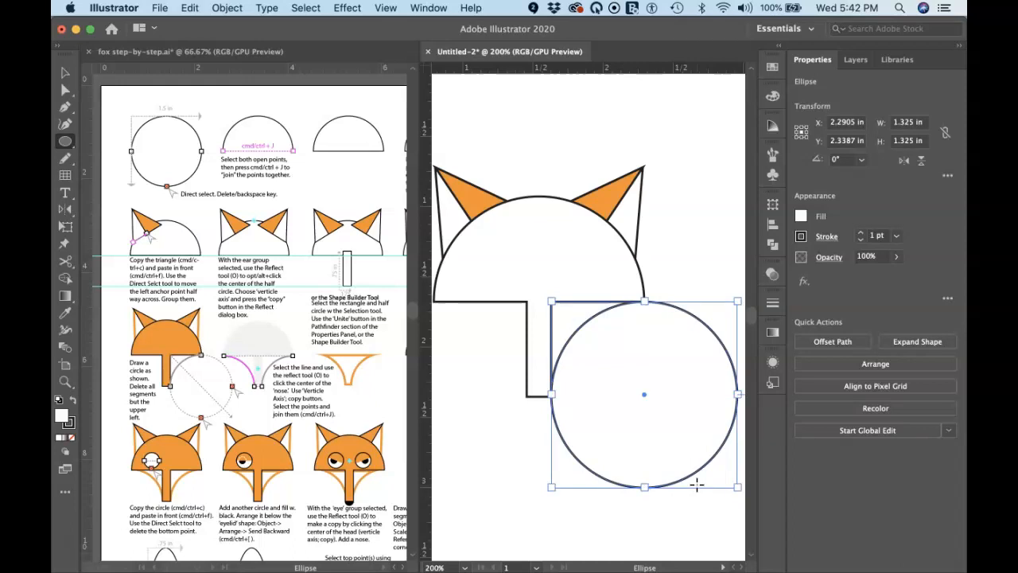
Delete the circle's bottom and right anchor points to leave only its upper-left quarter arc beside the nose.
key(a)
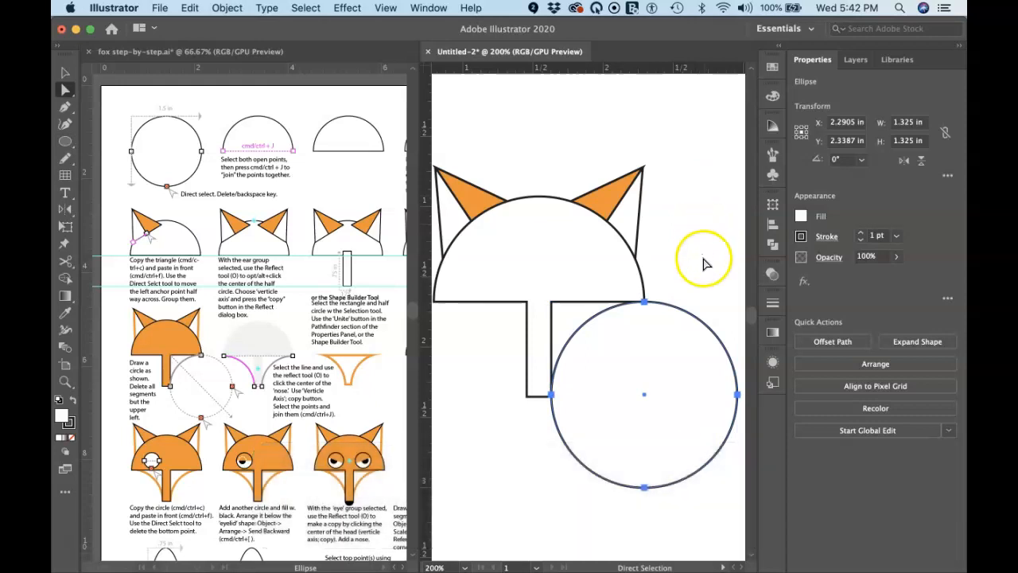
click(698, 527)
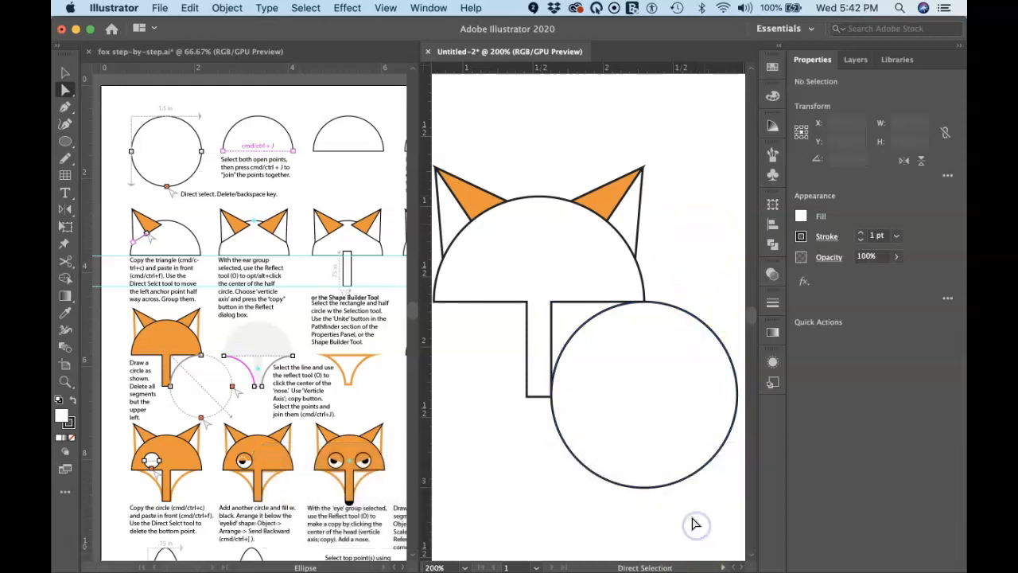
click(645, 487)
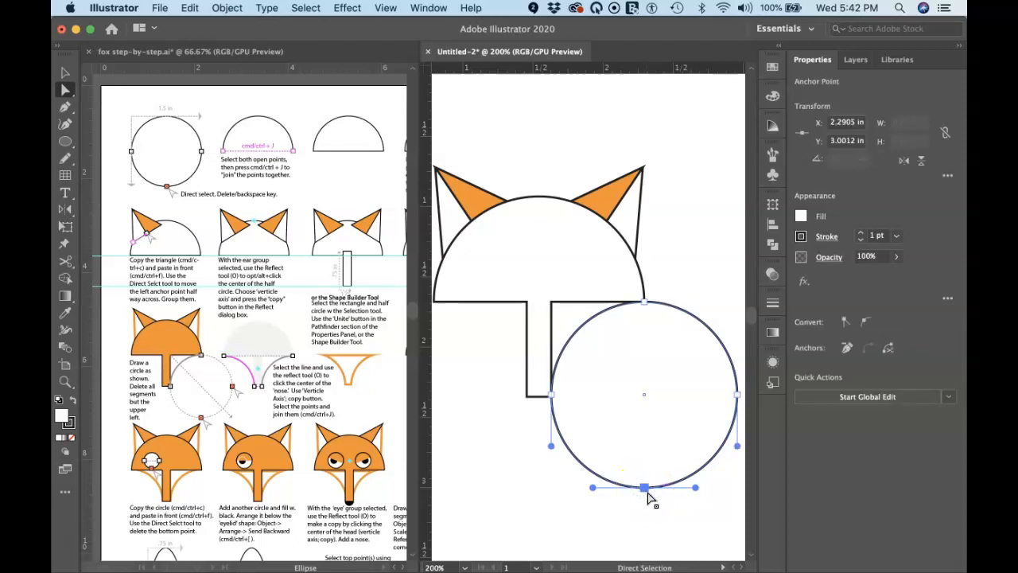
key(BackSpace)
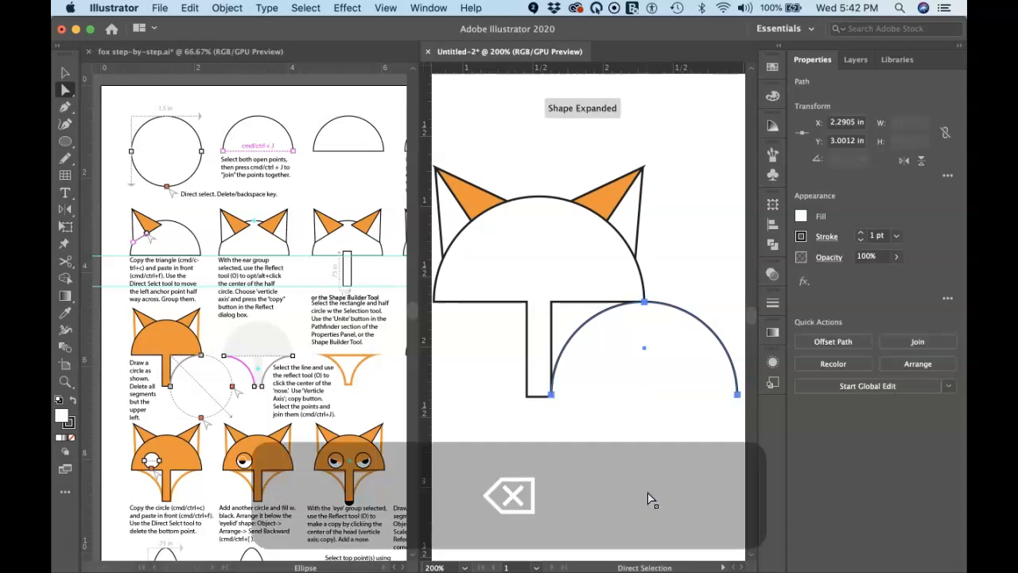
click(702, 409)
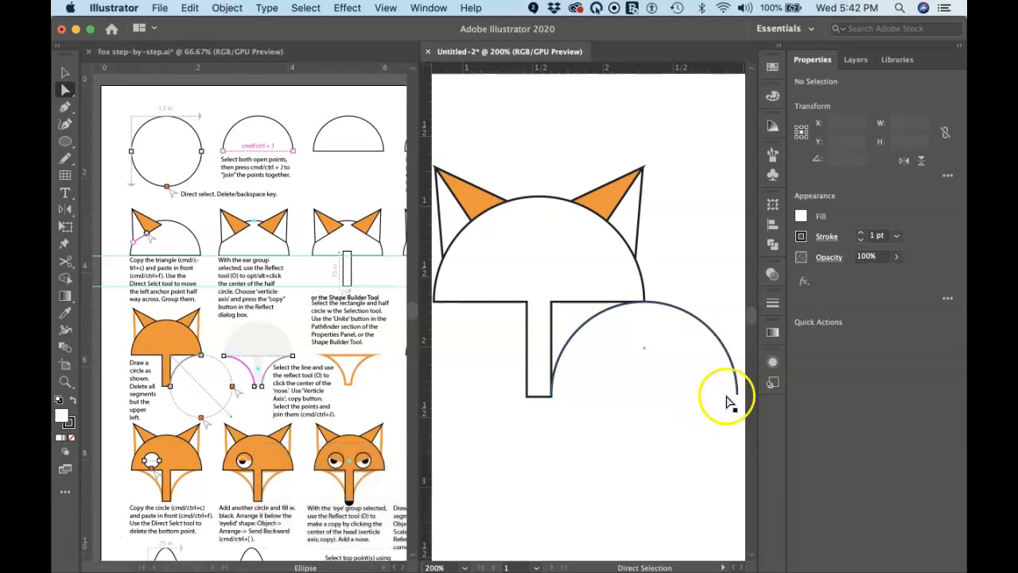
click(736, 394)
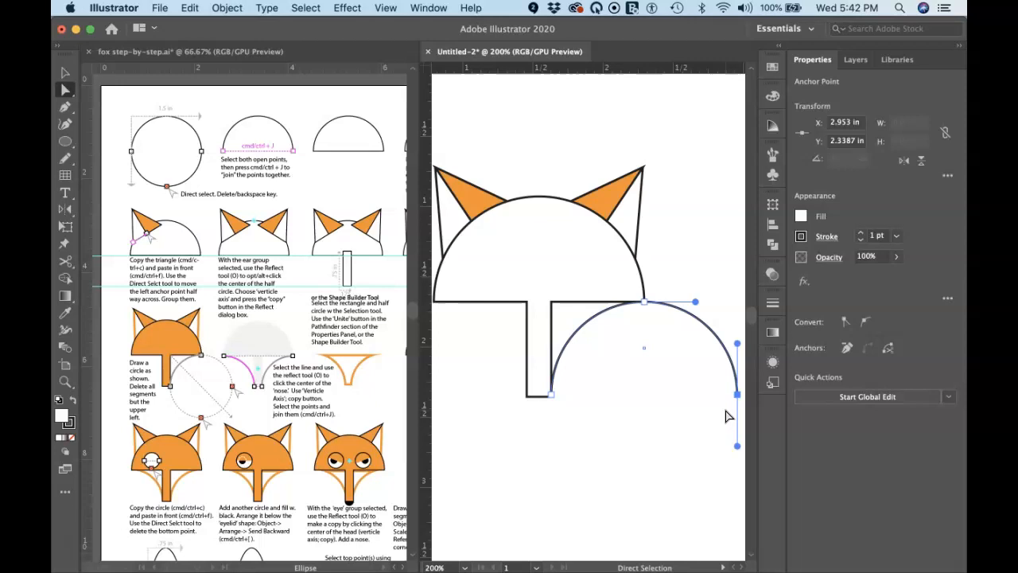
key(BackSpace)
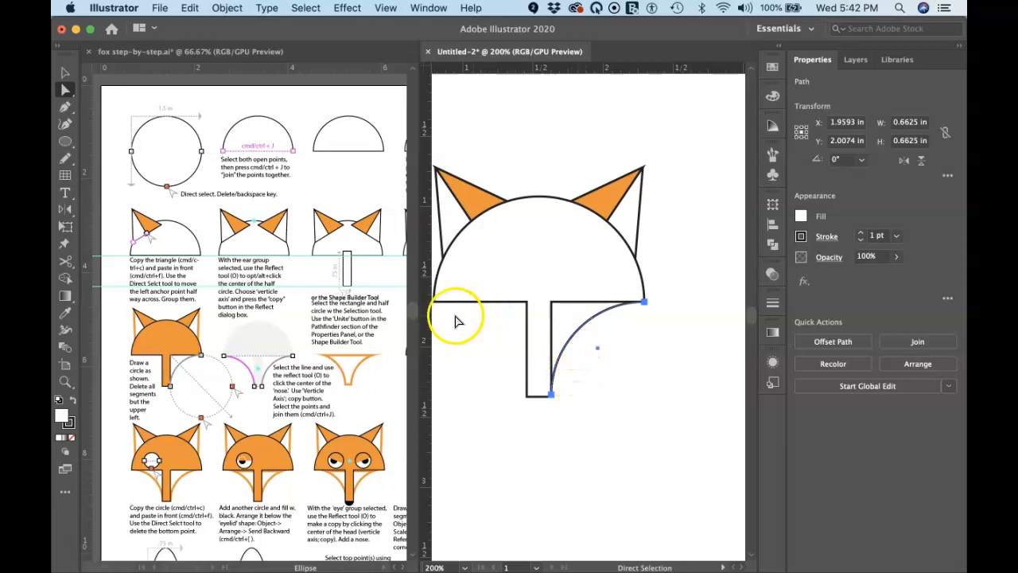
Reflect a copy of the quarter arc across the vertical axis through the top centre anchor of the head.
drag(456, 316, 471, 317)
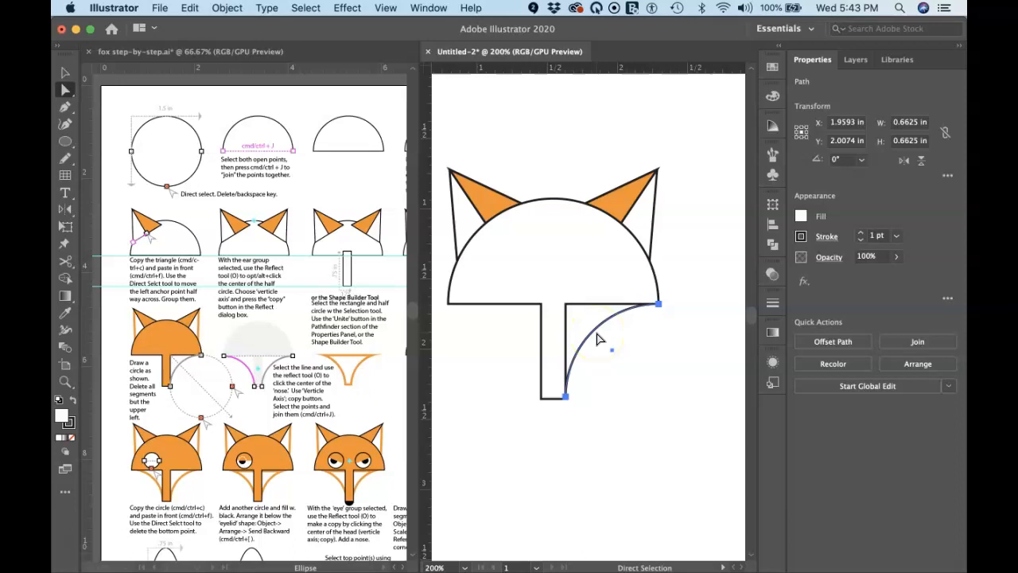
key(o)
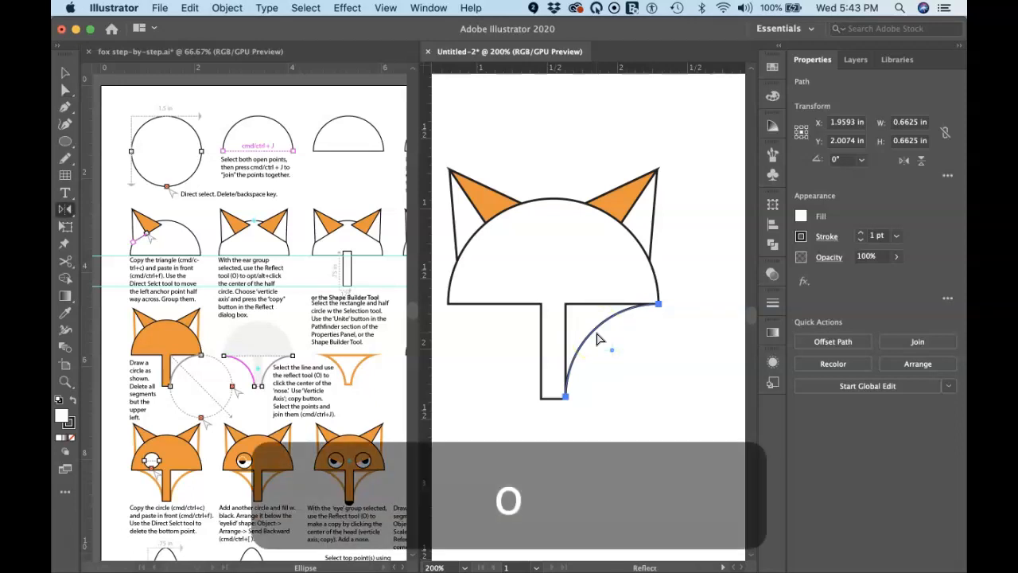
click(573, 344)
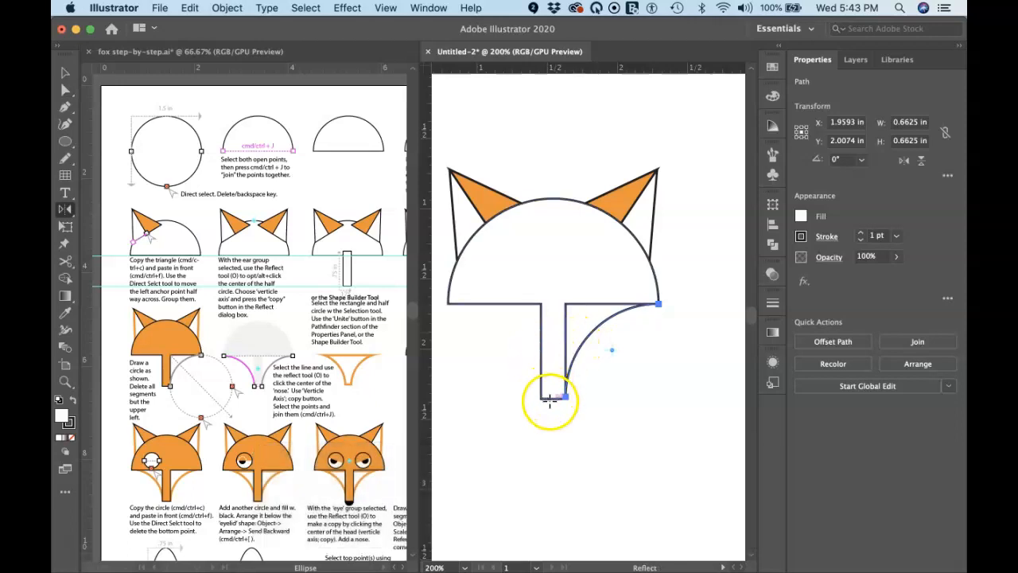
drag(553, 398, 553, 197)
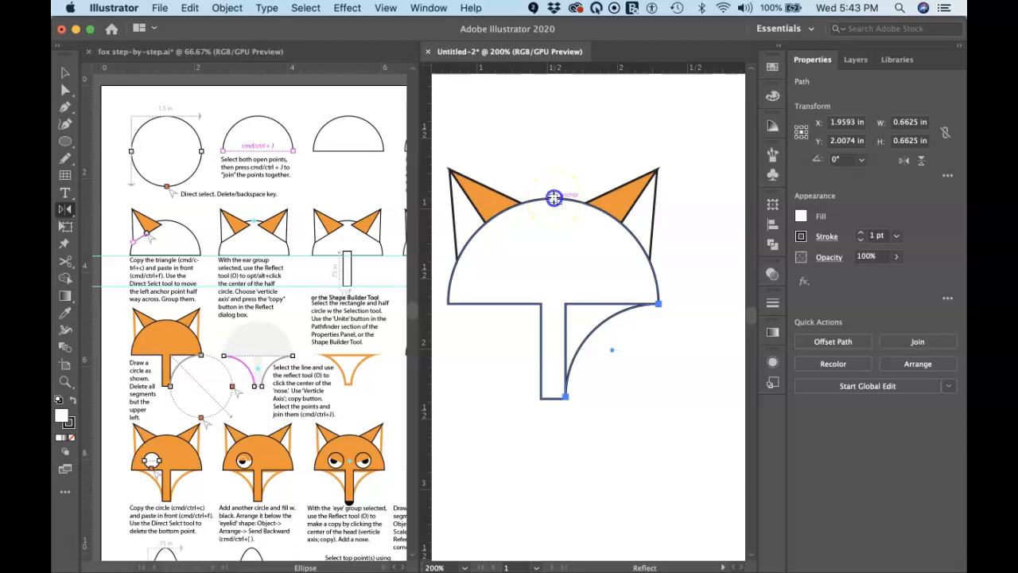
alt+click(553, 197)
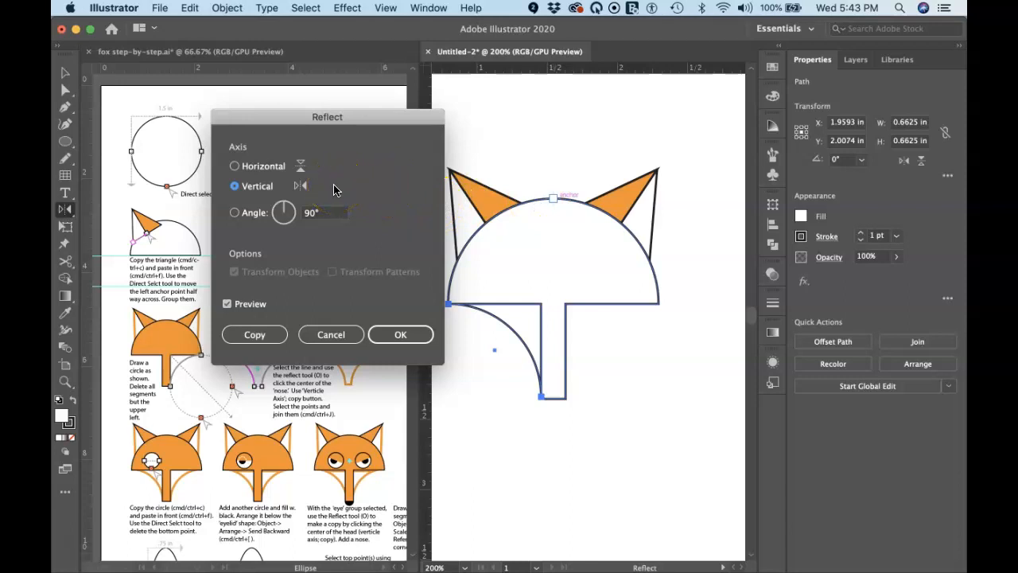
click(254, 338)
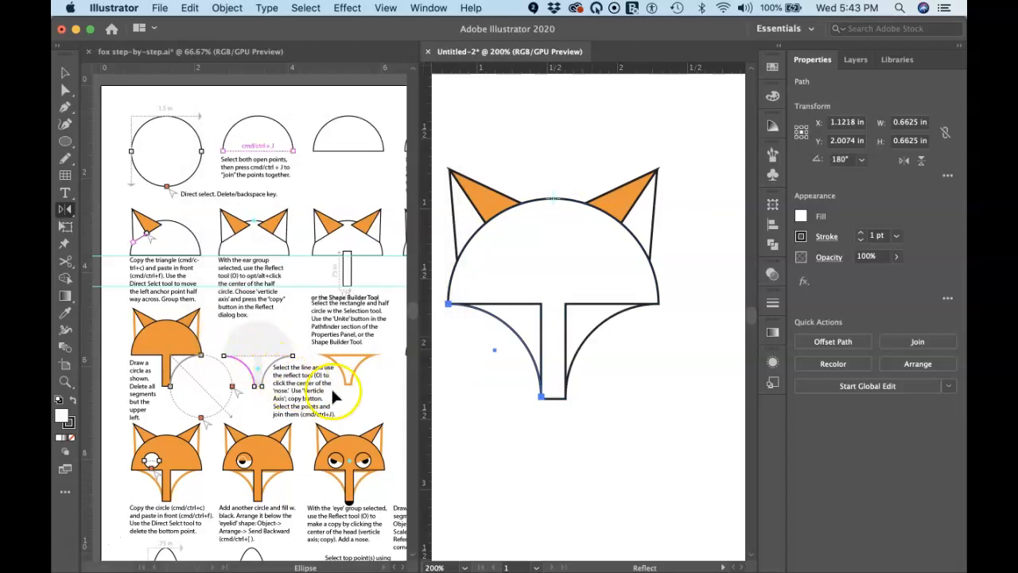
Join the lower end points of the two cheek arcs across the tip of the nose.
key(a)
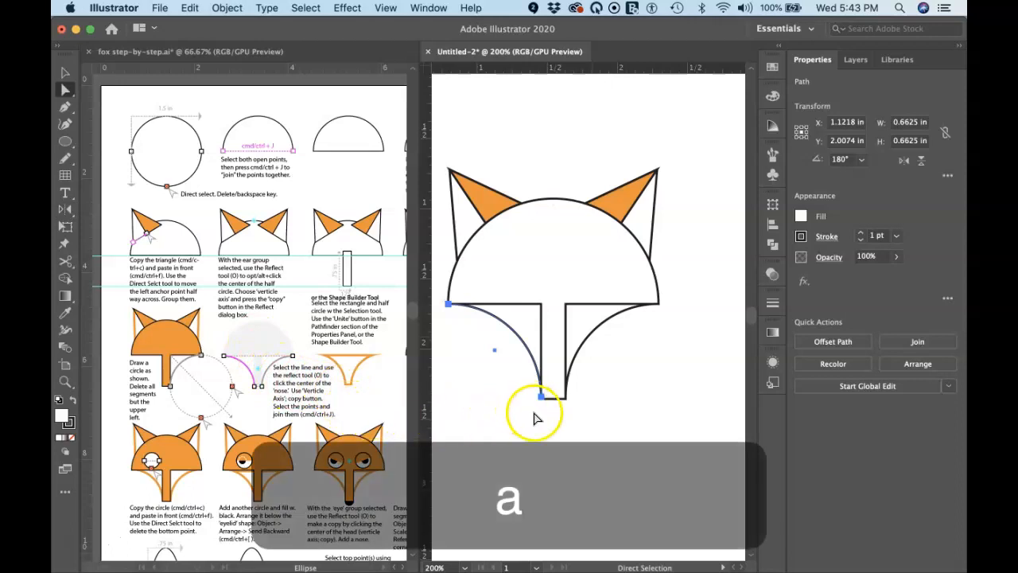
click(535, 412)
click(541, 396)
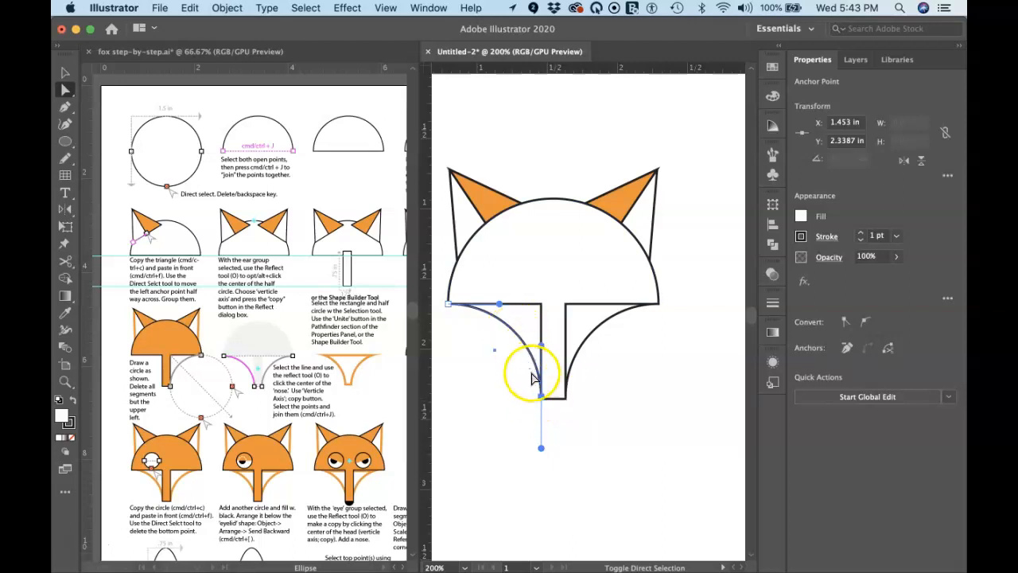
shift+click(567, 397)
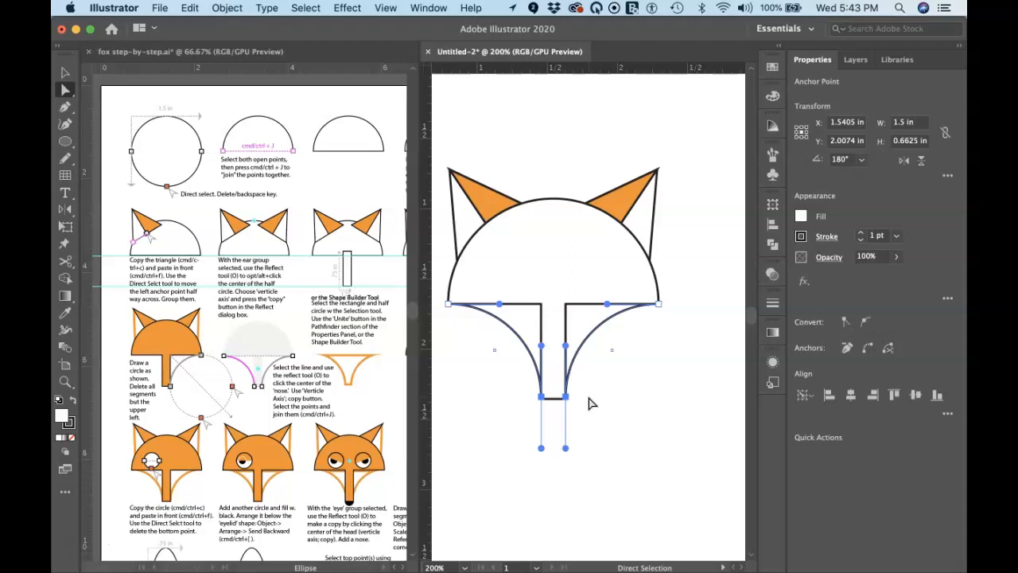
key(super+j)
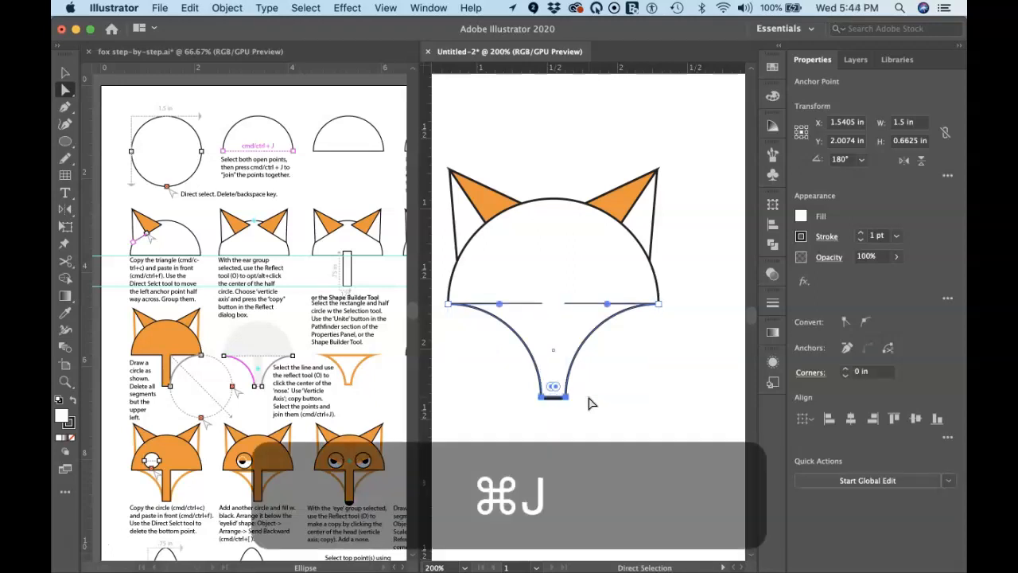
Join the upper end points of the cheek arcs along the head's base to close the shape.
click(652, 333)
click(659, 305)
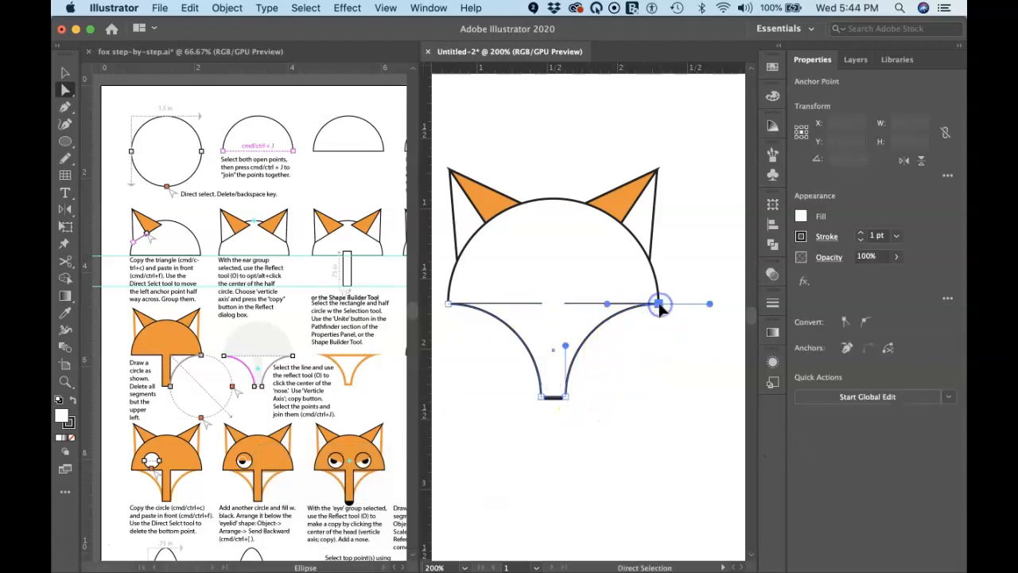
shift+click(448, 303)
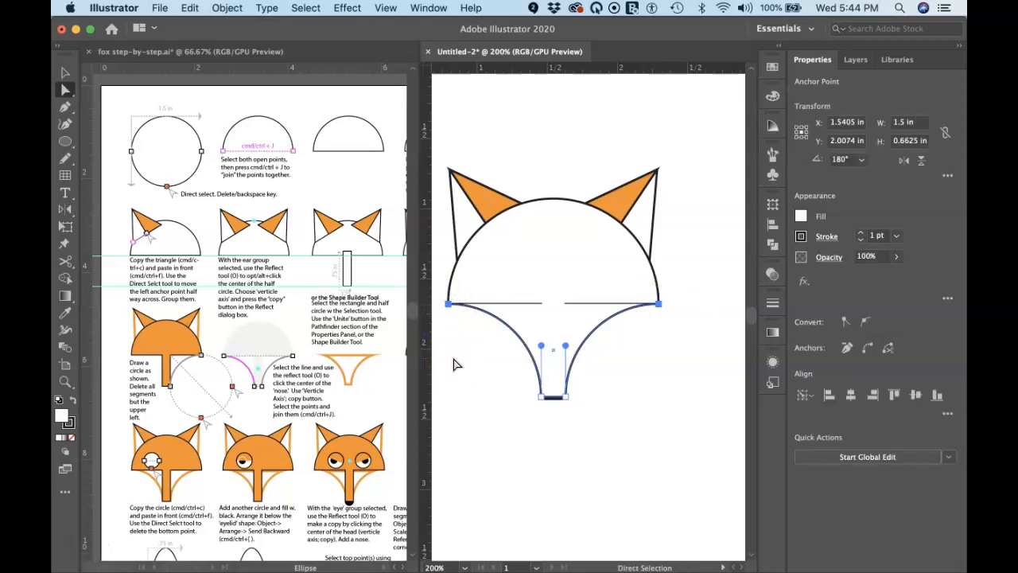
key(super+j)
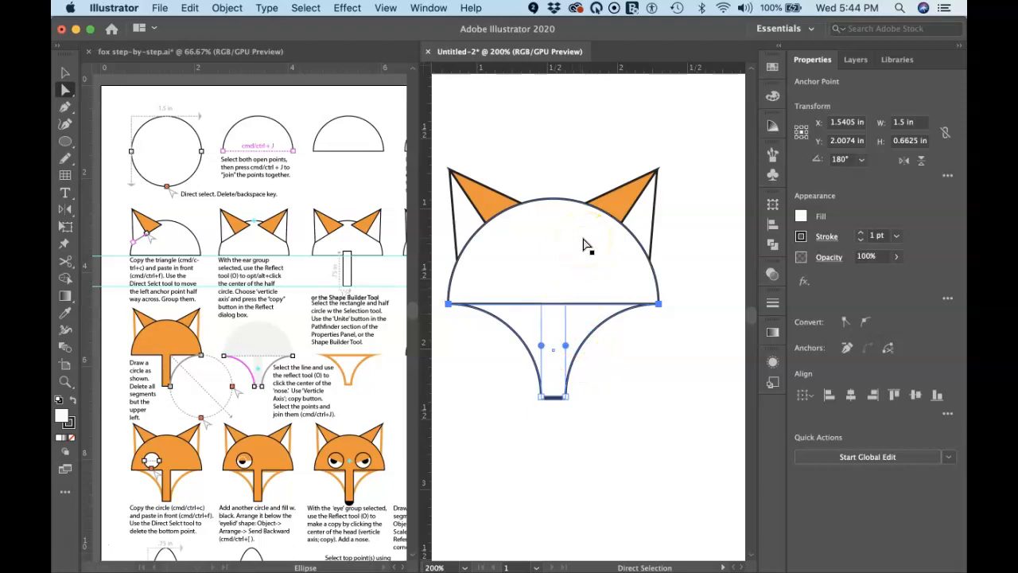
click(585, 283)
click(588, 300)
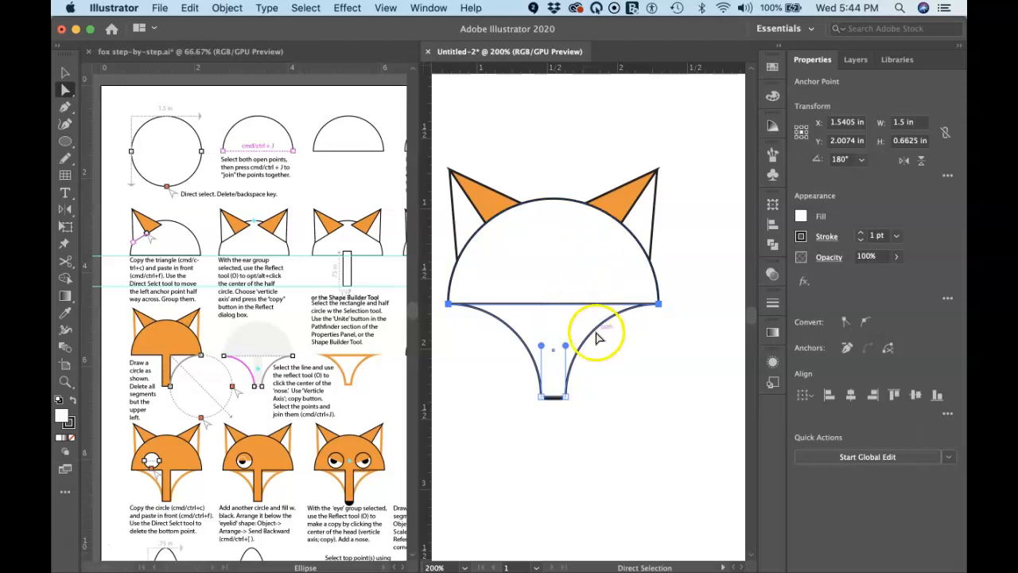
click(583, 332)
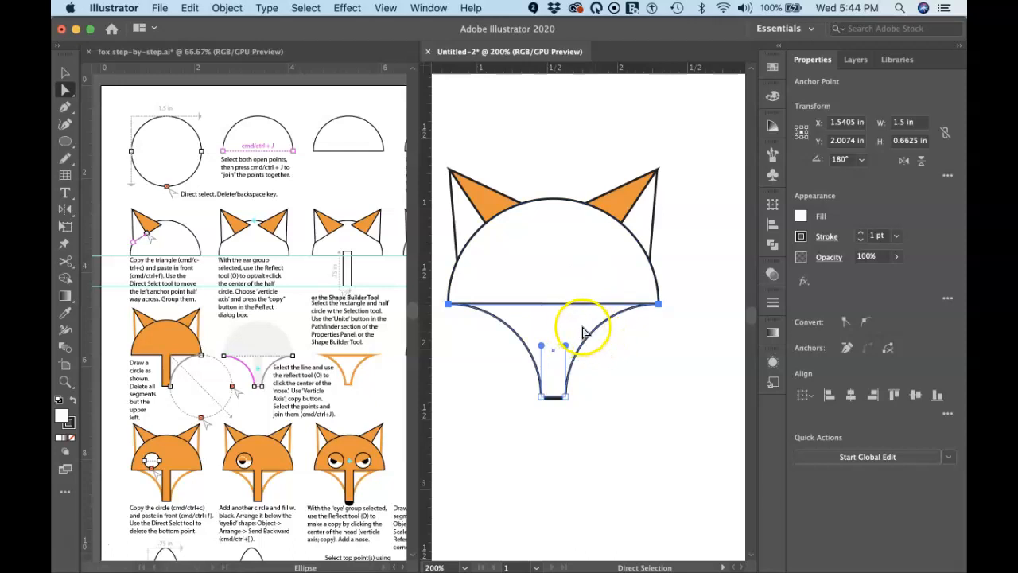
Give the closed cheek shape an orange stroke with a weight of 2 pt.
key(v)
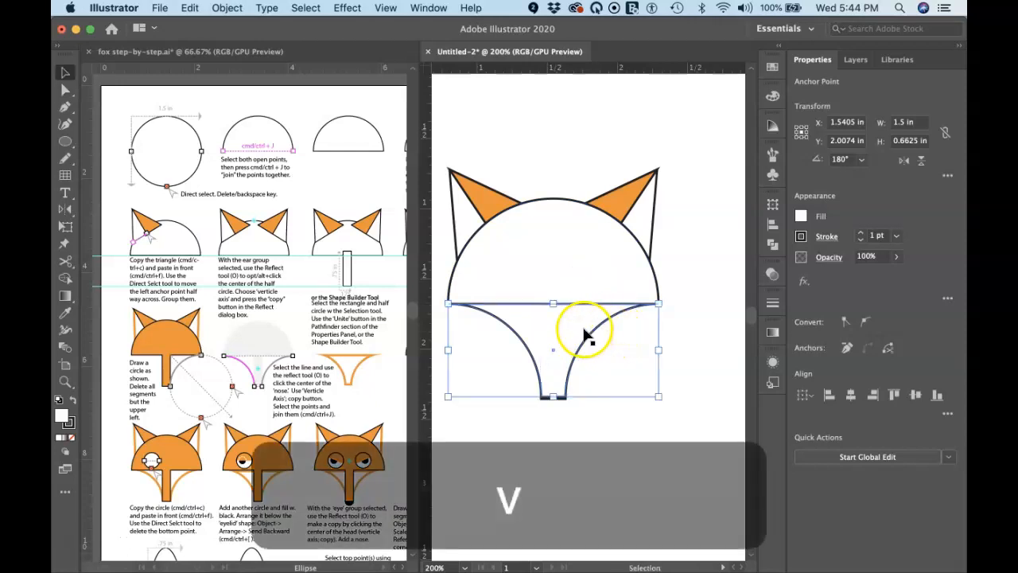
click(581, 325)
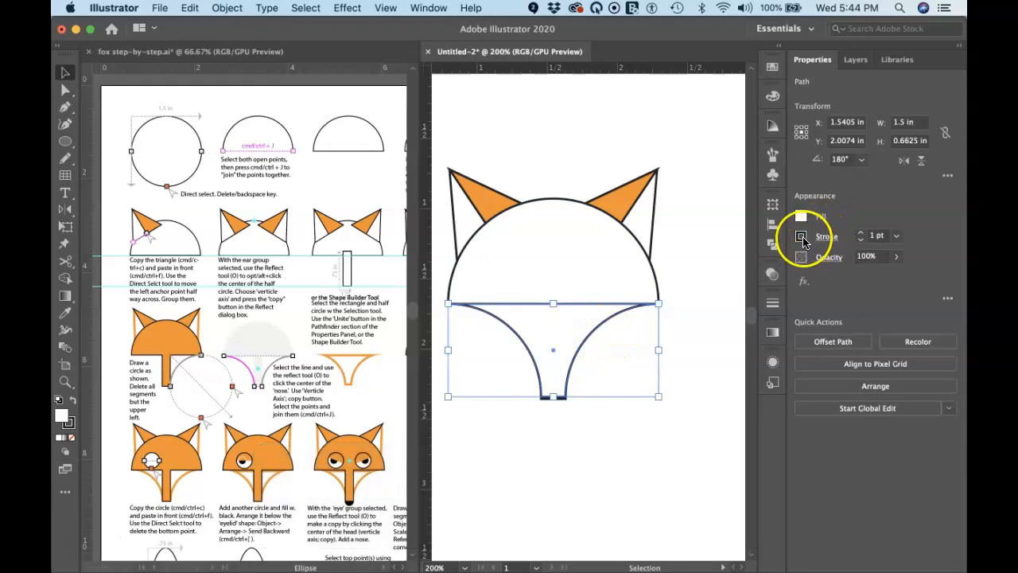
click(801, 235)
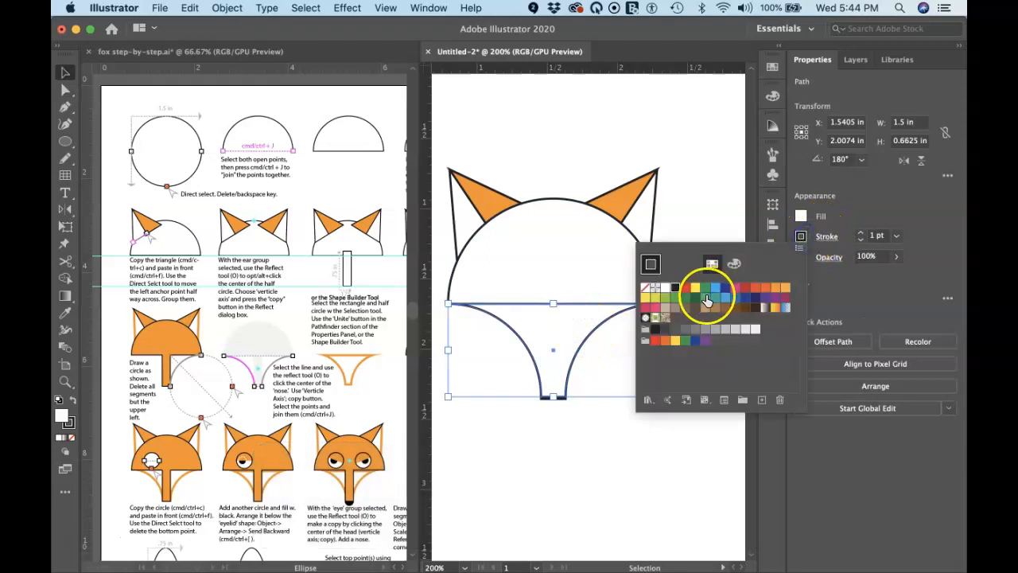
click(776, 290)
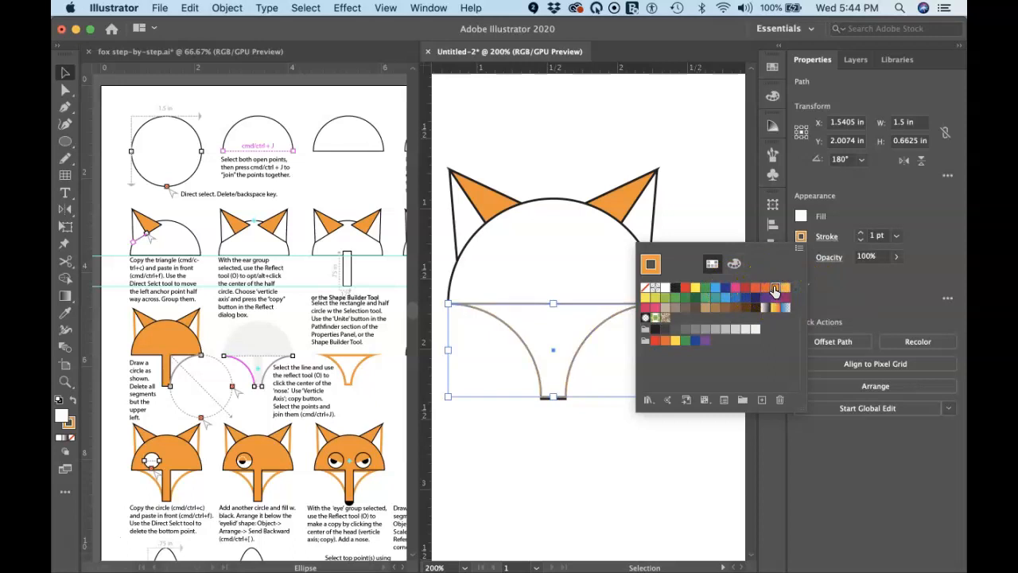
click(861, 236)
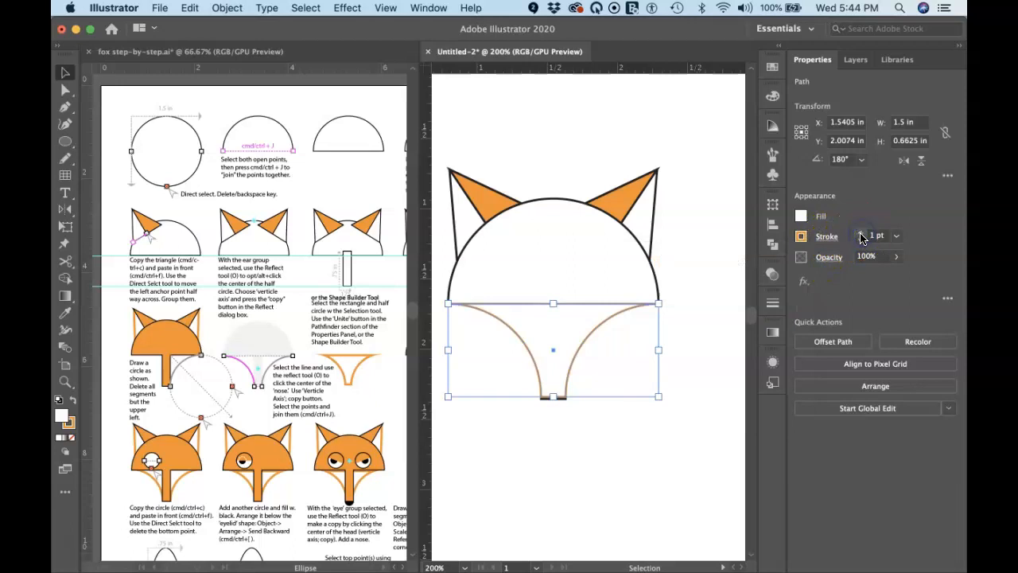
click(862, 236)
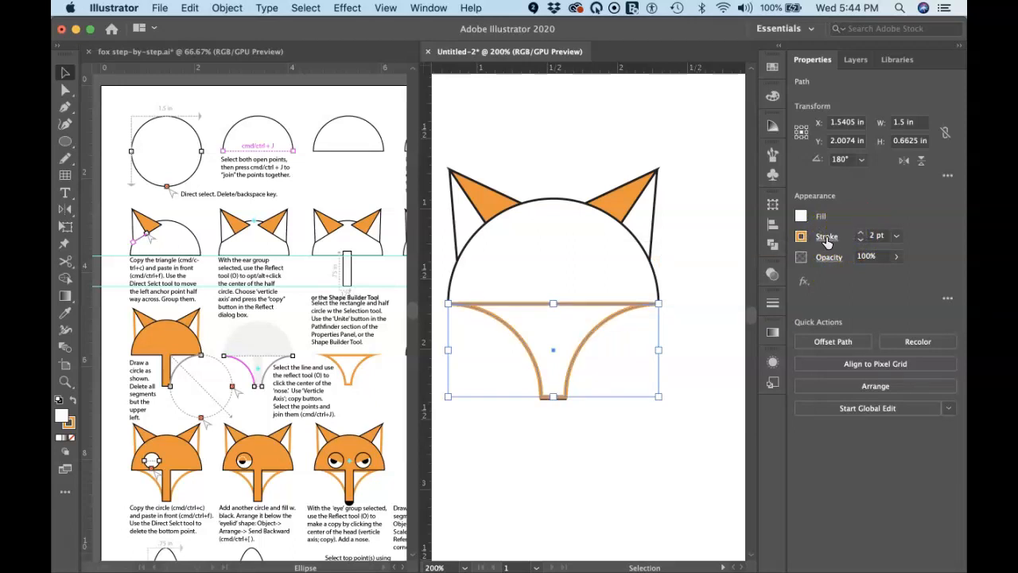
Compare the stroke alignments on the cheek shape and set the stroke to align to the inside.
click(827, 238)
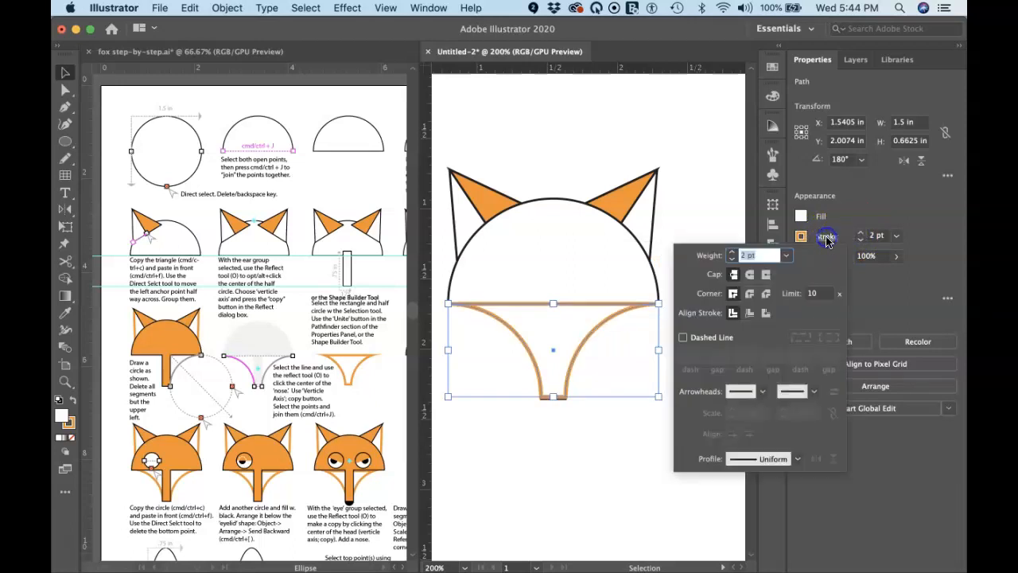
click(749, 313)
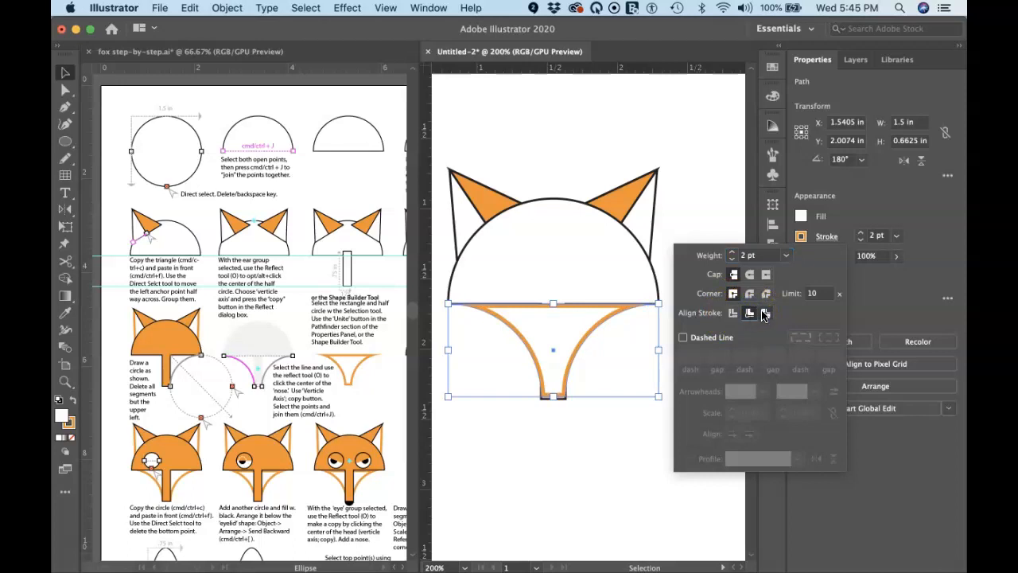
click(766, 313)
click(751, 315)
click(733, 313)
click(748, 314)
click(897, 293)
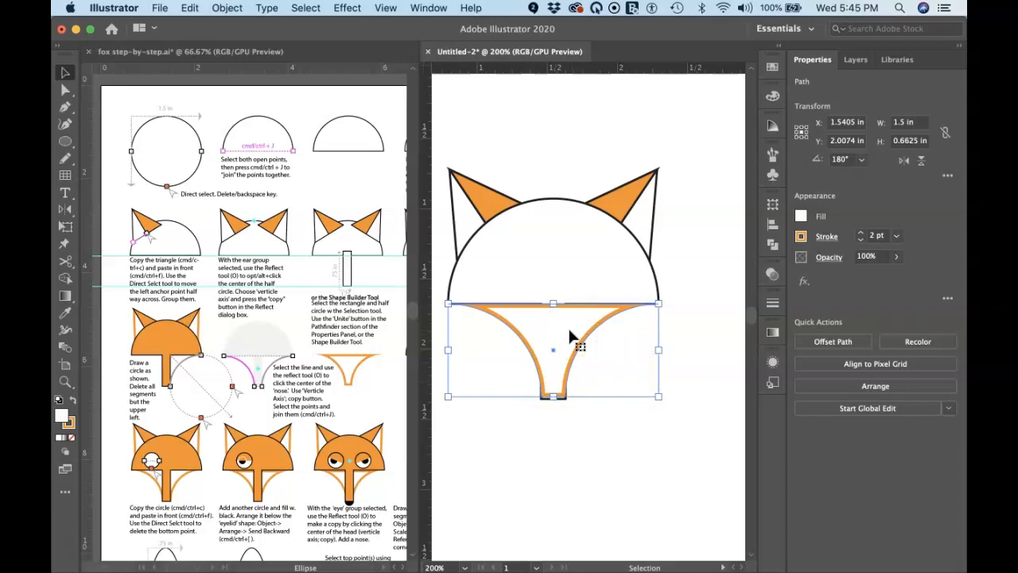
Send the orange-outlined cheek shape behind the head and nudge it up by one 0.0139 in increment.
key(a)
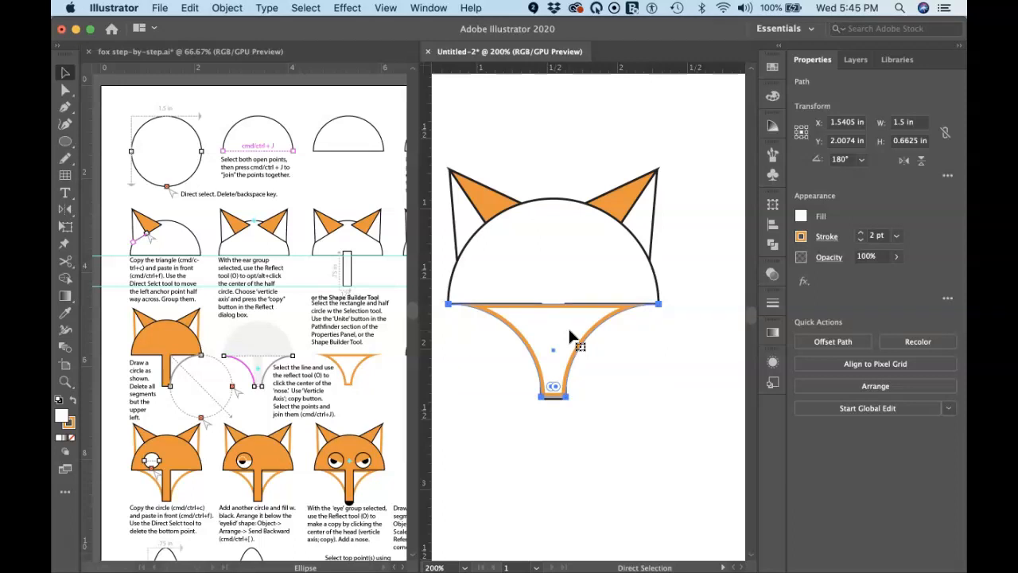
key(super+bracketleft)
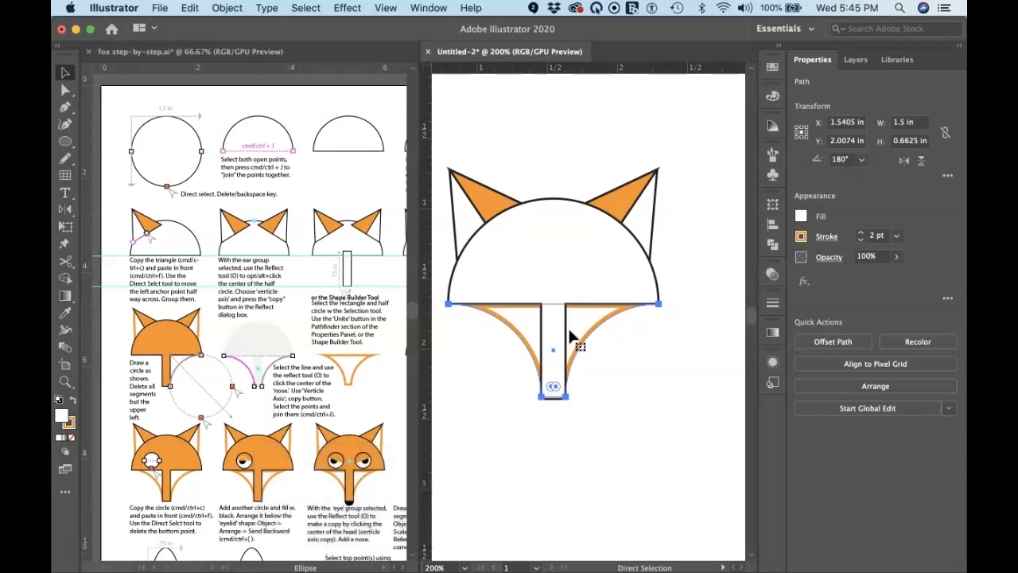
key(v)
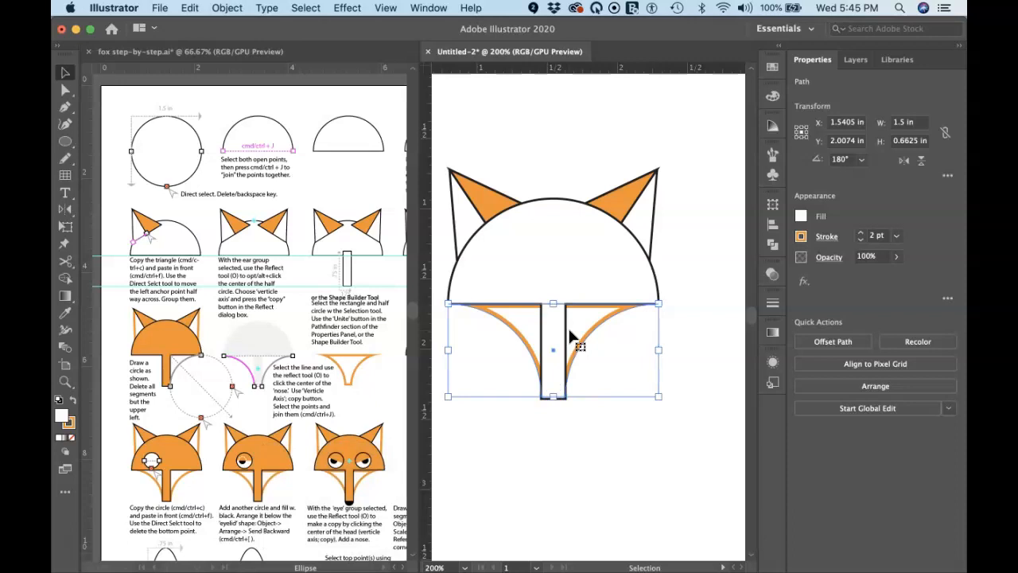
key(Up)
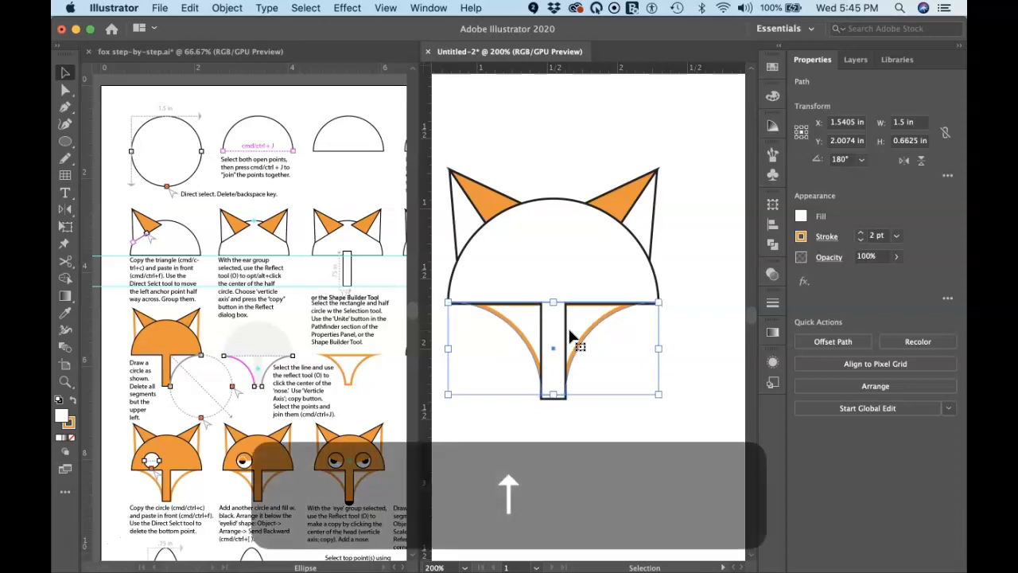
click(689, 322)
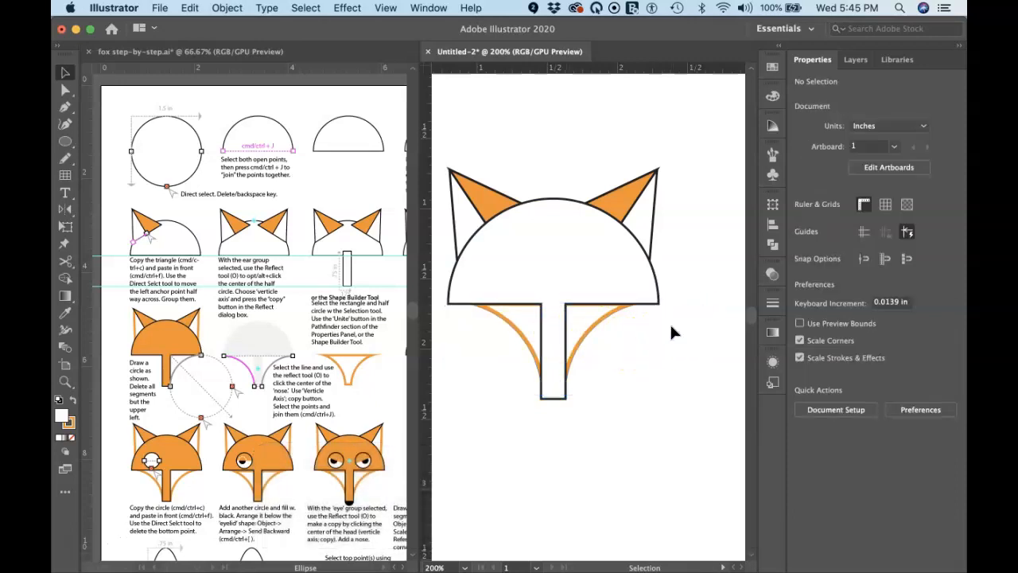
Align the cheek shape's 2 pt orange stroke to the outside of its path.
click(597, 326)
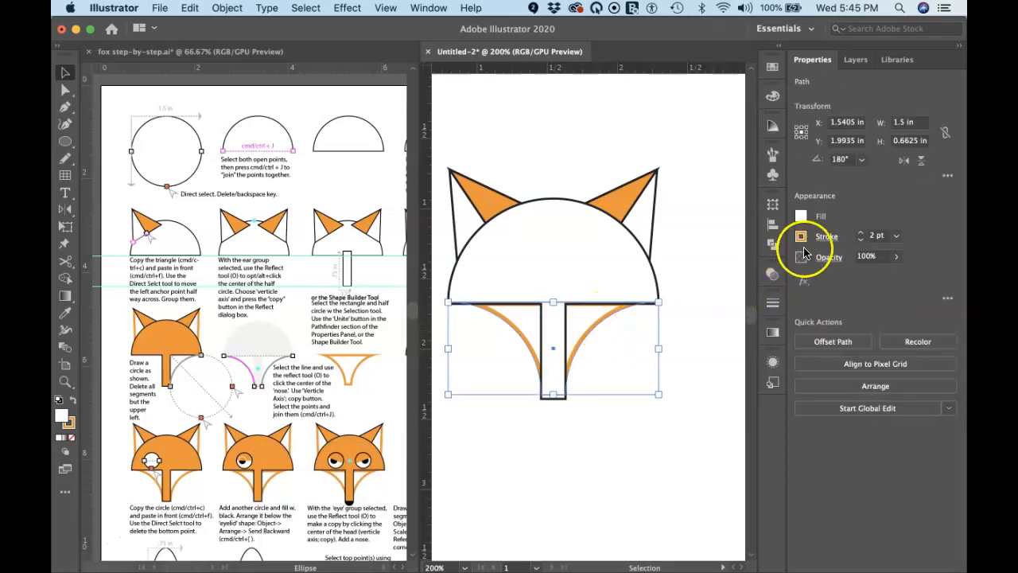
click(826, 237)
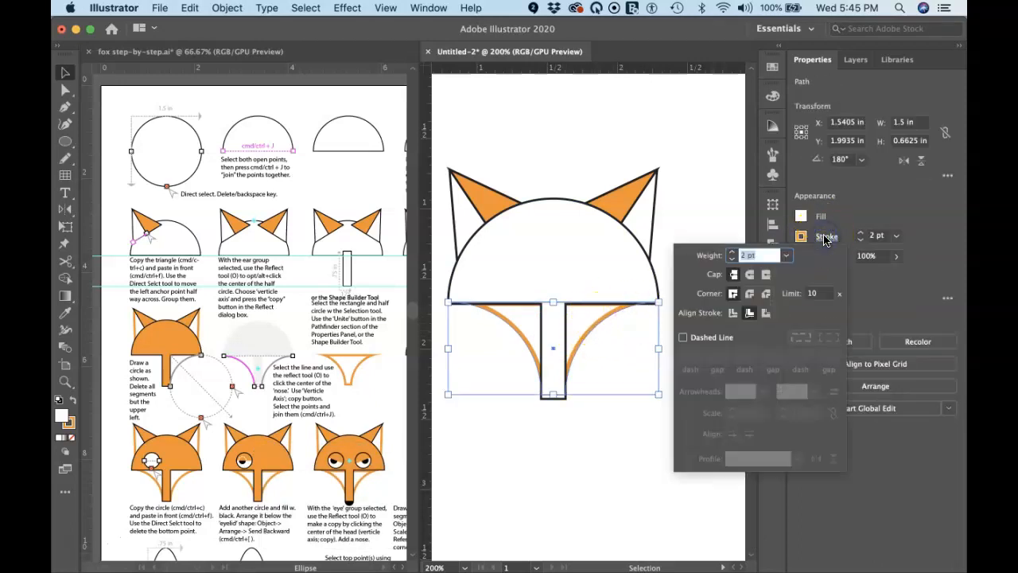
click(766, 313)
click(653, 433)
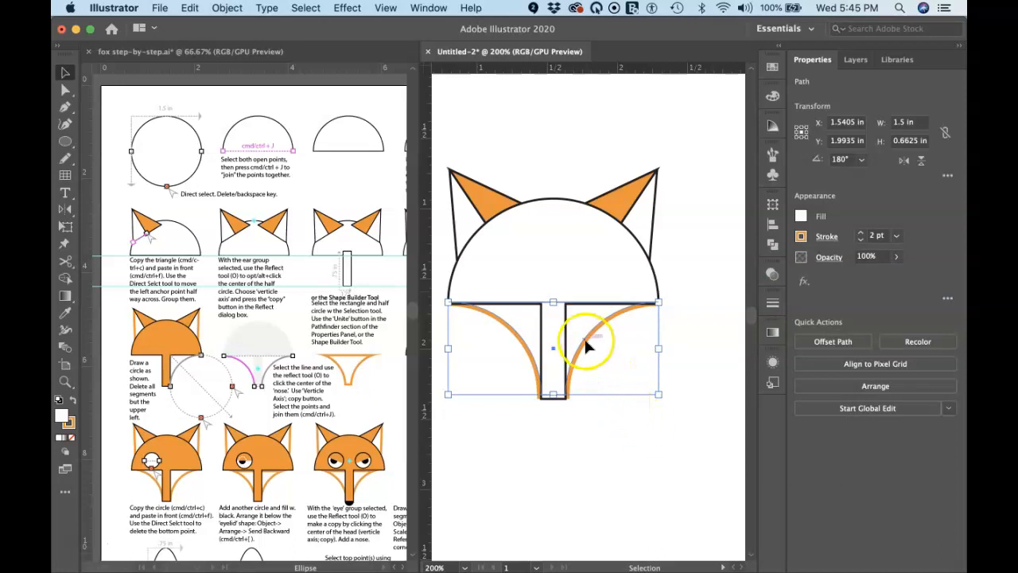
Fill the combined head and nose shape with the same orange as the inner ears.
shift+click(554, 285)
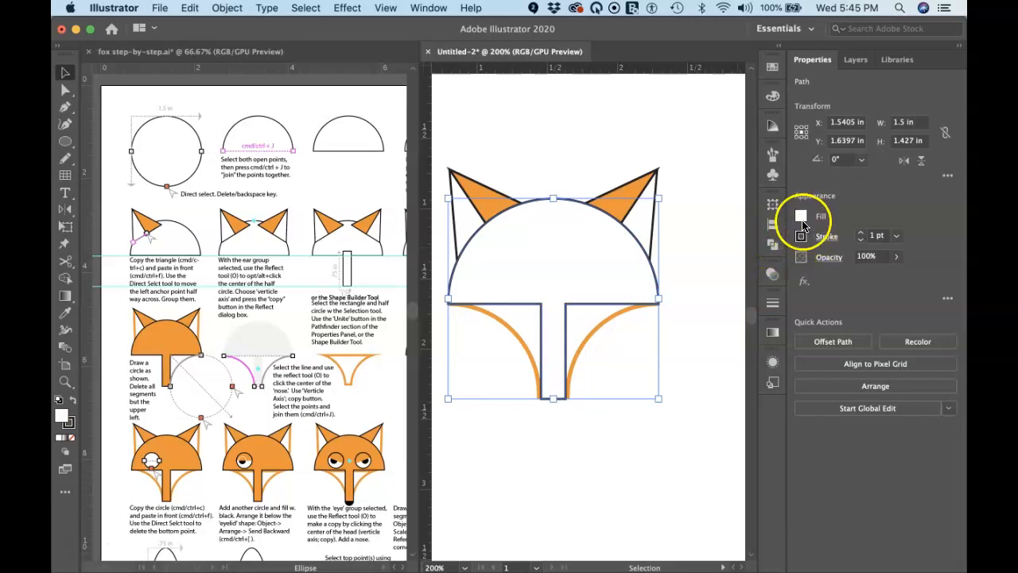
click(801, 217)
click(776, 266)
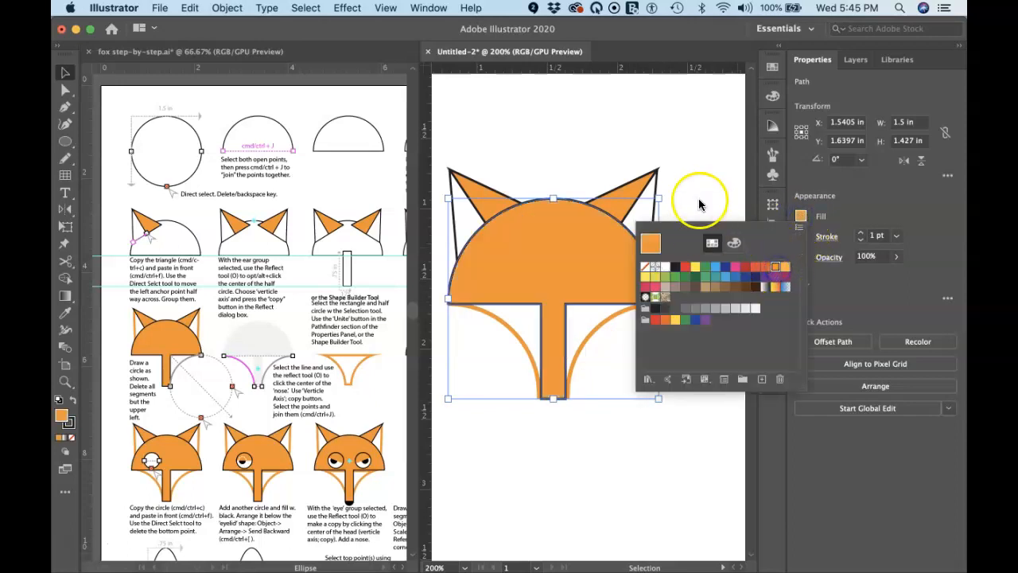
click(698, 199)
click(628, 164)
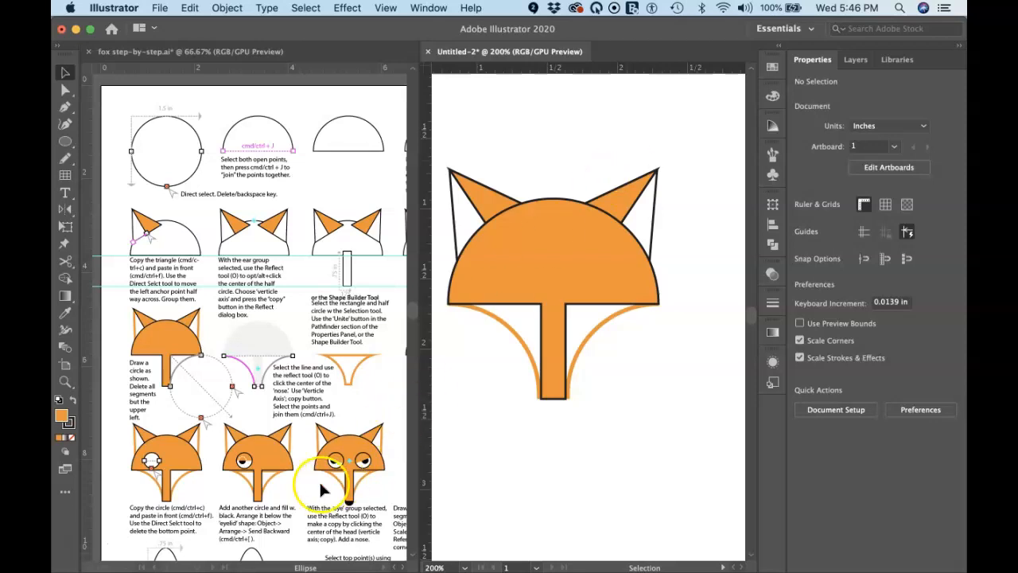
Examine the eye construction steps in the fox step-by-step reference document.
scroll(269, 509, down, 5)
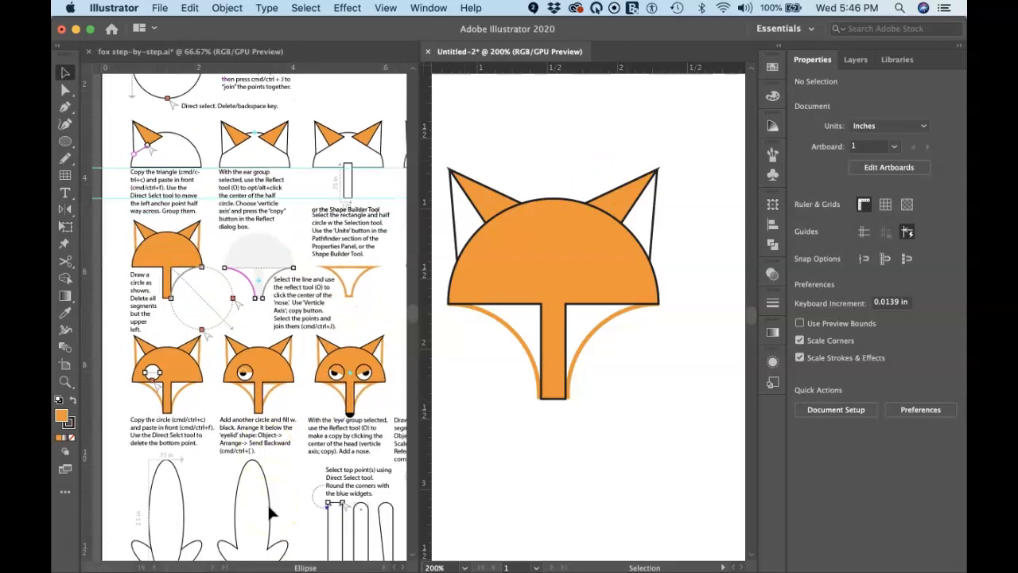
scroll(269, 517, down, 5)
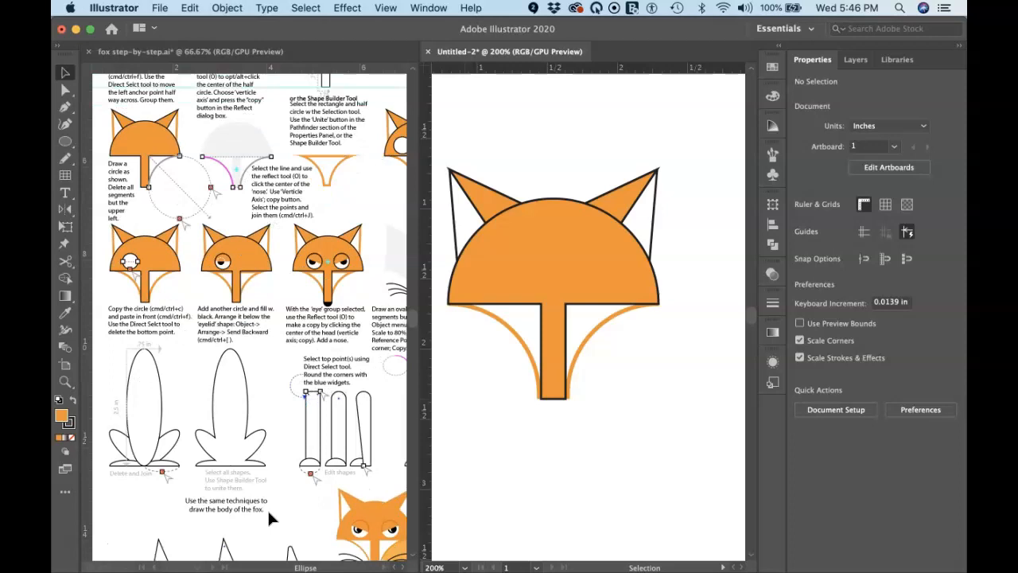
scroll(268, 511, up, 1)
scroll(268, 511, right, 1)
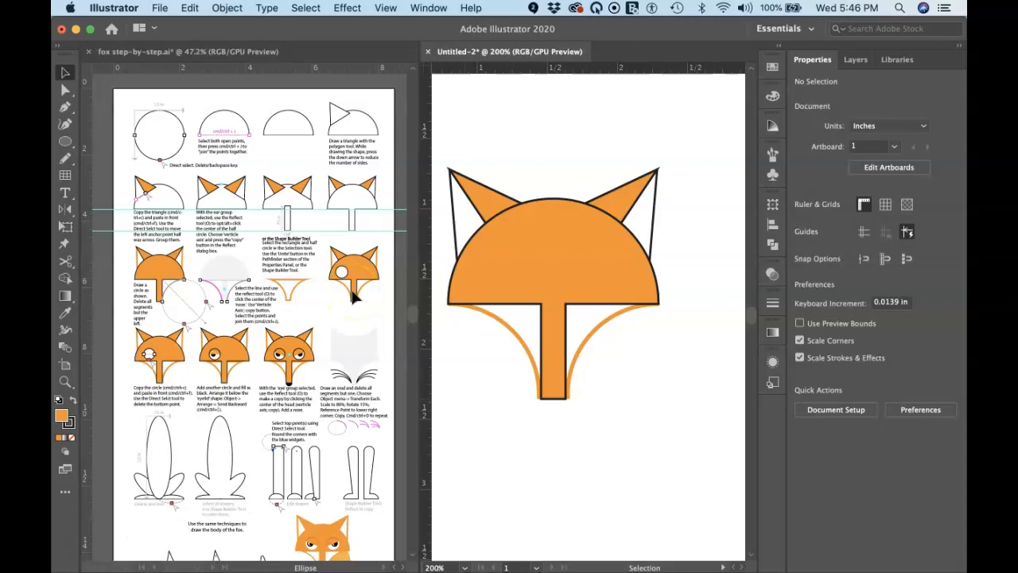
scroll(239, 334, up, 3)
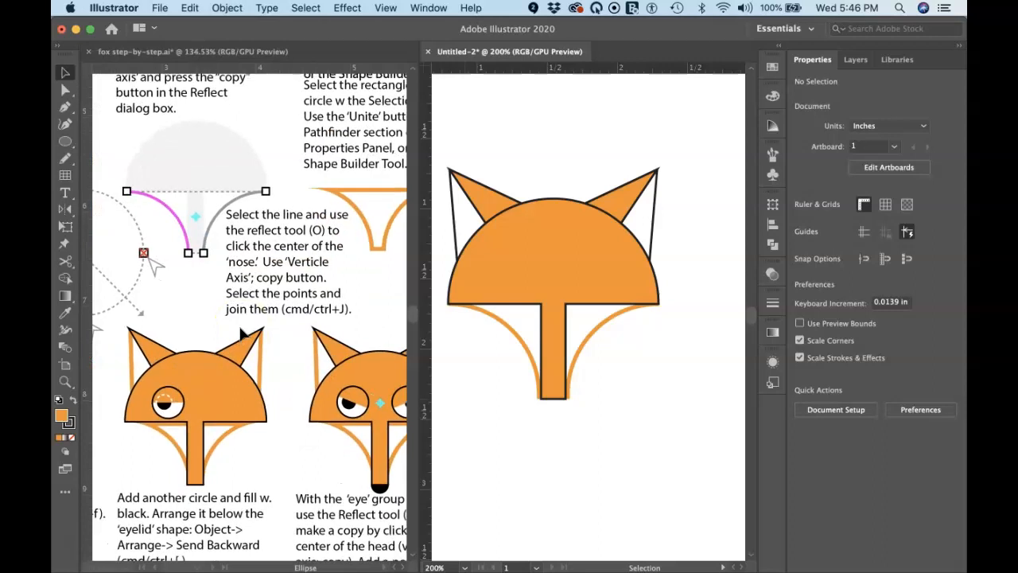
scroll(240, 333, left, 5)
scroll(240, 332, down, 2)
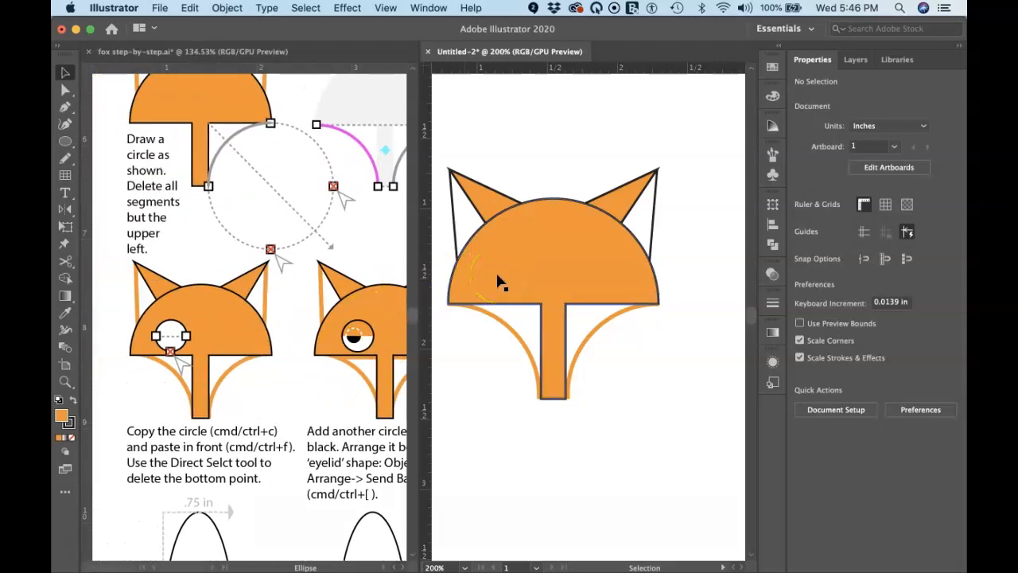
Draw an eye circle about 0.26 in wide on the head's lower left and give it the default white fill and black stroke.
key(l)
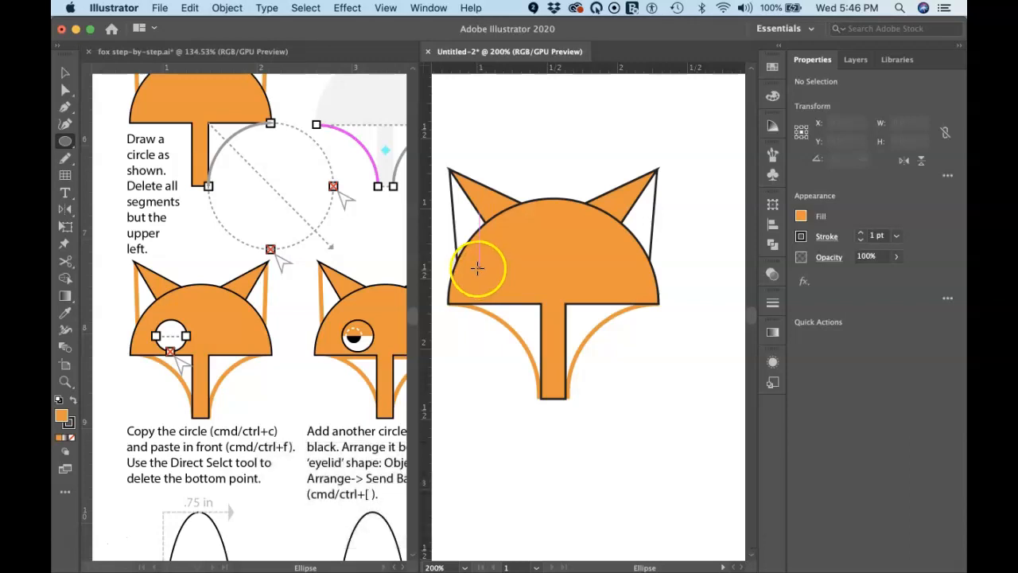
drag(477, 268, 510, 281)
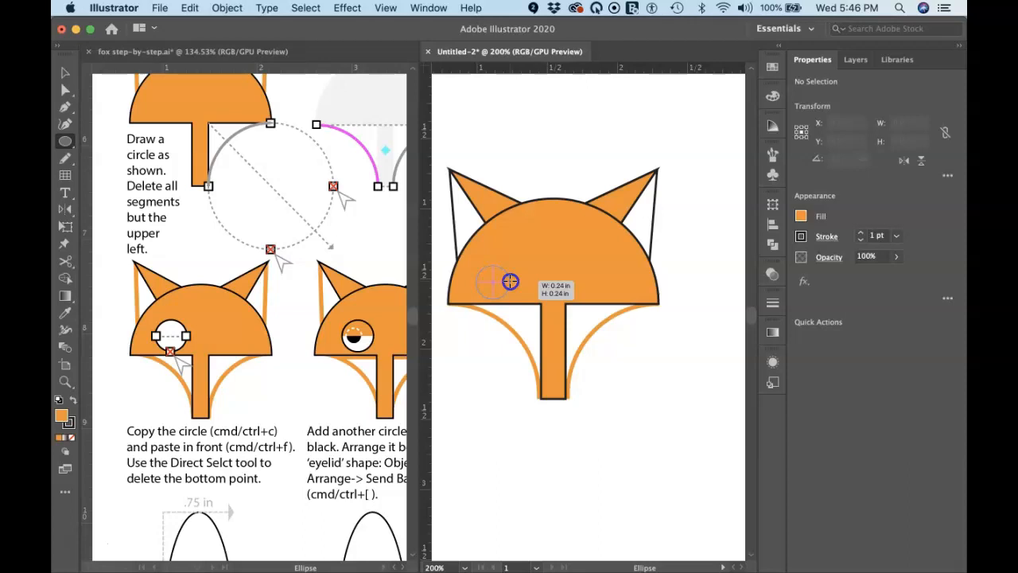
key(shift+space)
drag(510, 281, 514, 279)
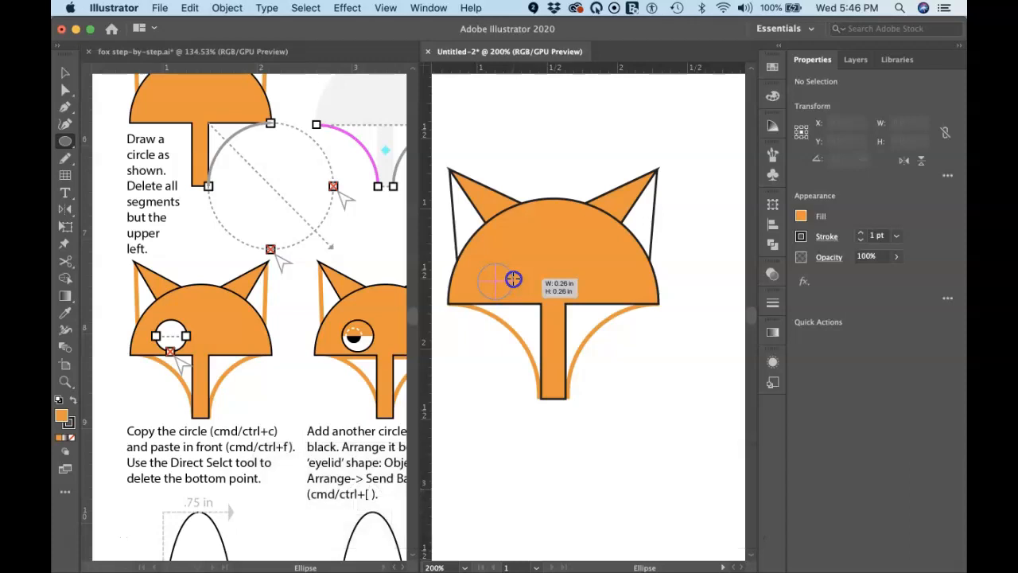
drag(513, 278, 513, 279)
click(512, 333)
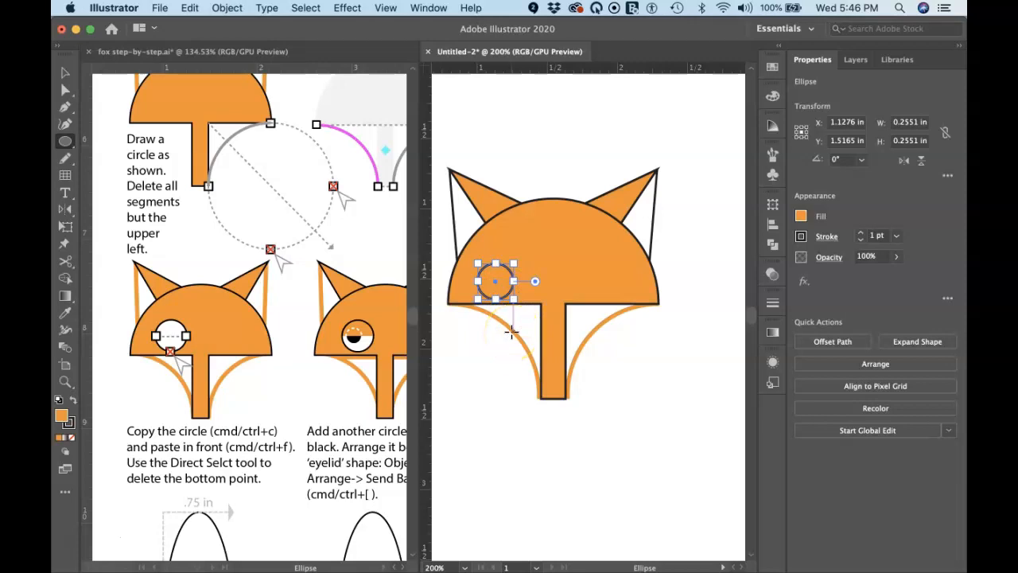
key(d)
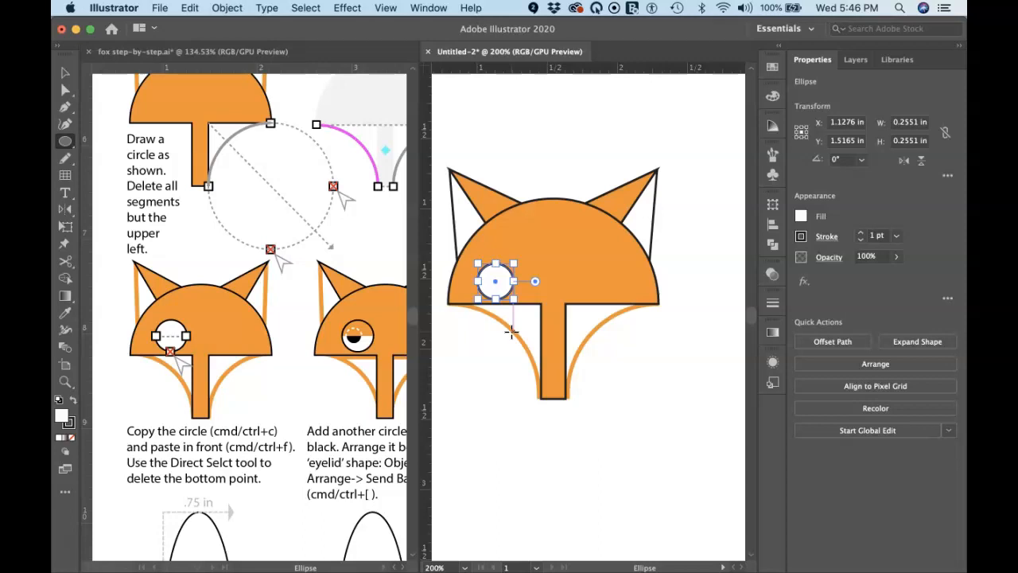
Paste a copy of the eye circle directly in front and delete its bottom anchor point to leave a half circle.
key(super+c)
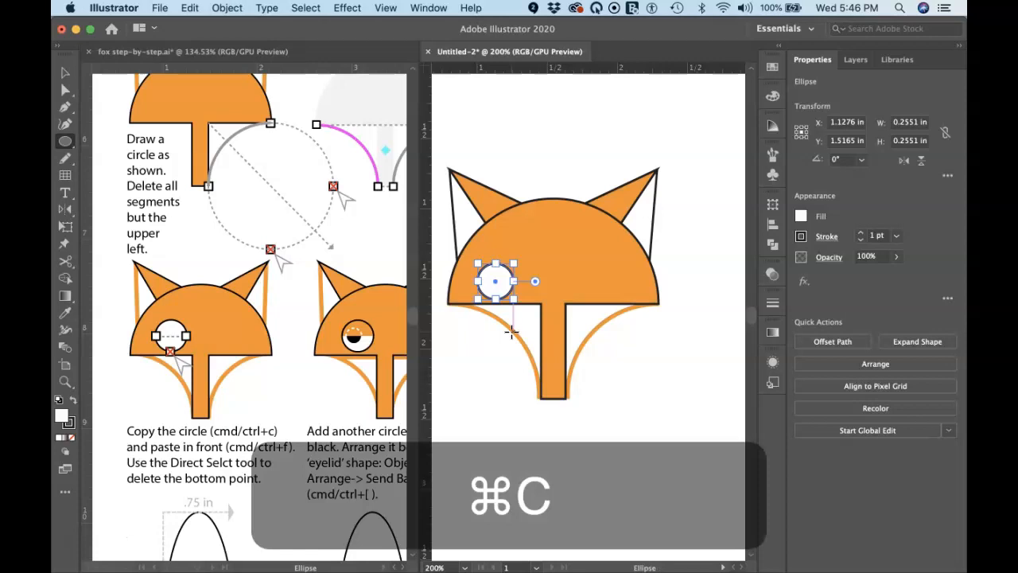
key(super+f)
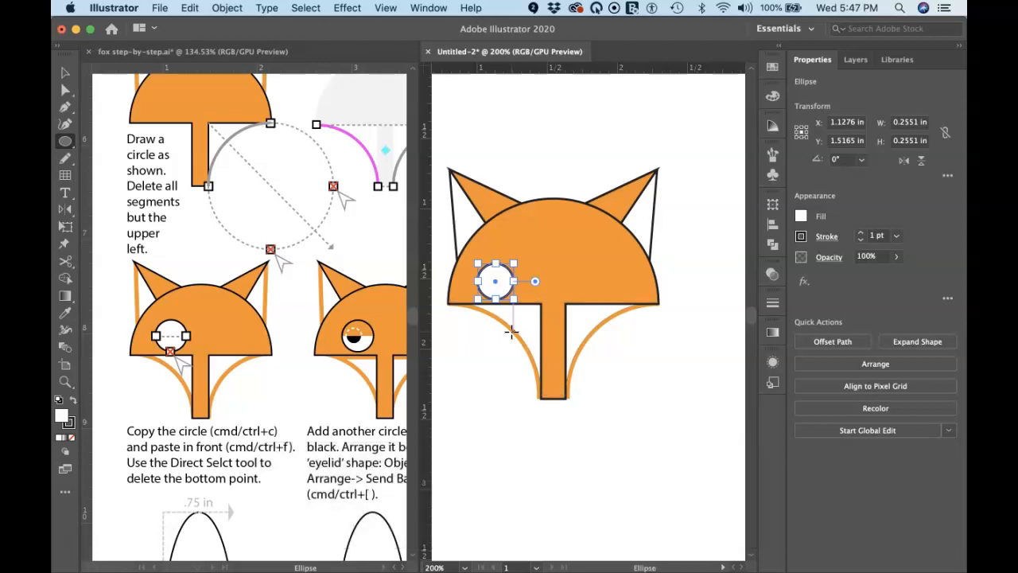
click(496, 340)
key(a)
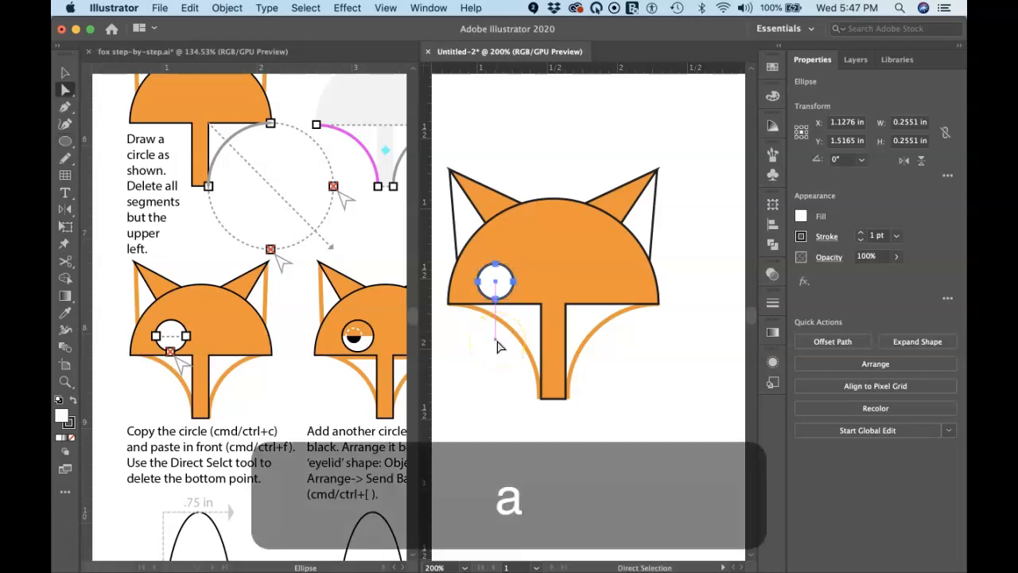
click(495, 301)
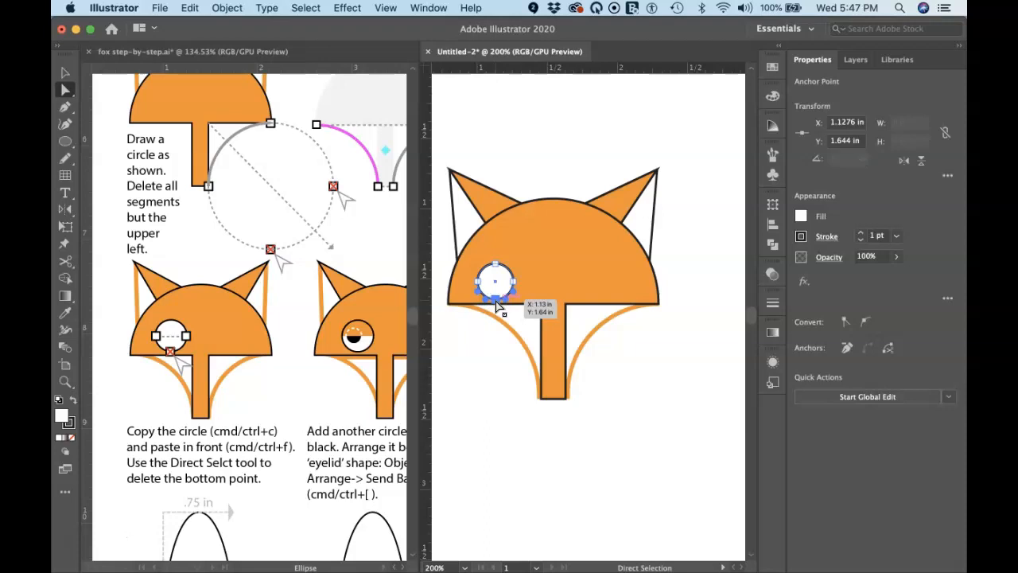
key(BackSpace)
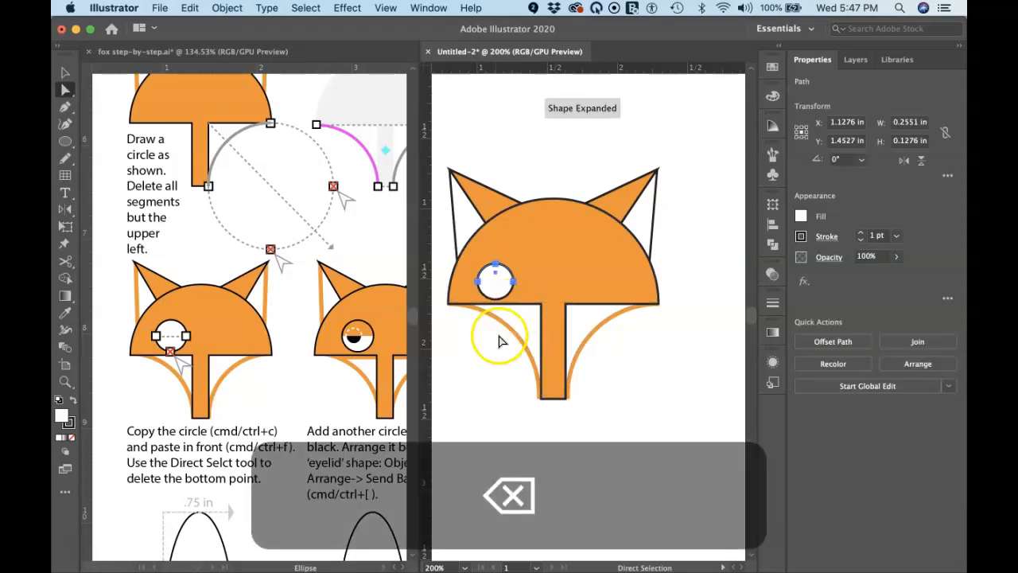
Join the half circle's two open end points with a straight segment to close the eyelid.
click(475, 282)
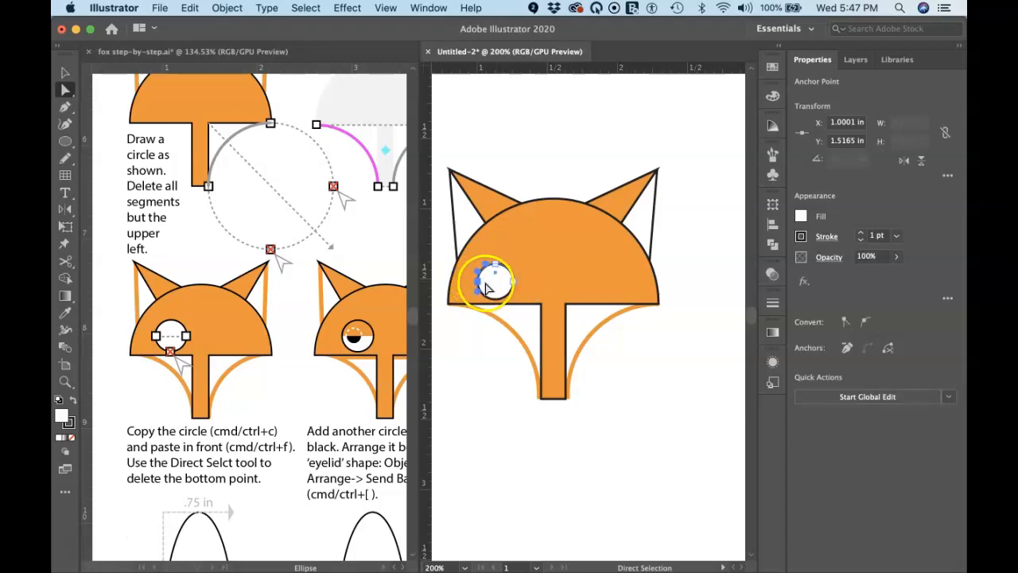
click(515, 284)
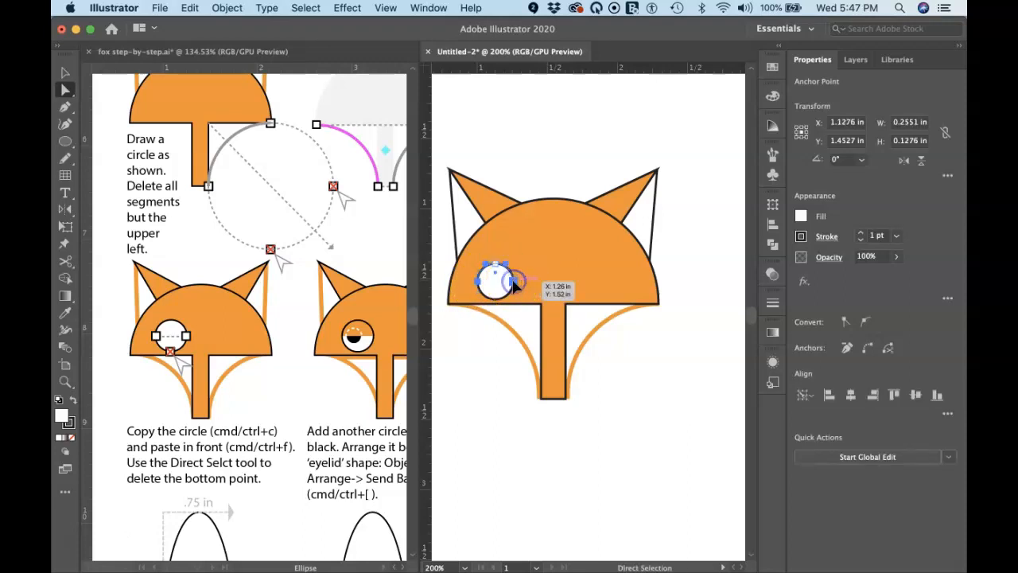
key(super+j)
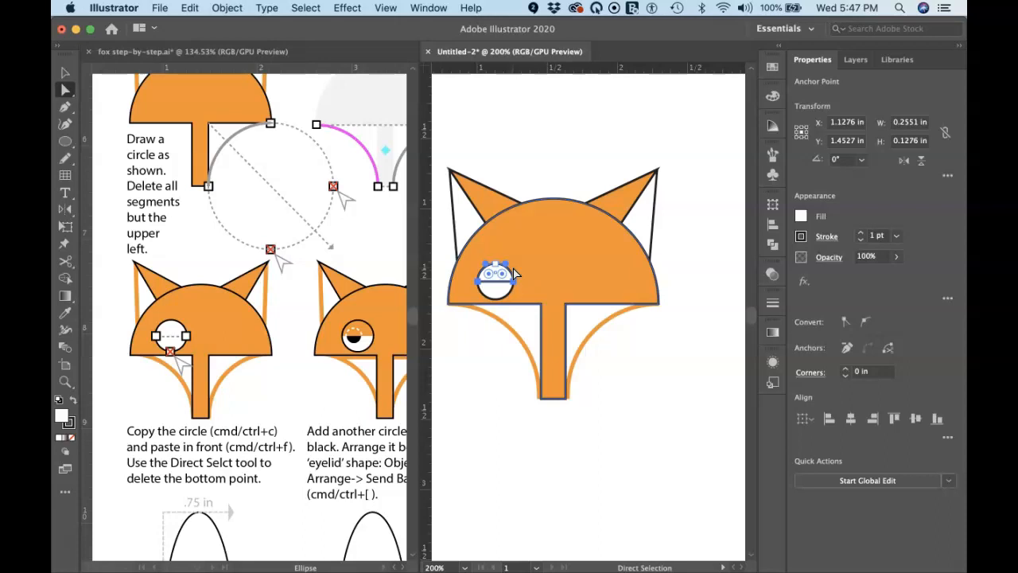
Try rotating the eyelid half circle about the centre of the eye and undo the rotation.
key(super+equal)
key(super+equal)
key(super+equal)
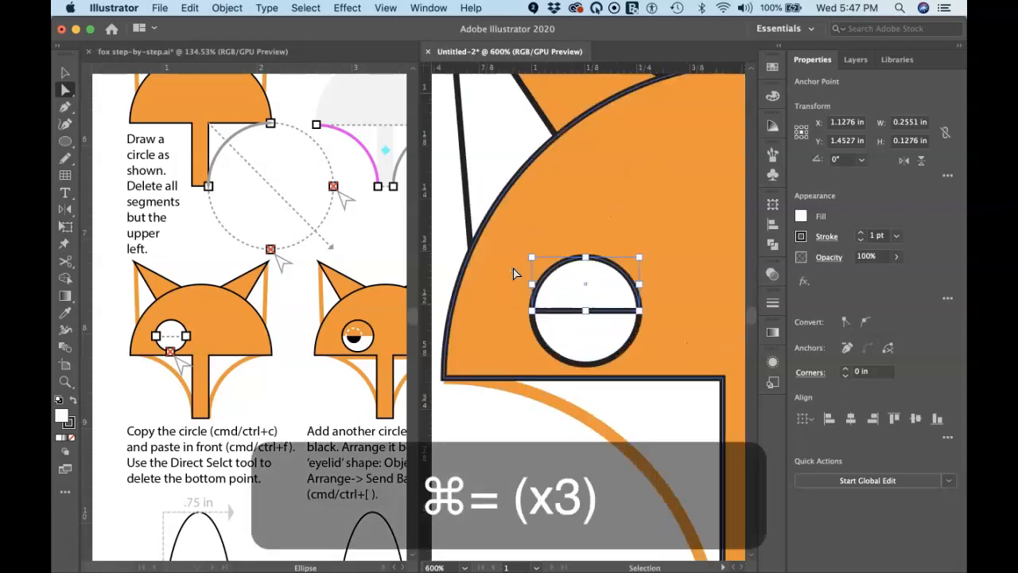
scroll(513, 274, down, 2)
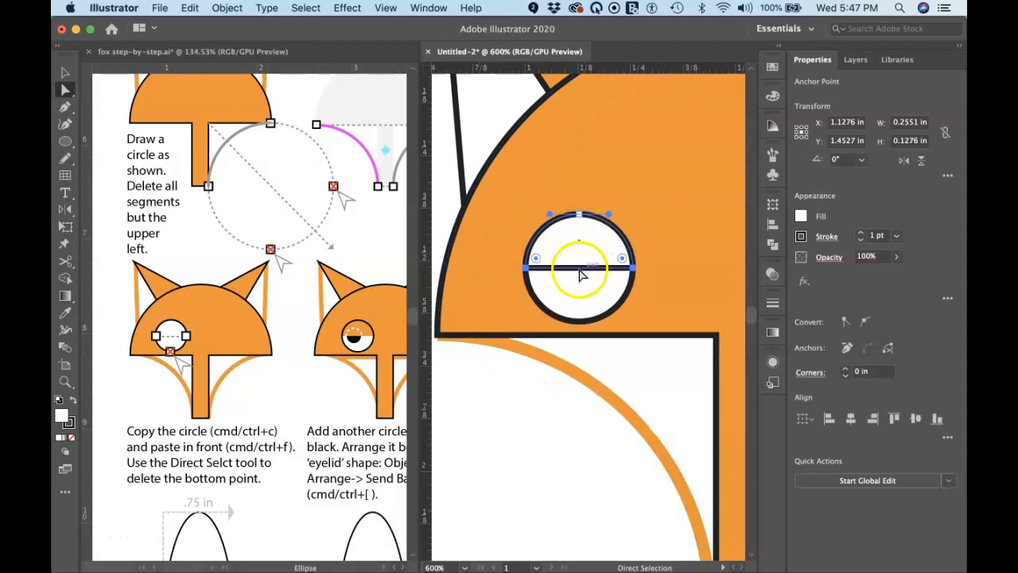
key(r)
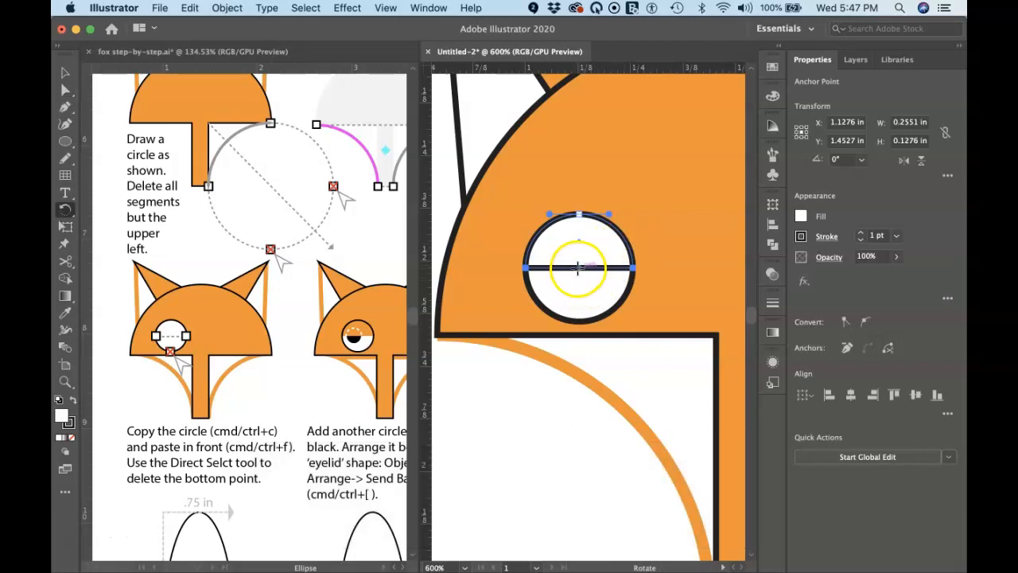
drag(598, 185, 565, 196)
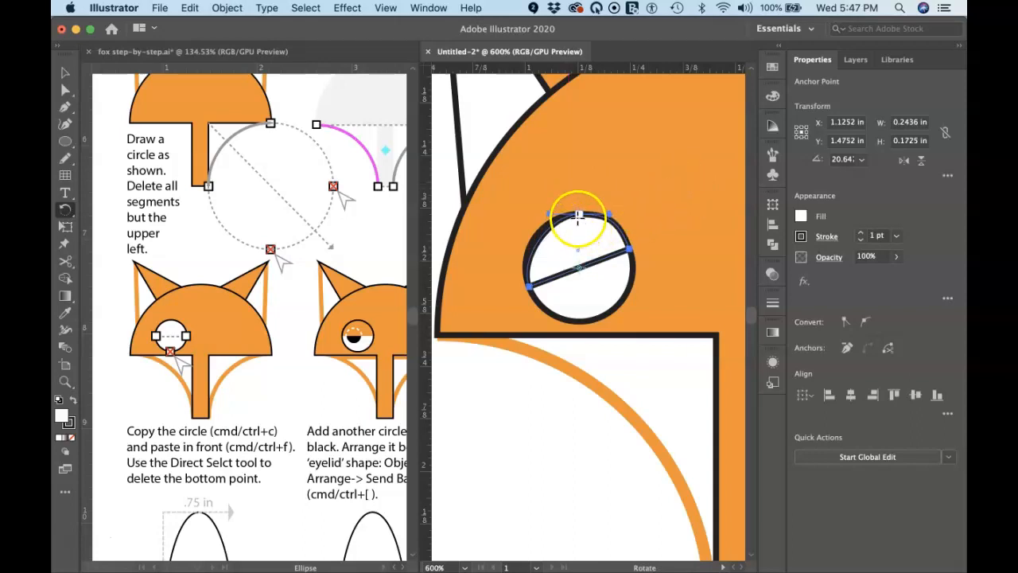
key(super+z)
click(578, 266)
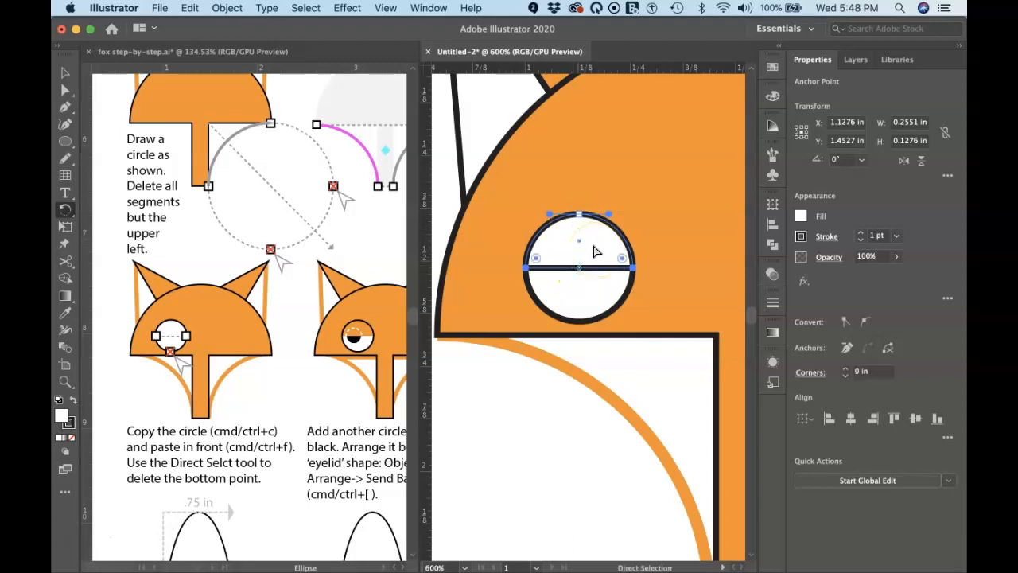
key(v)
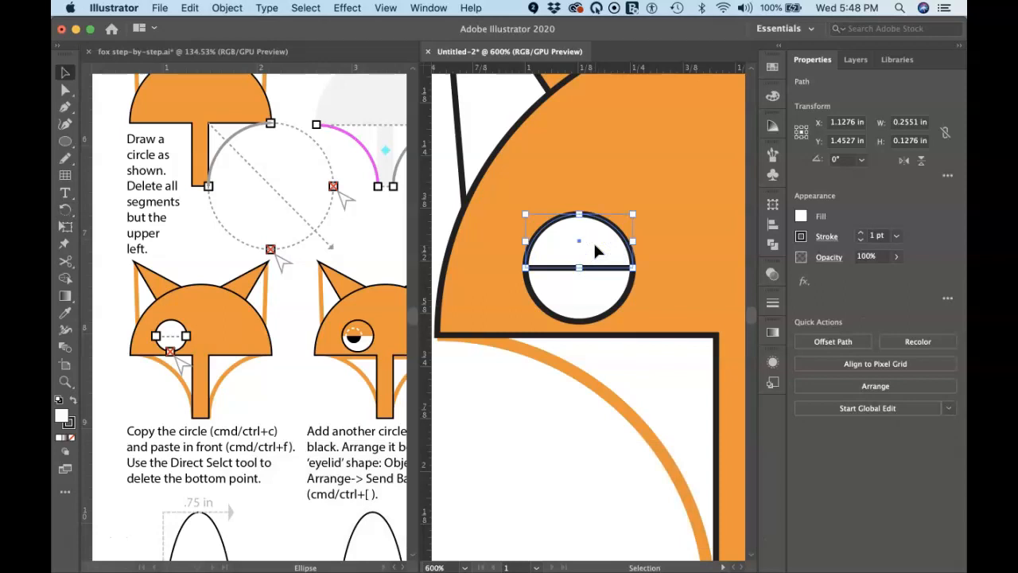
Rotate the eyelid half circle about 25.5° counterclockwise around the centre of the eye circle so the lid slants.
click(609, 286)
key(r)
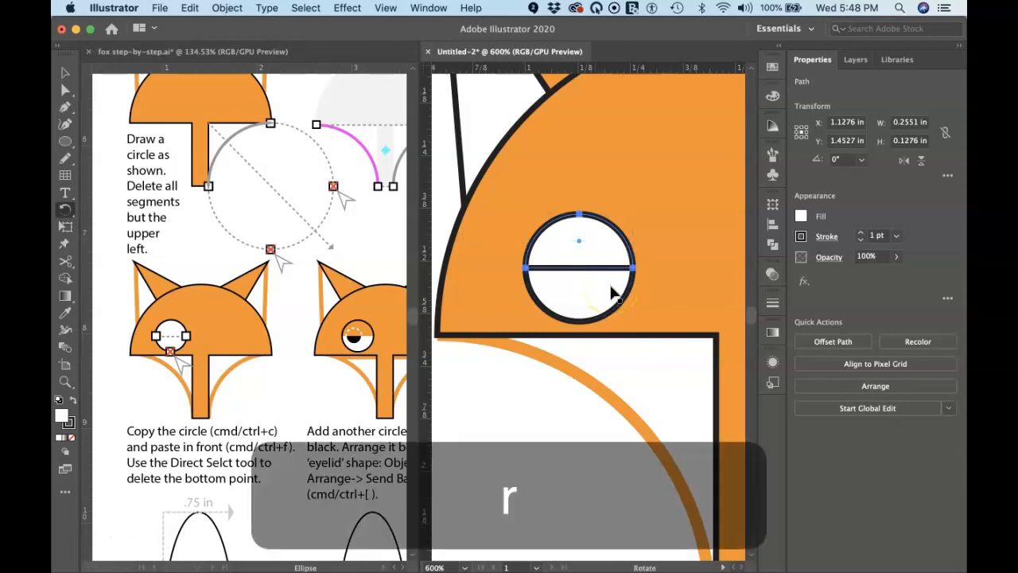
click(578, 241)
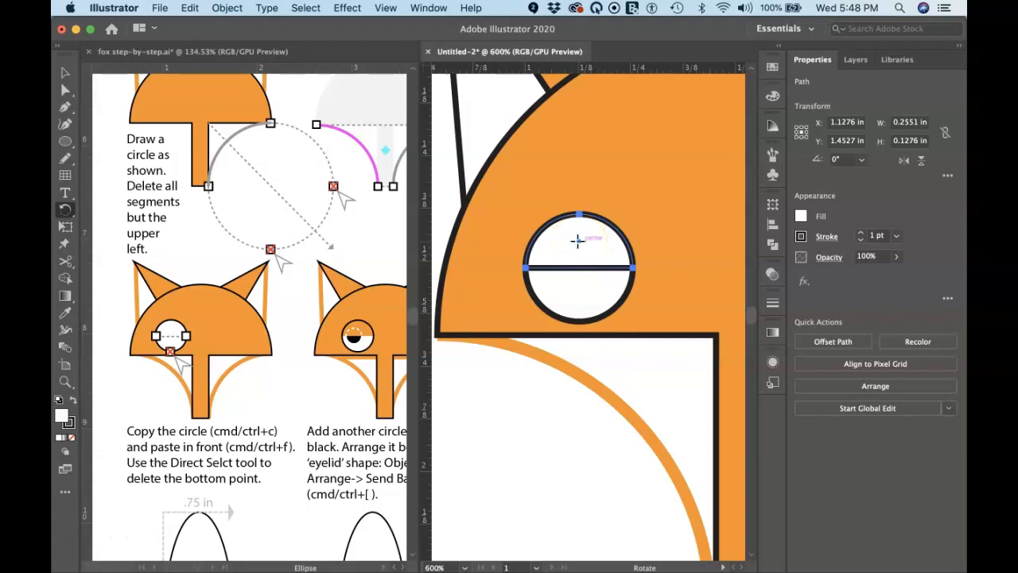
drag(578, 241, 578, 268)
drag(612, 181, 574, 190)
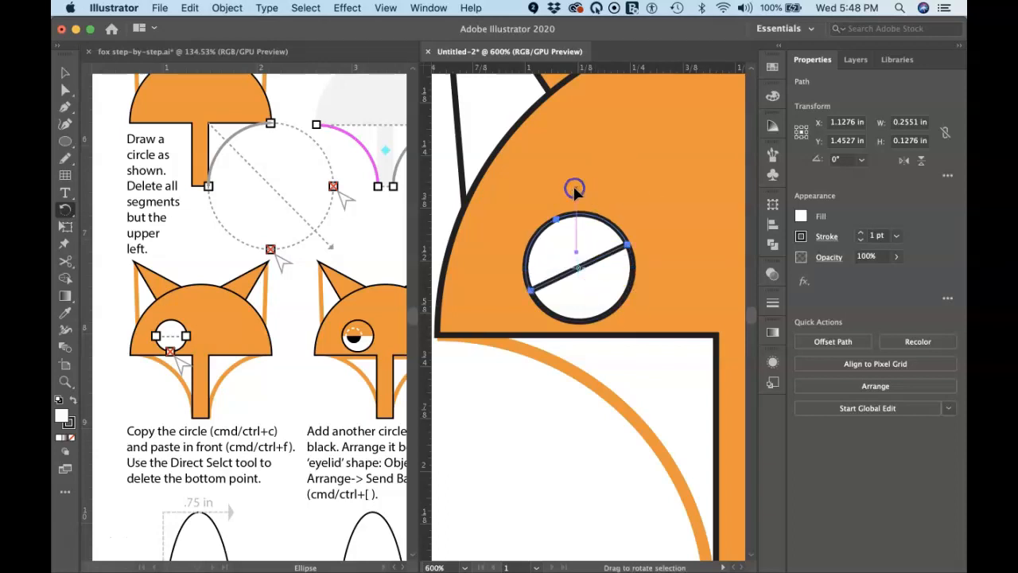
click(683, 183)
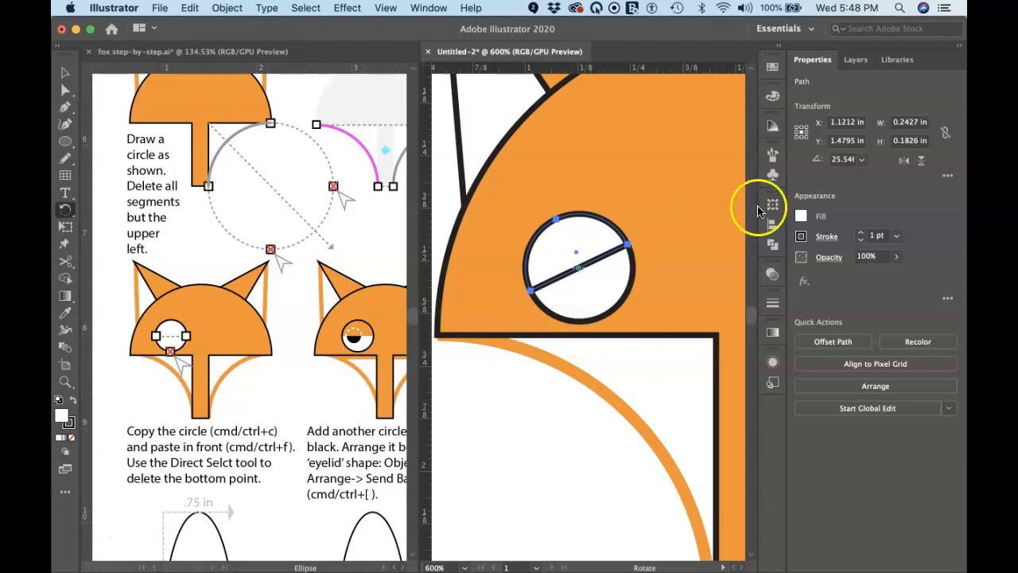
Fill the slanted eyelid with the orange swatch C=0 M=50 Y=100 K=0.
click(801, 216)
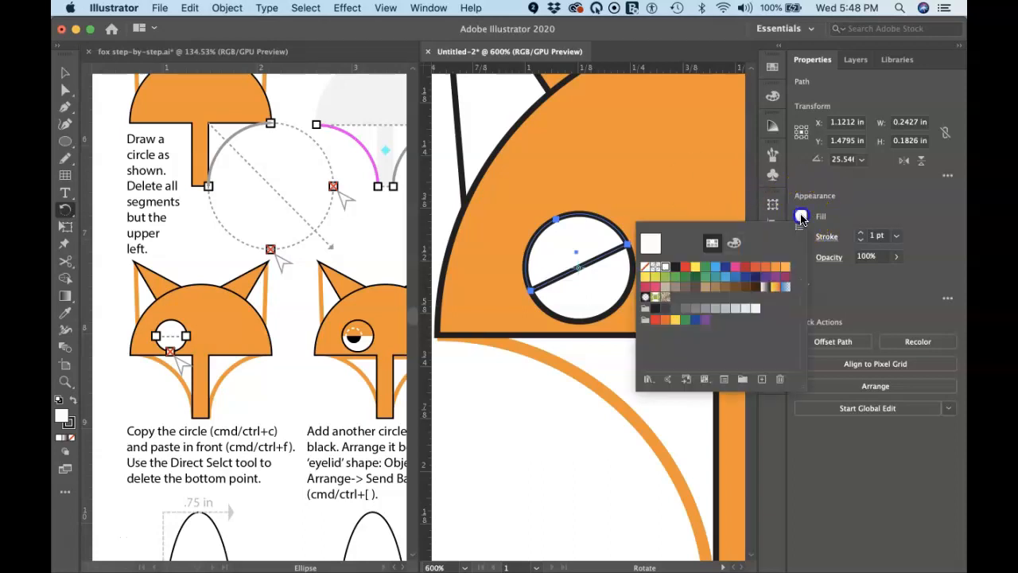
click(770, 268)
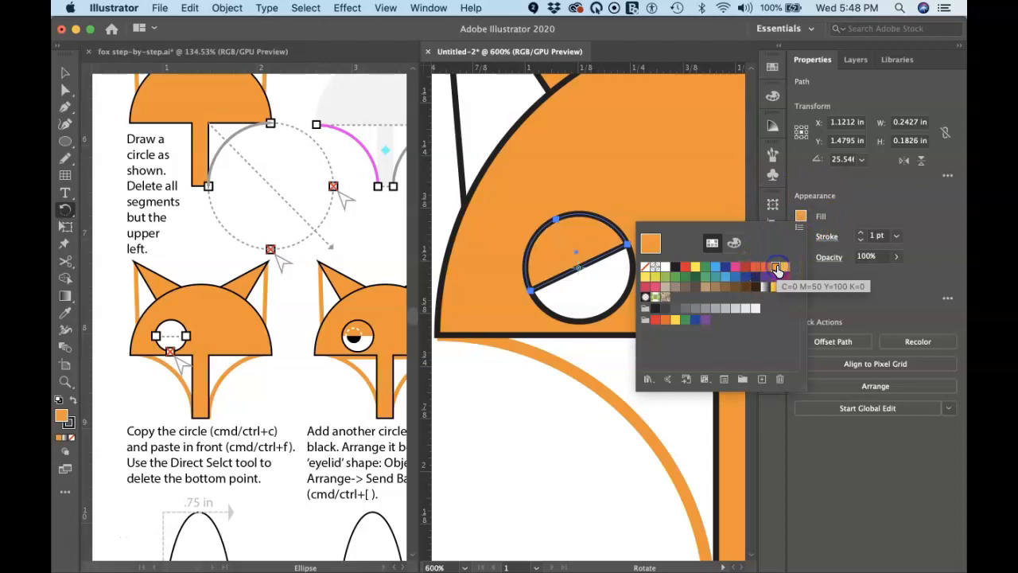
click(652, 193)
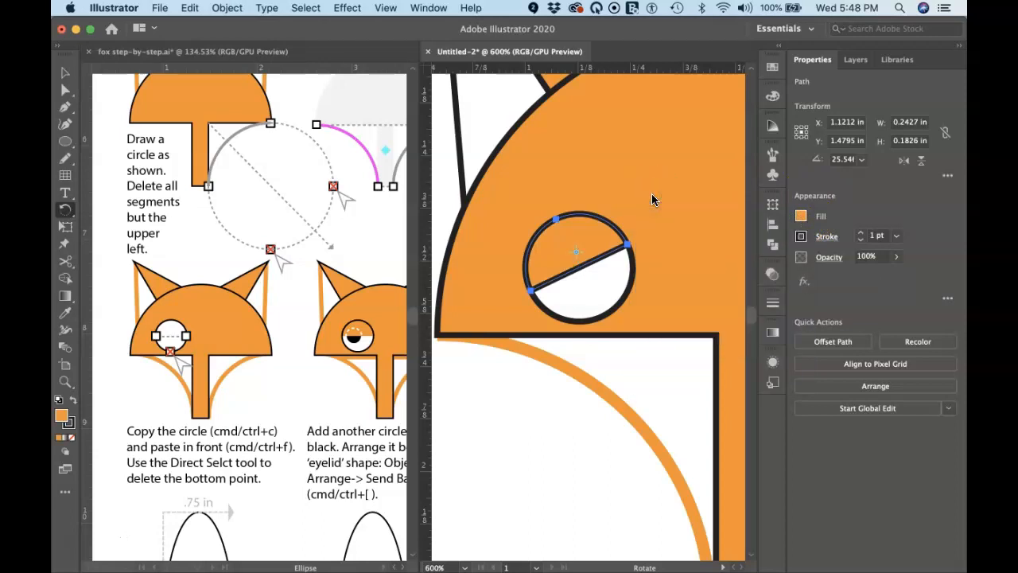
Draw a pupil circle about 0.09 in wide overlapping the eyelid's straight edge and fill it with black.
click(625, 230)
key(l)
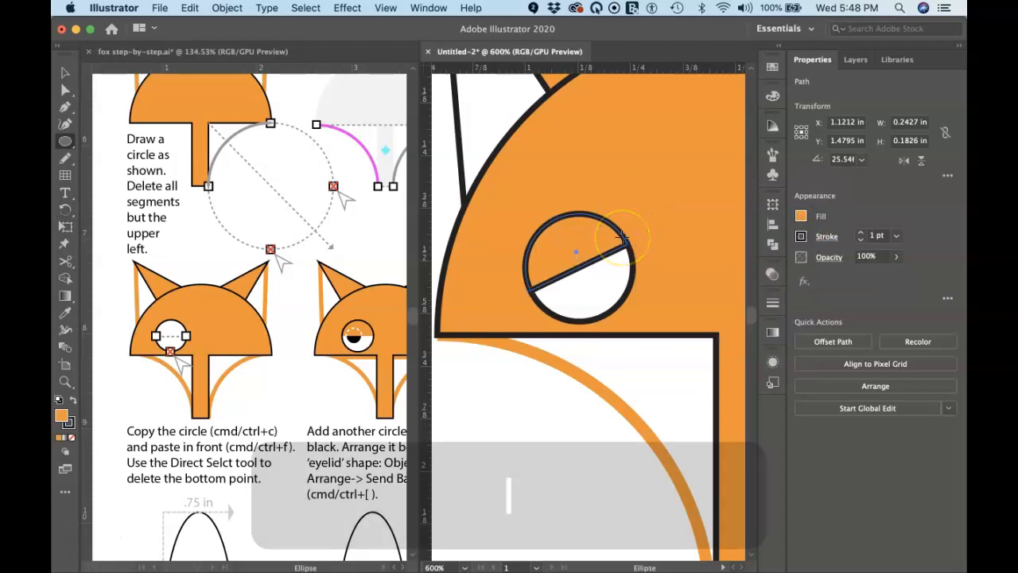
click(602, 282)
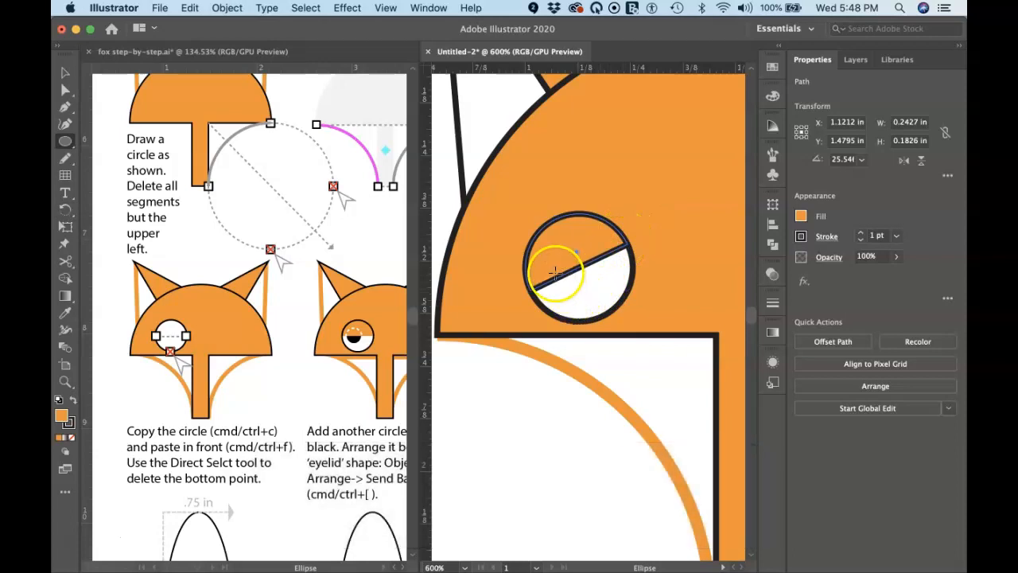
drag(547, 261, 583, 290)
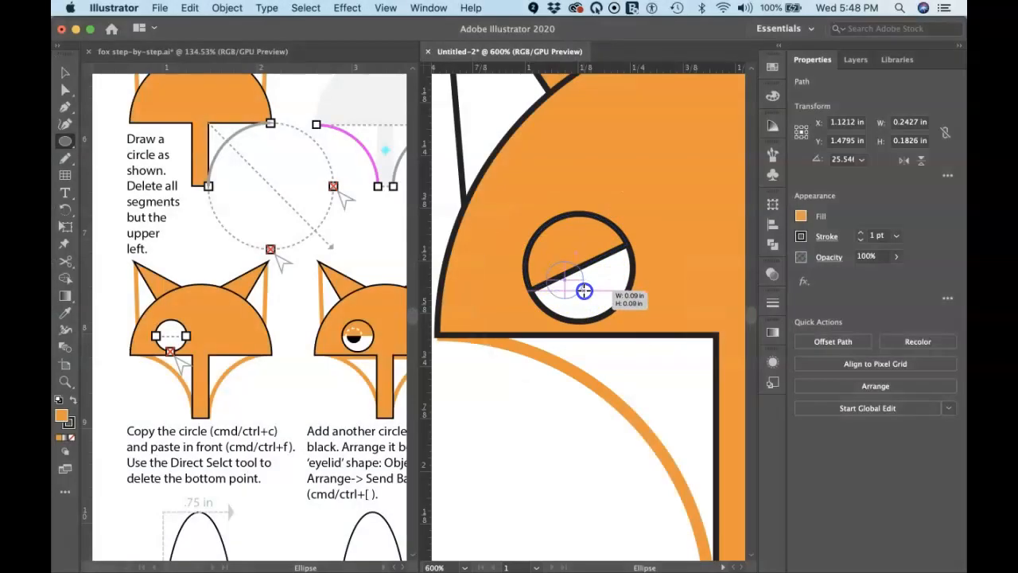
drag(584, 291, 585, 291)
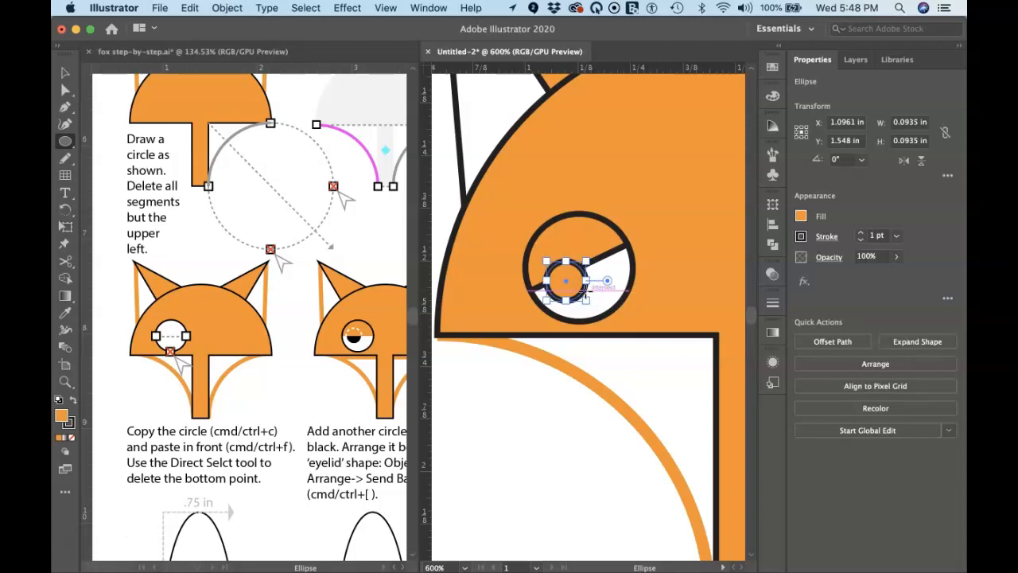
click(801, 216)
click(676, 266)
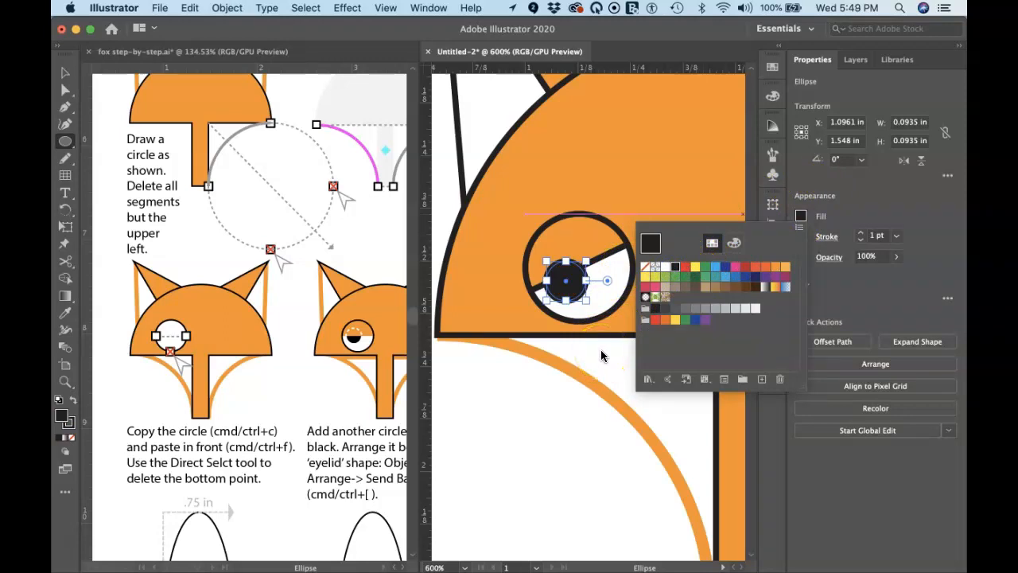
Send the pupil backward so it sits behind the eyelid but in front of the white eye circle.
key(super+bracketleft)
key(super+bracketleft)
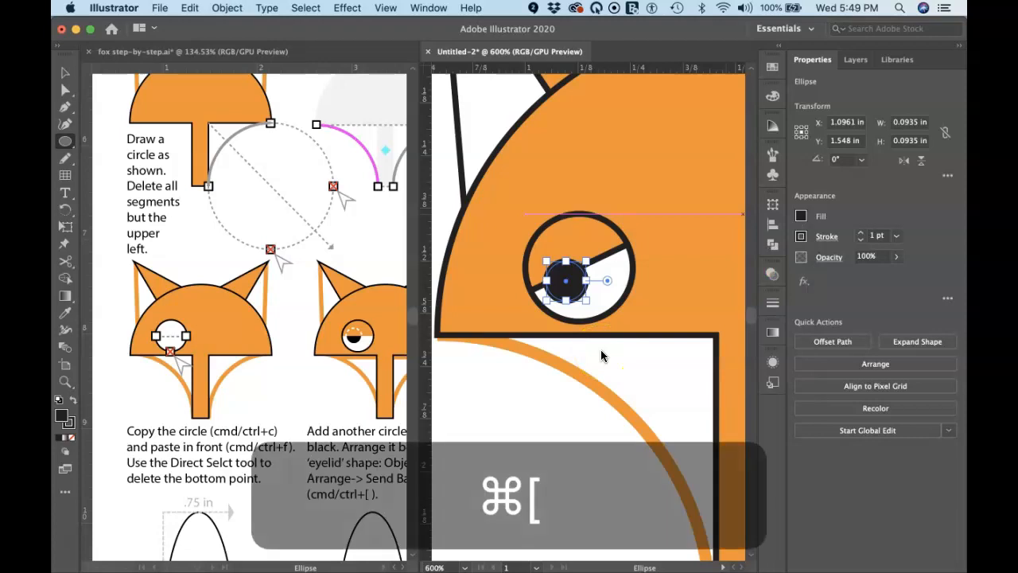
click(558, 375)
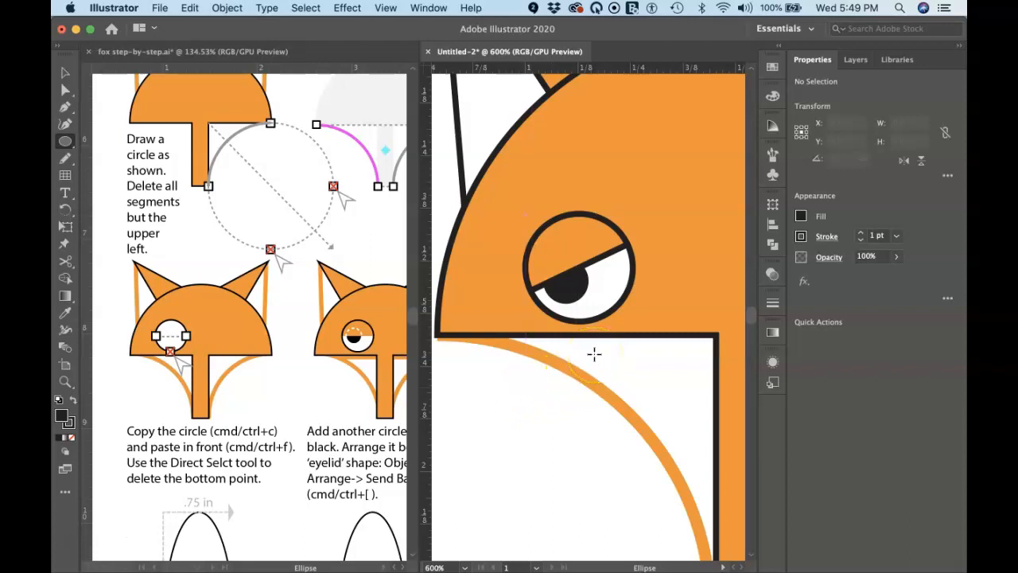
Group the pupil, eyelid and eye circle, and scale the group up proportionally to about 0.30 in wide.
key(super+minus)
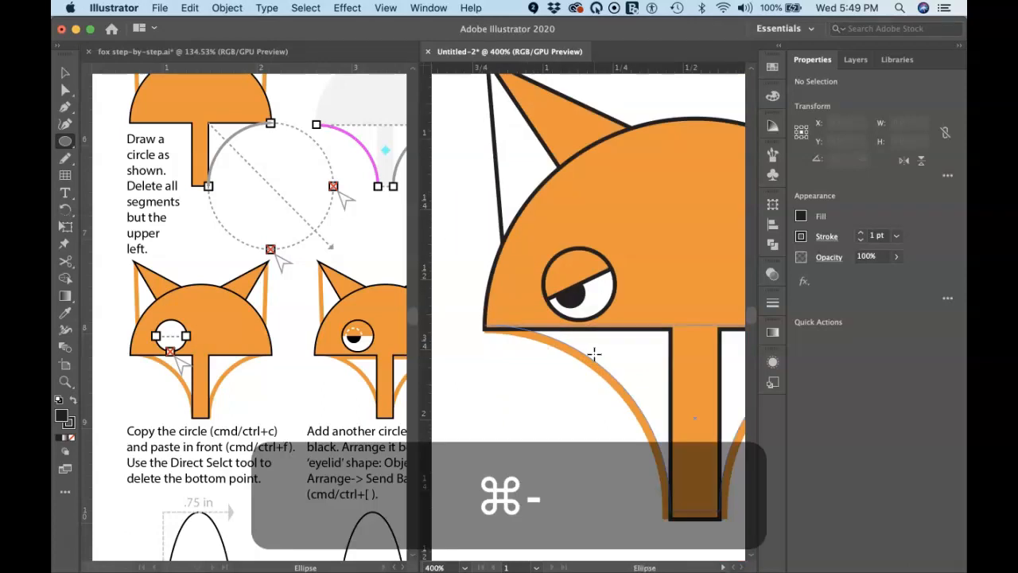
scroll(594, 353, right, 3)
scroll(595, 353, up, 1)
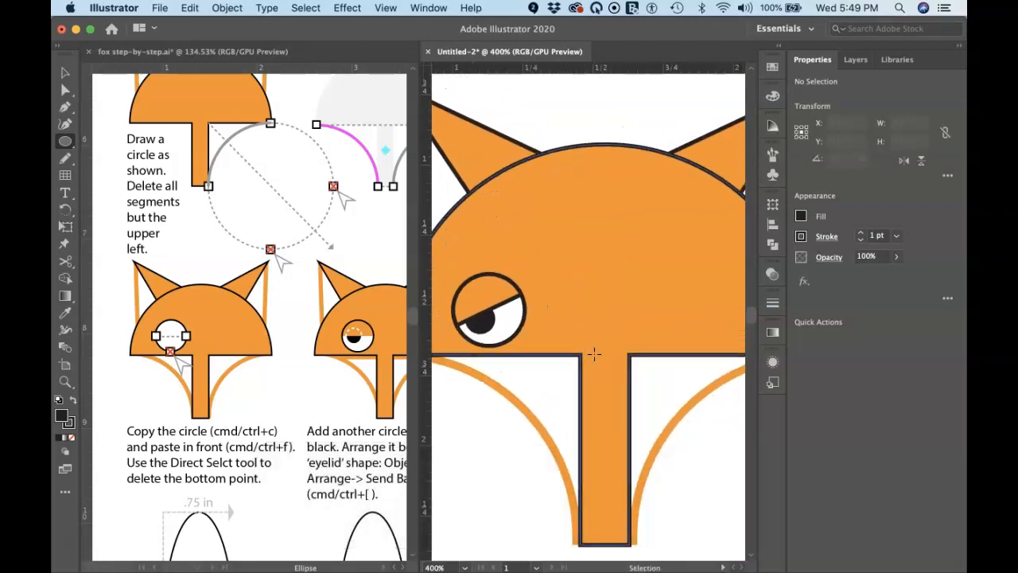
key(super+minus)
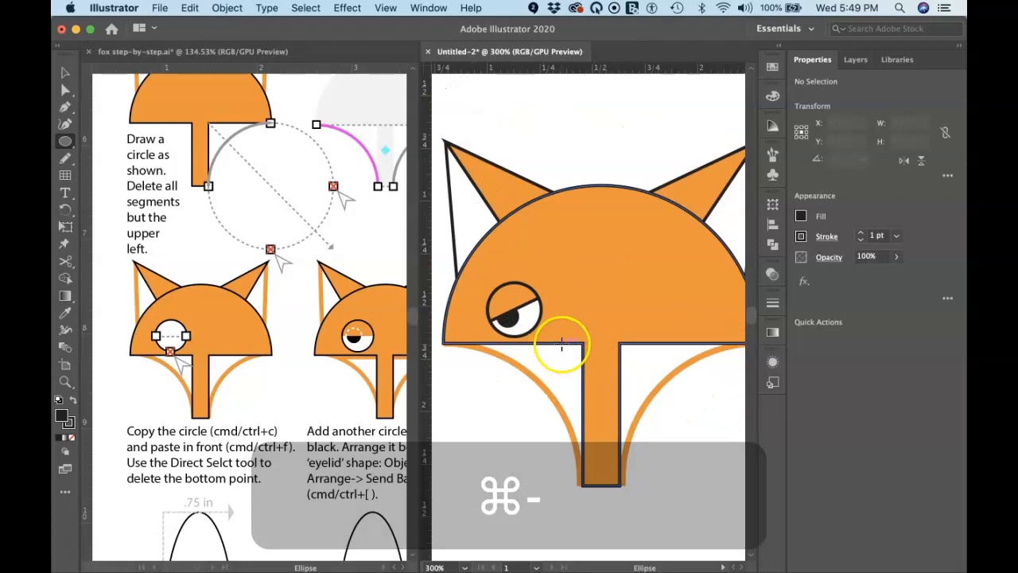
scroll(561, 344, right, 1)
key(v)
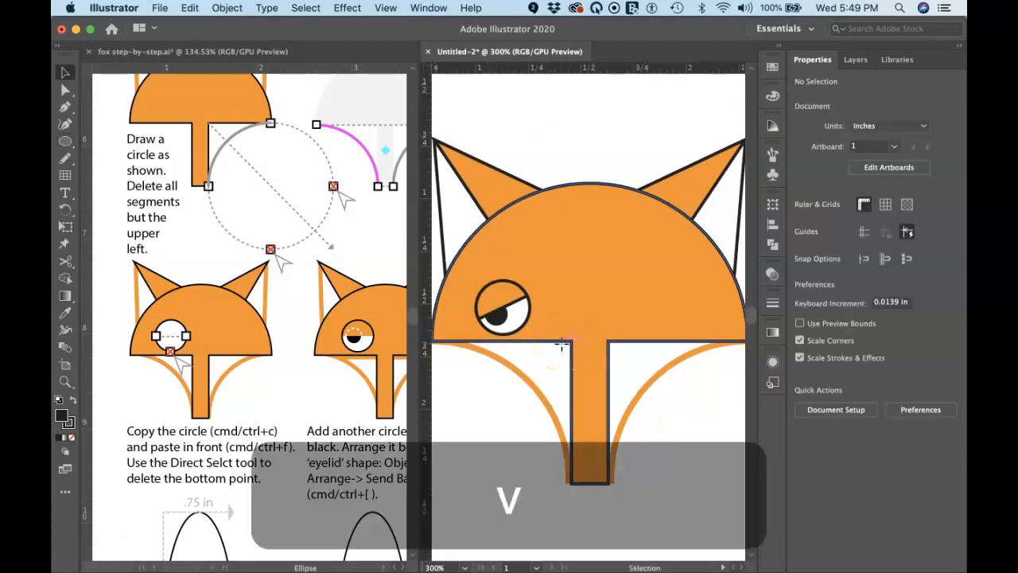
click(498, 316)
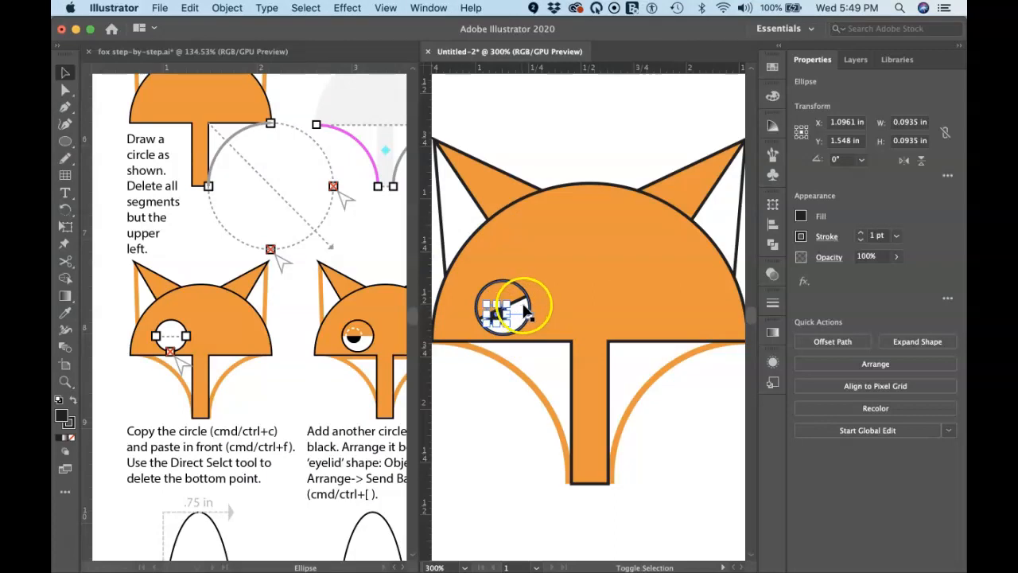
shift+click(523, 304)
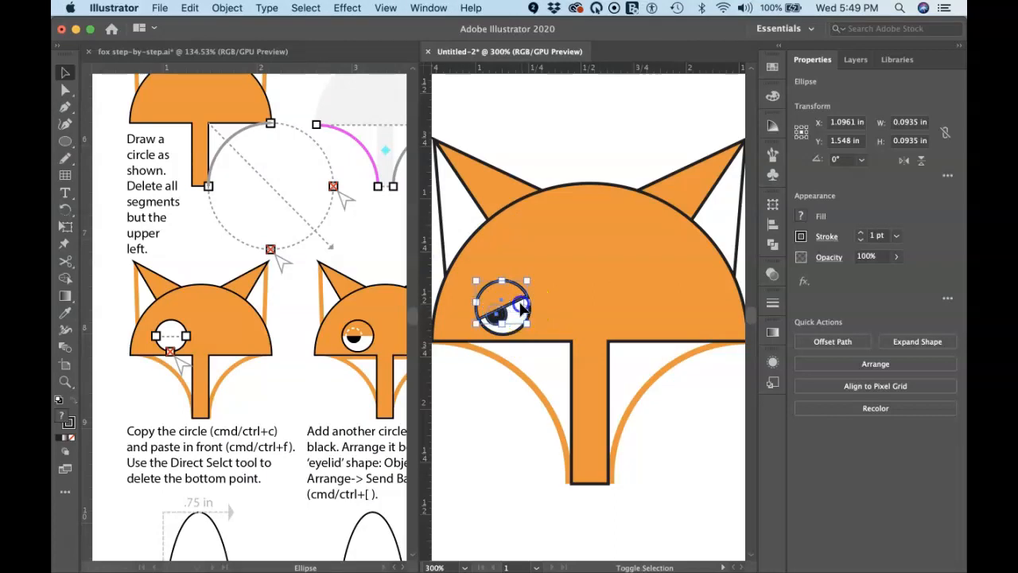
shift+click(508, 290)
shift+click(509, 292)
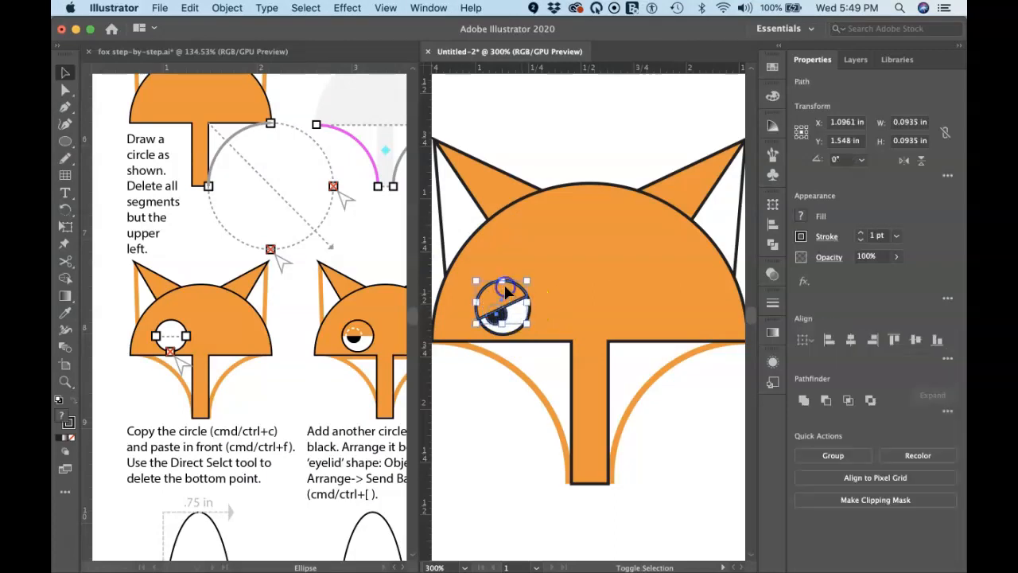
shift+click(516, 324)
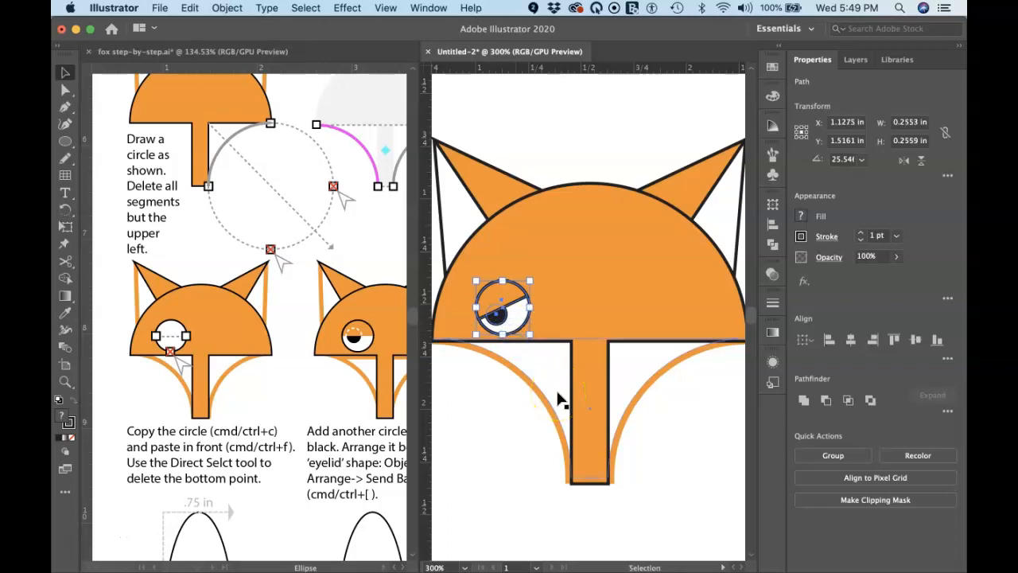
key(a)
key(cmd+g)
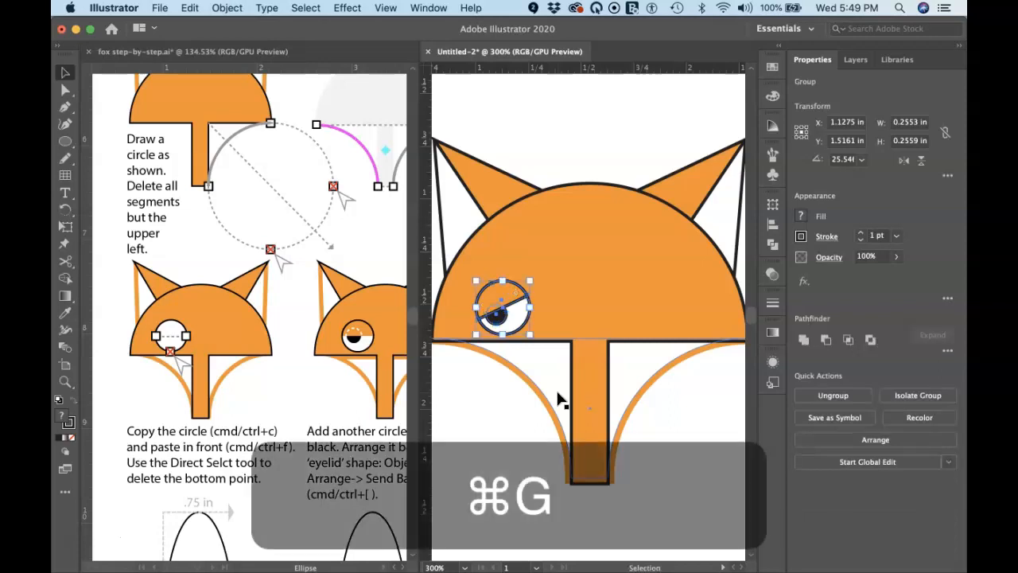
key(v)
drag(530, 282, 541, 272)
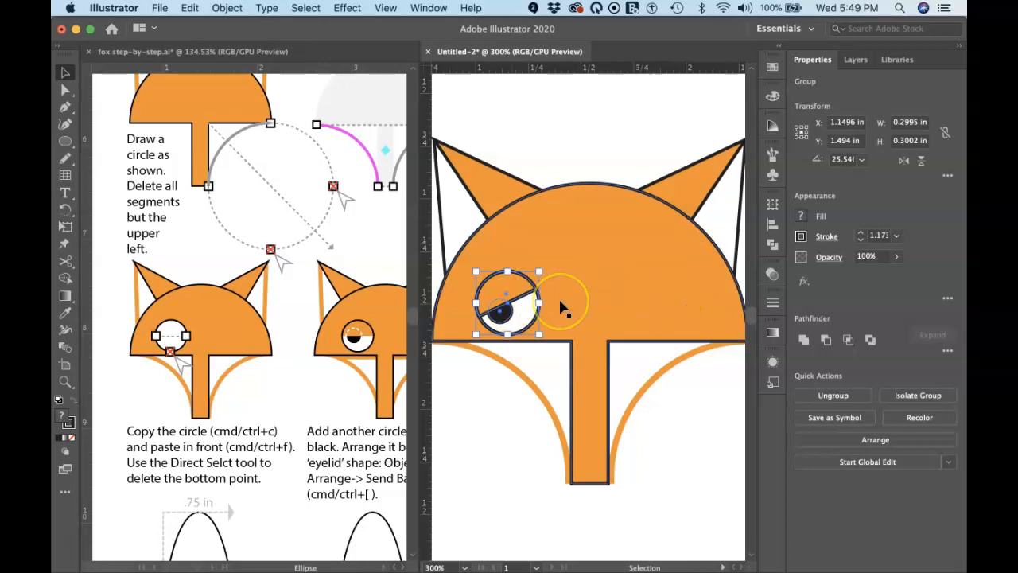
Reflect a copy of the eye group across the vertical axis through the head's top anchor point.
key(o)
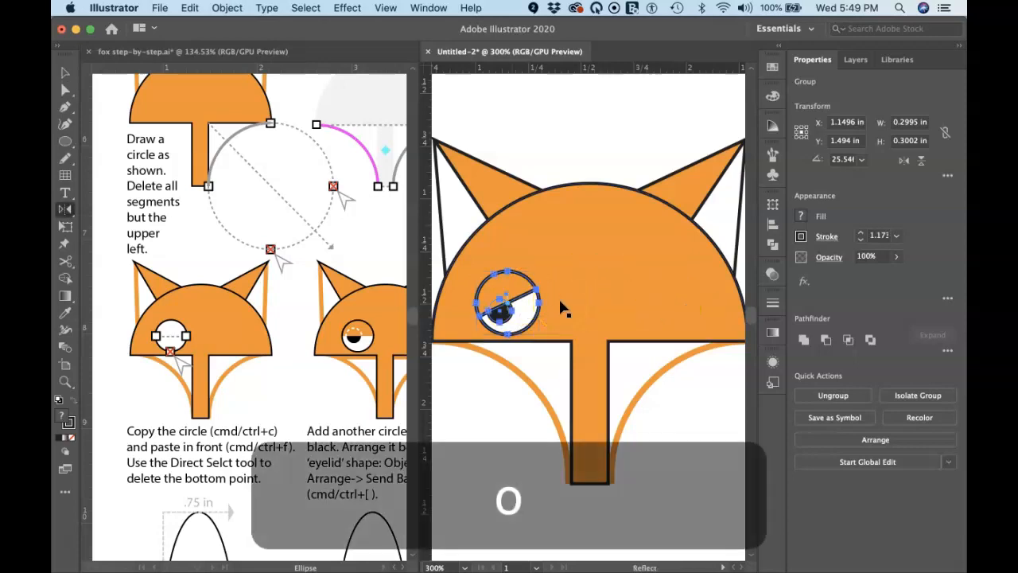
click(589, 183)
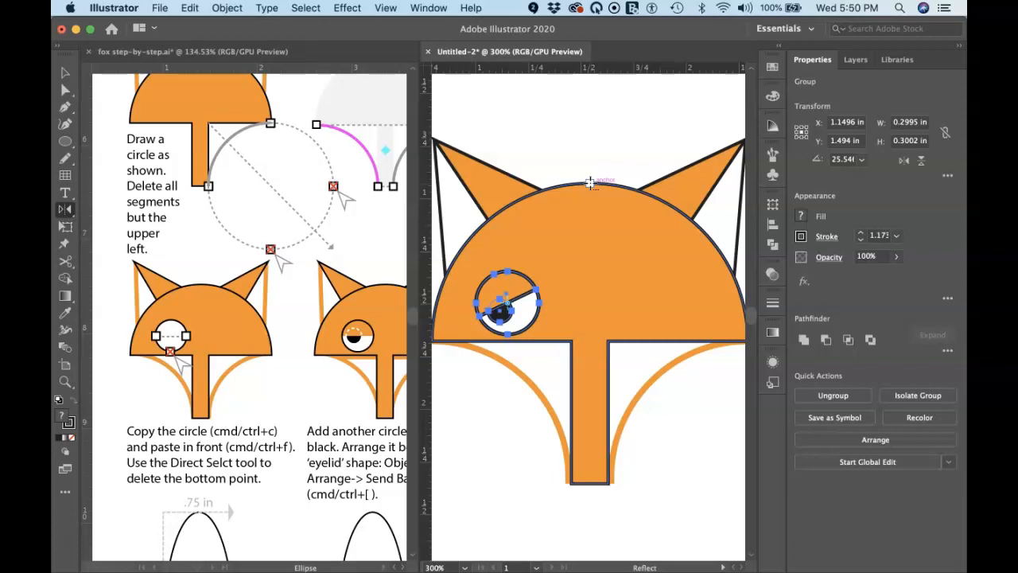
alt+click(590, 183)
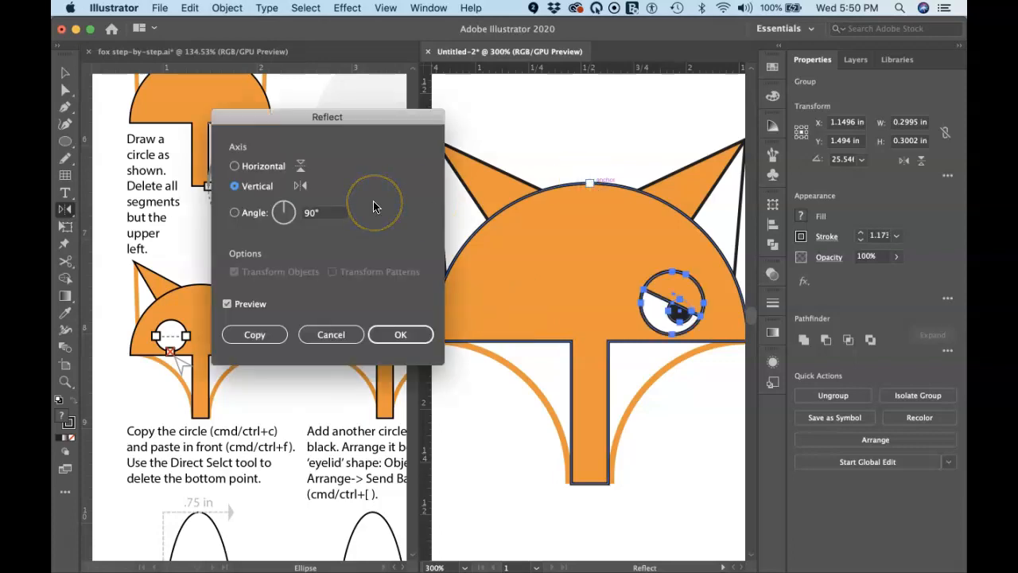
click(256, 335)
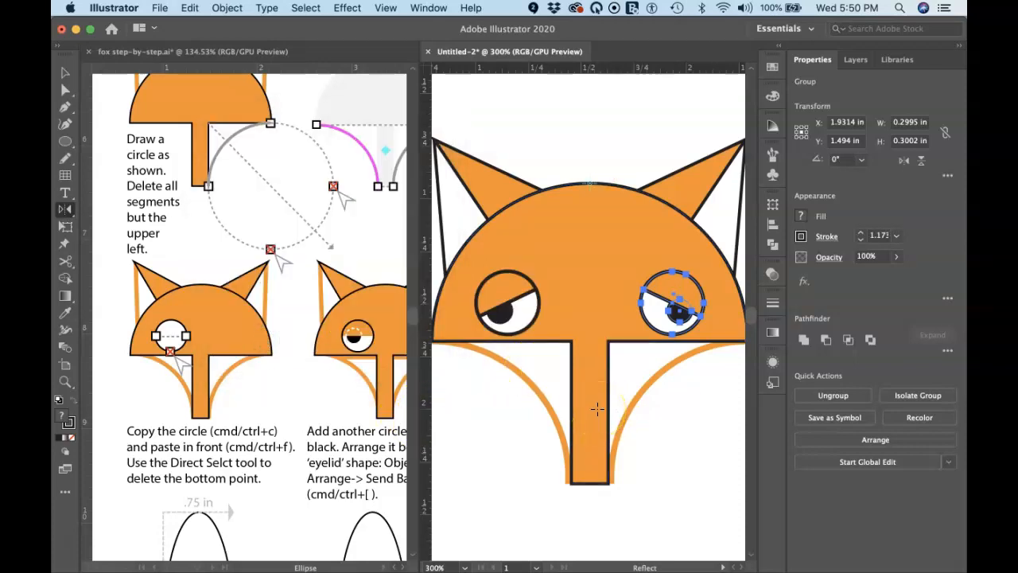
key(v)
click(672, 403)
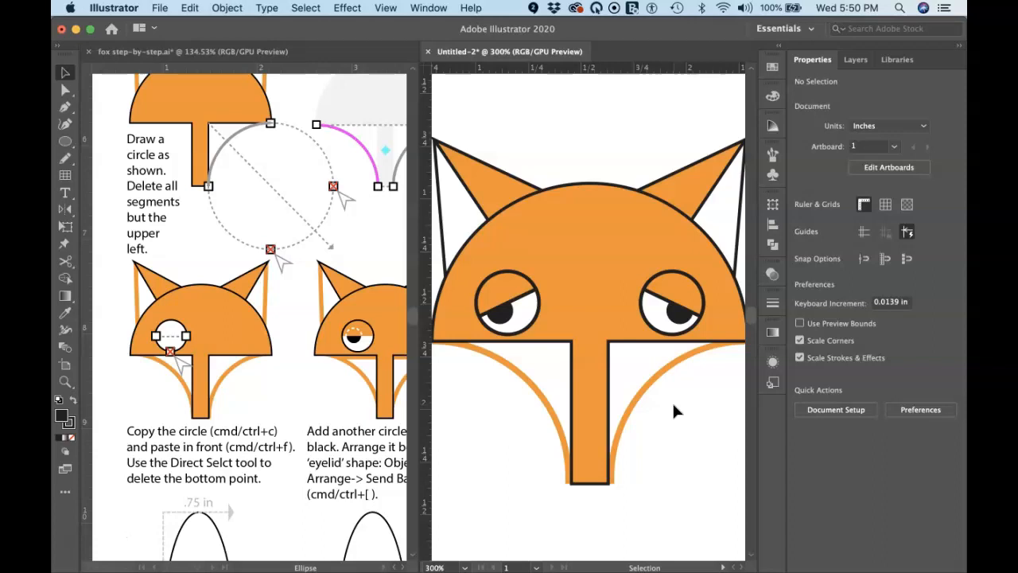
Isolate the mirrored eye group and nudge its pupil six increments left, toward the nose.
click(678, 317)
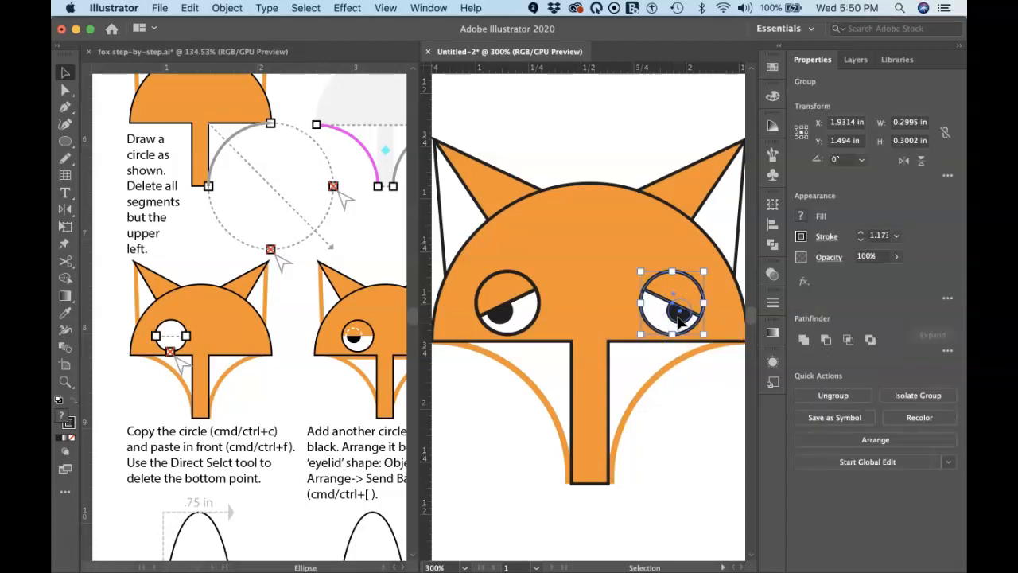
double_click(677, 317)
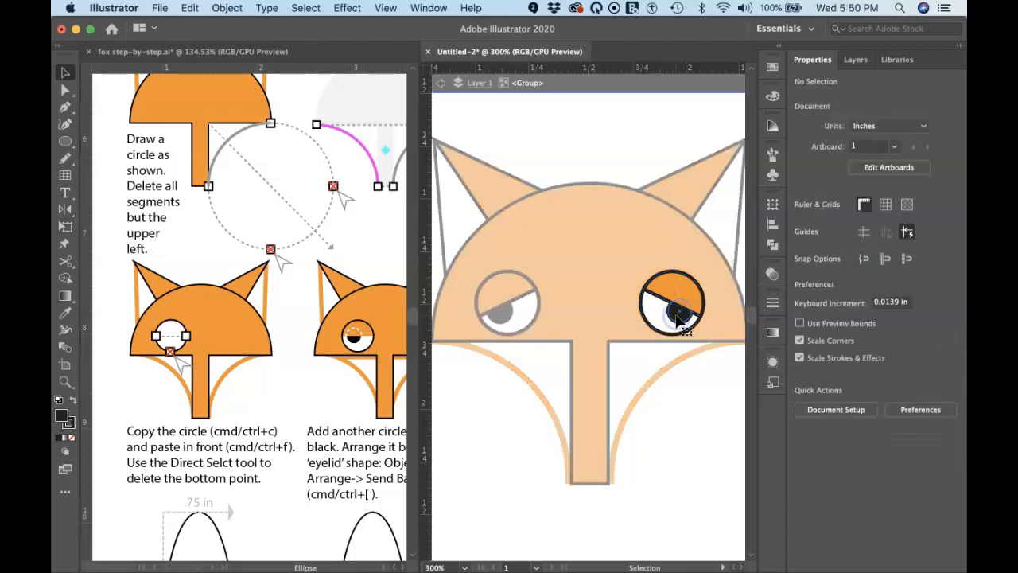
click(677, 317)
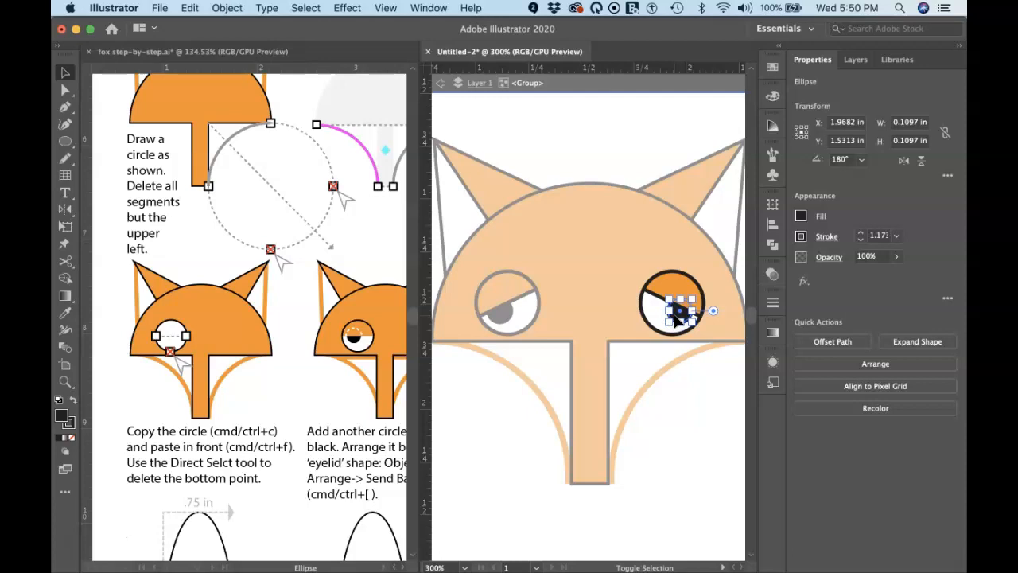
key(Left)
key(Left)
key(Left)
key(Left)
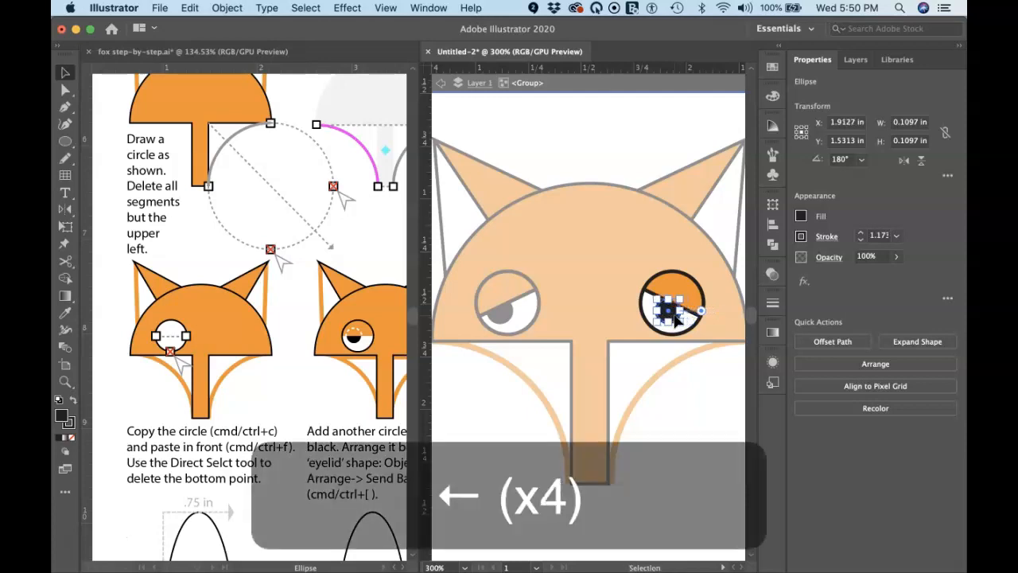
key(Left)
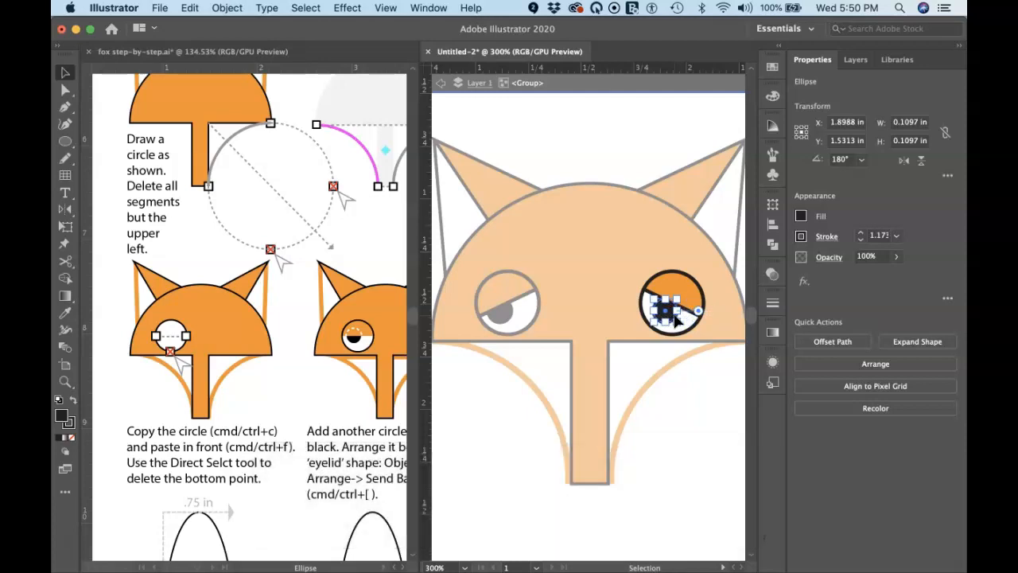
key(Left)
click(707, 377)
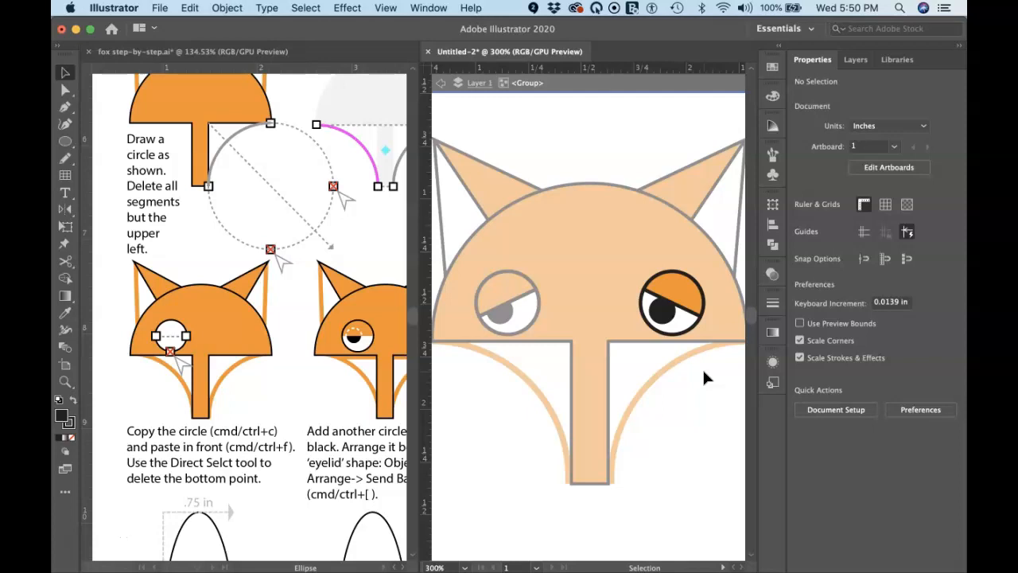
Undo the pupil nudges in the mirrored eye group, keeping the reflected eye copy, and clear the selection.
key(super+z)
key(super+z)
key(super+z)
key(super+z)
key(super+z)
key(super+z)
key(super+z)
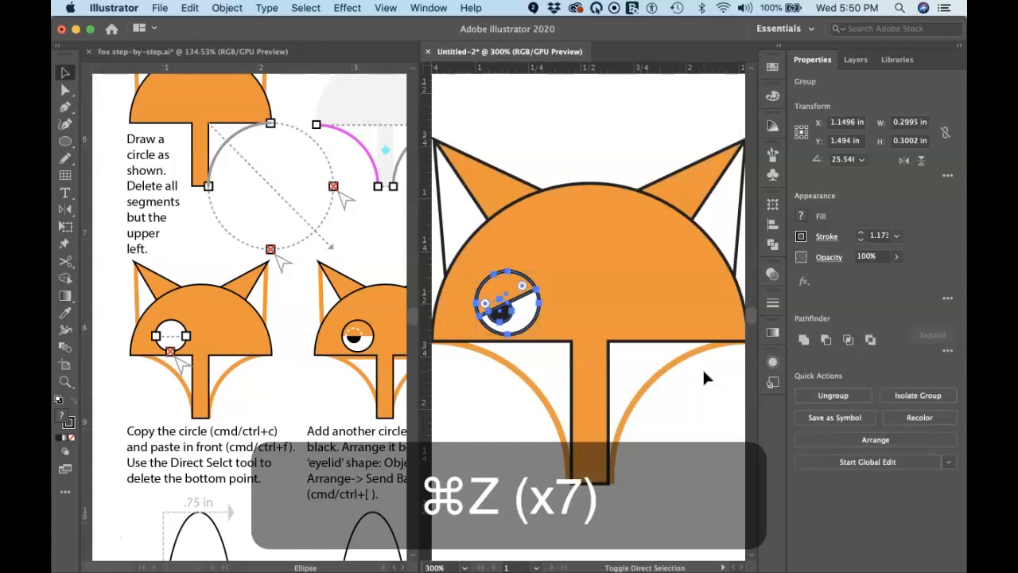
key(super+shift+z)
click(702, 368)
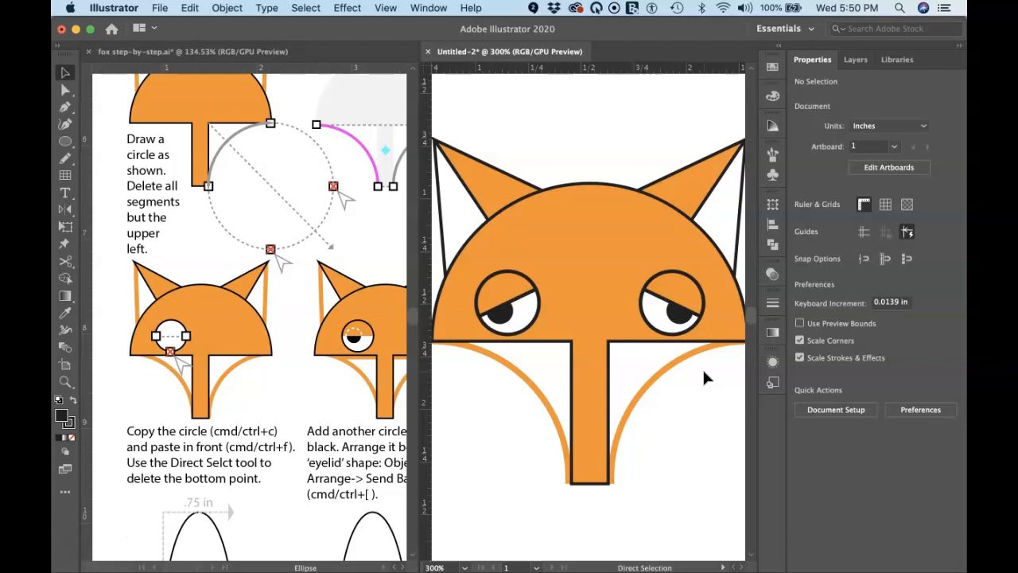
Draw a black nose circle about 0.22 in wide, centred on the lower end of the snout.
key(super+0)
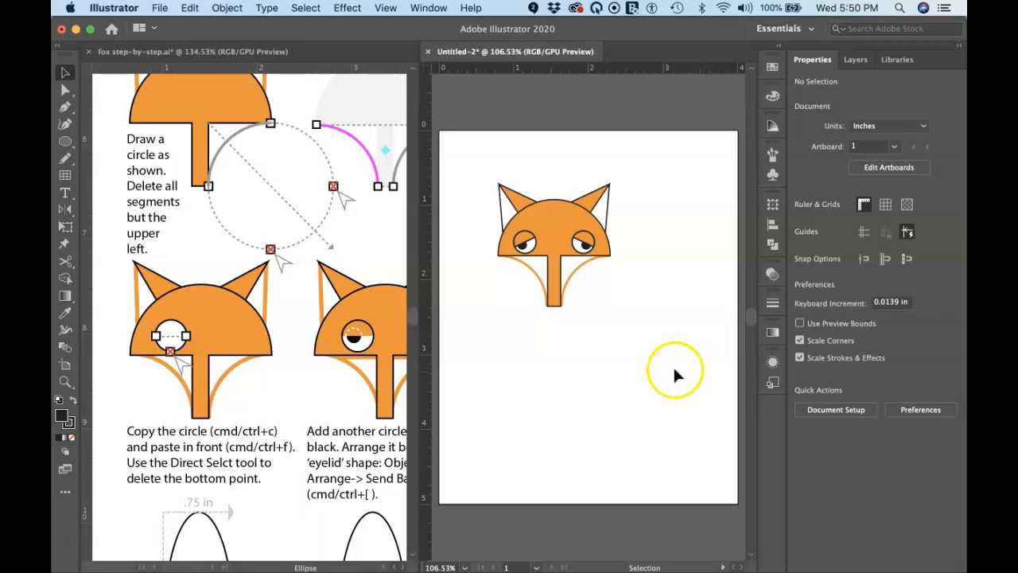
scroll(554, 307, up, 5)
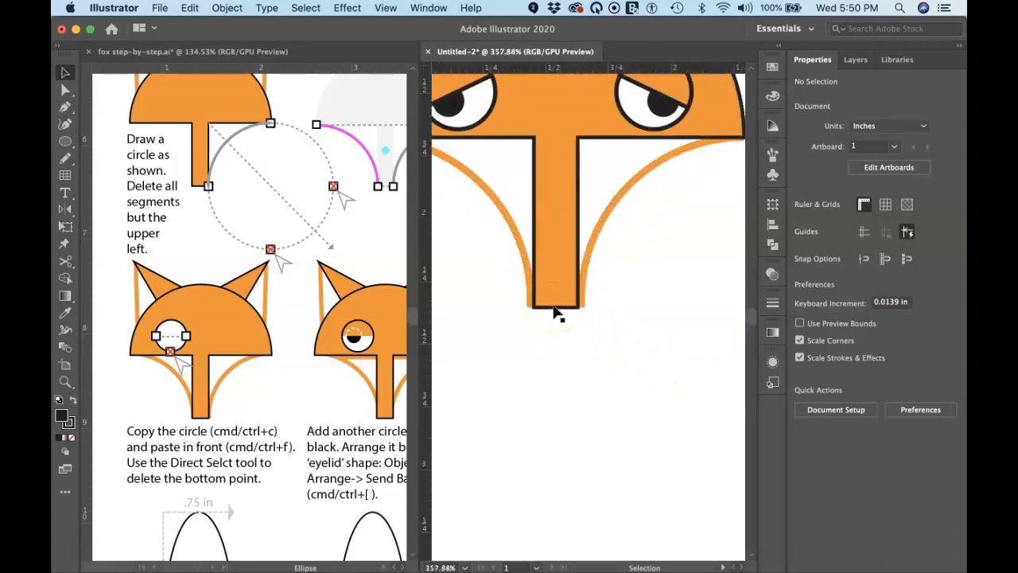
scroll(553, 307, down, 2)
scroll(553, 307, left, 2)
scroll(553, 307, up, 2)
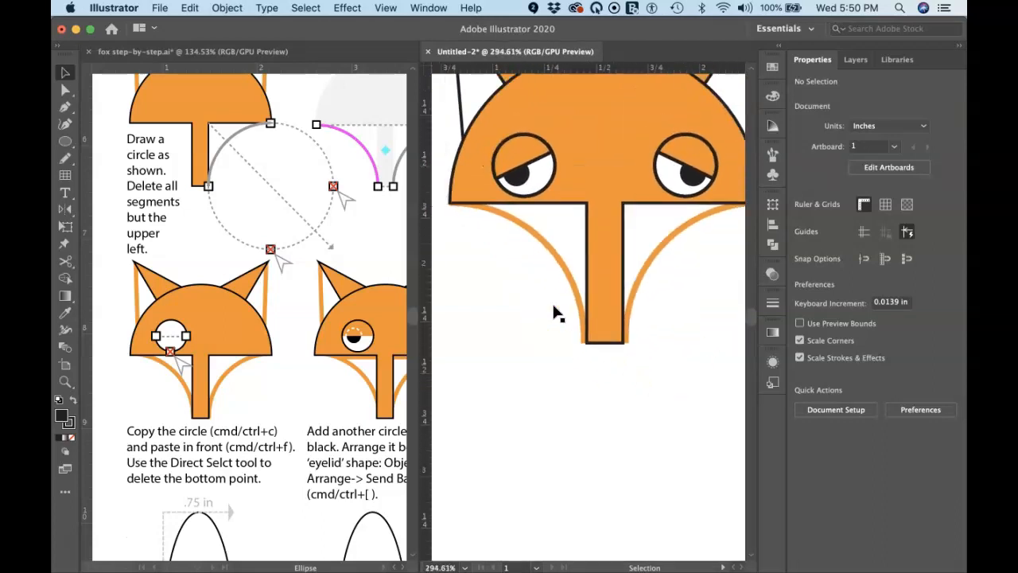
key(l)
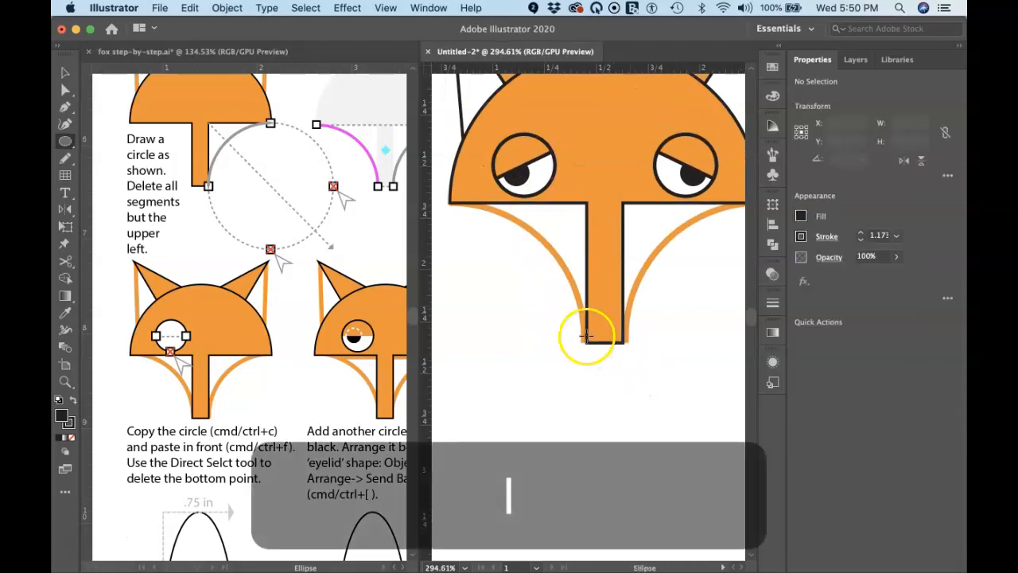
drag(583, 338, 629, 355)
key(shift+space)
drag(627, 355, 627, 353)
key(shift+space)
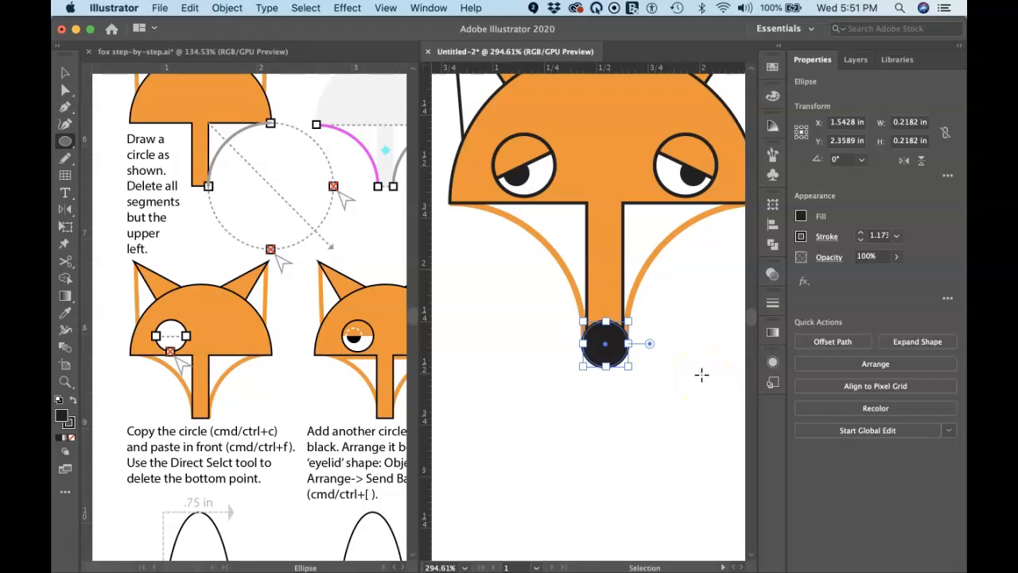
Send the nose circle backward behind the snout rectangle, deselect it and fit the artboard in view.
key(super+bracketleft)
key(super+bracketleft)
key(super+bracketleft)
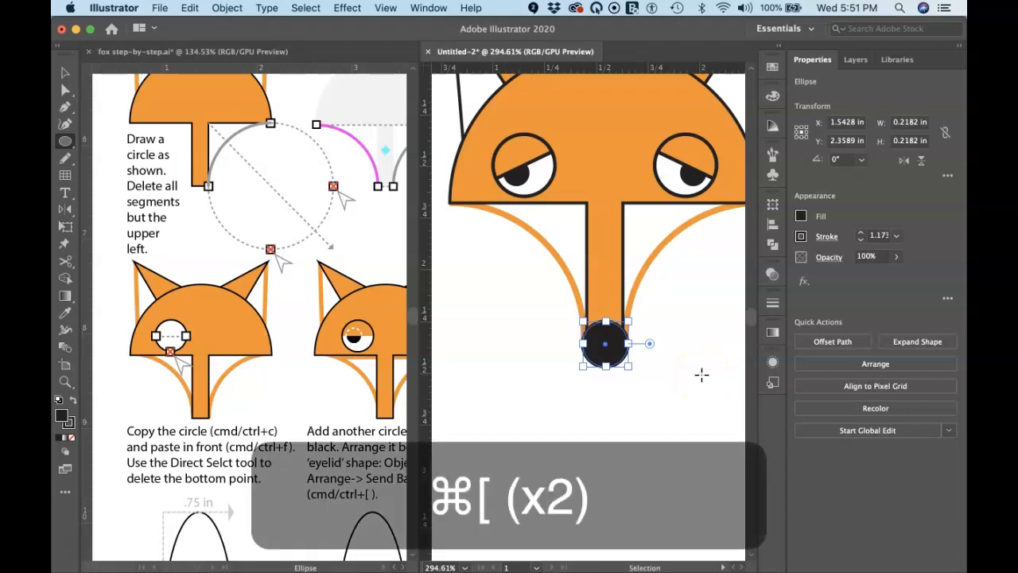
key(super+bracketleft)
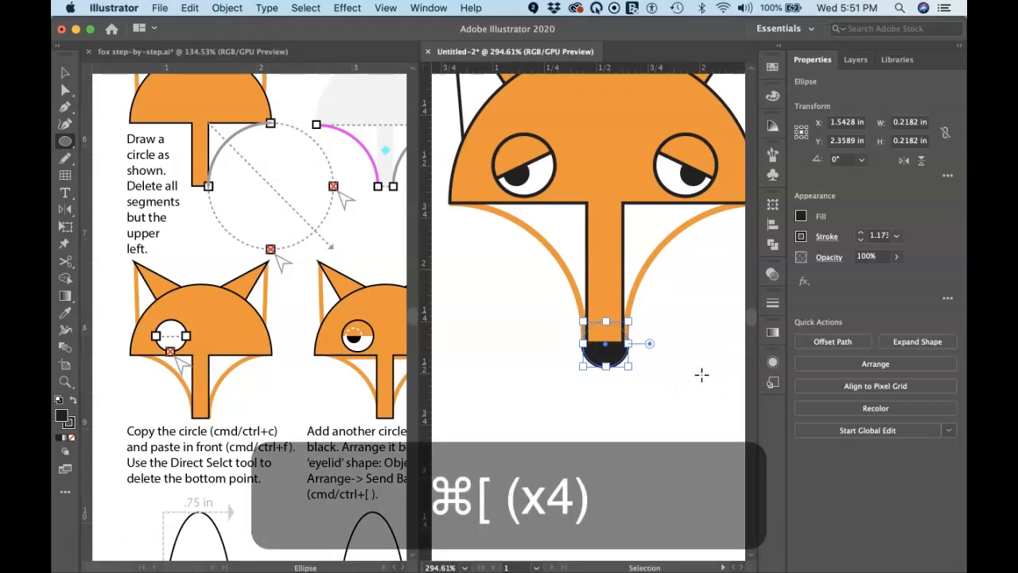
super+click(696, 360)
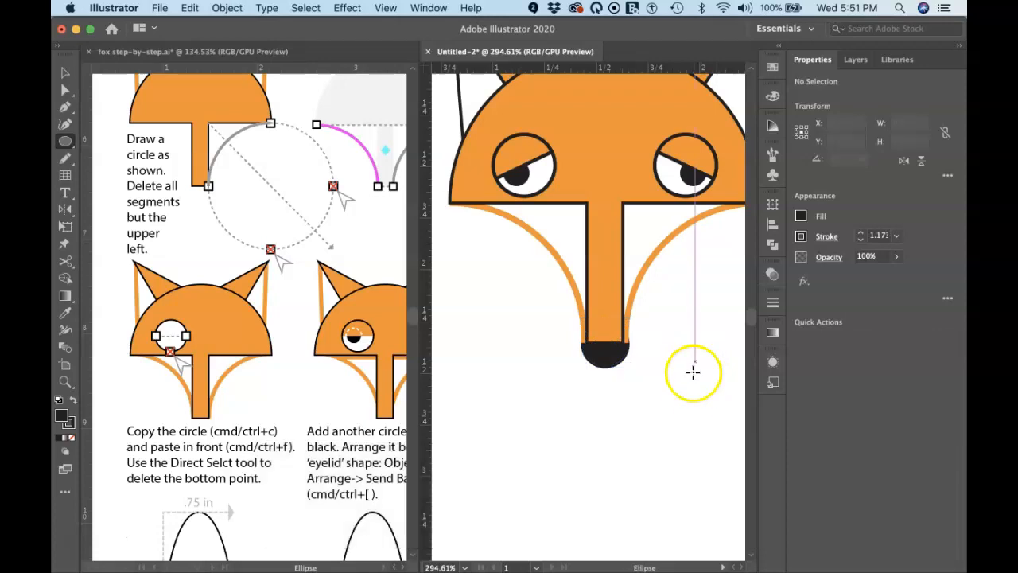
key(super+0)
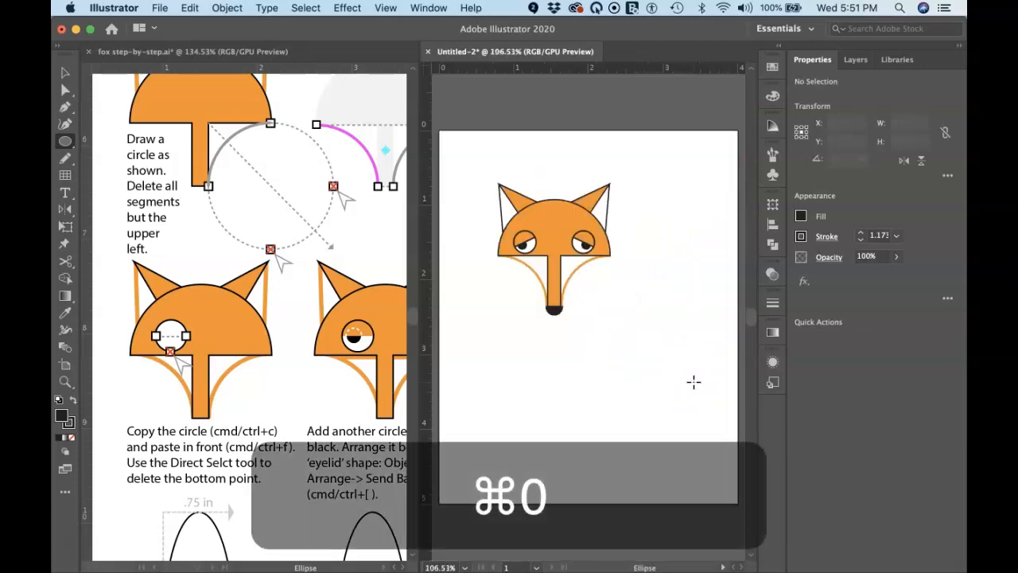